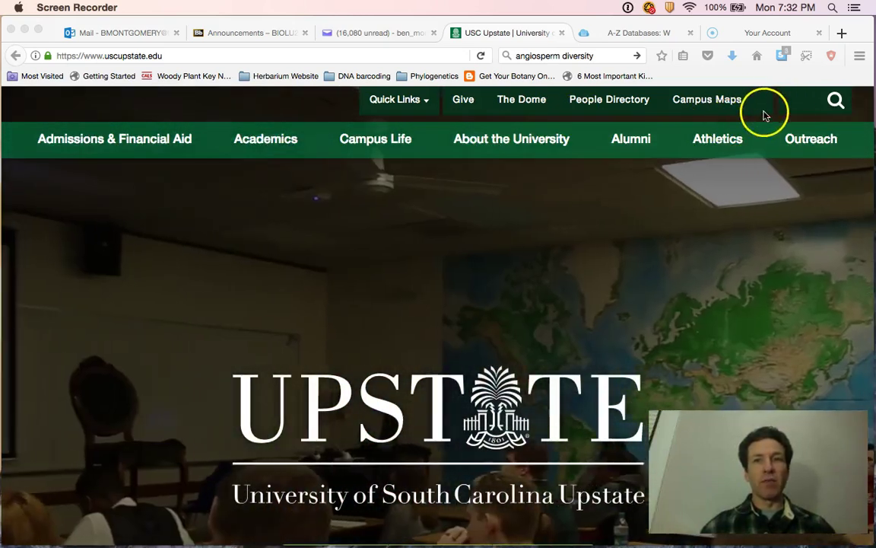
# Search the USC Upstate website for 'library'.
pyautogui.click(799, 111)
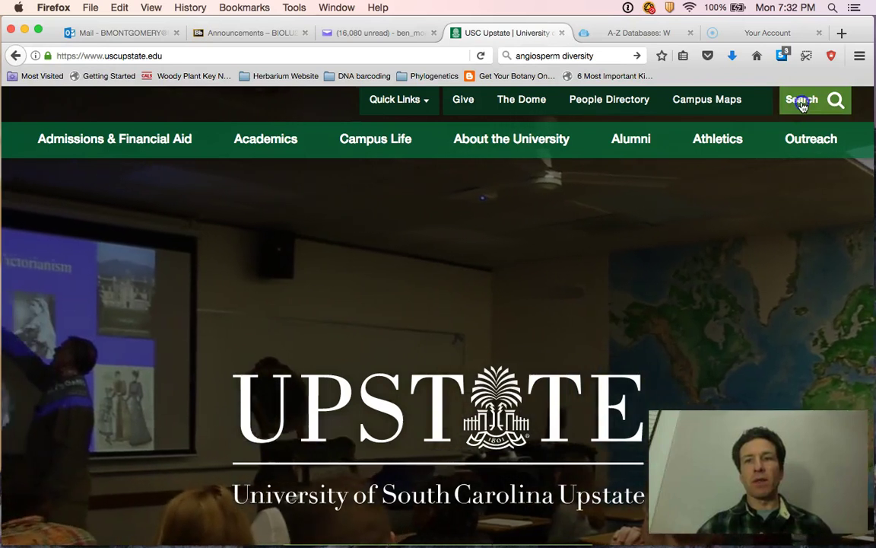
pyautogui.click(798, 102)
pyautogui.click(428, 299)
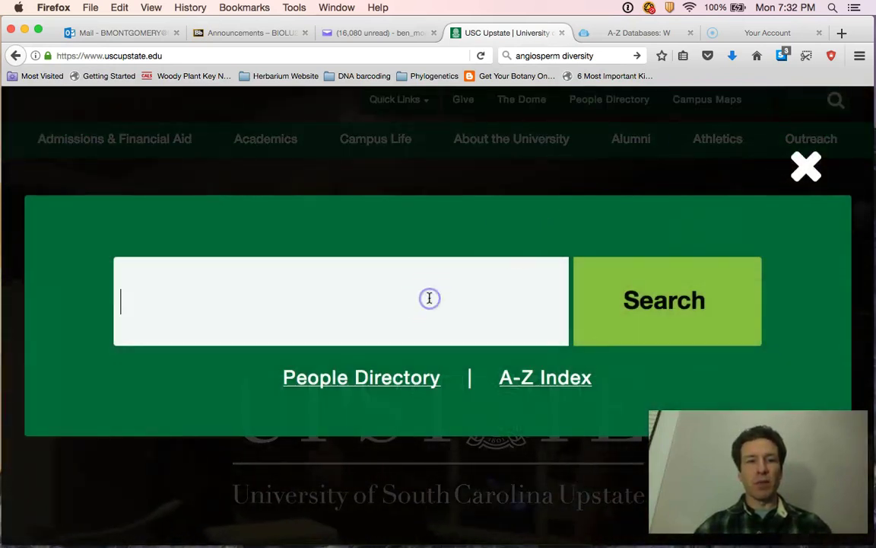
pyautogui.write('libra')
pyautogui.press('BackSpace')
pyautogui.write('rar')
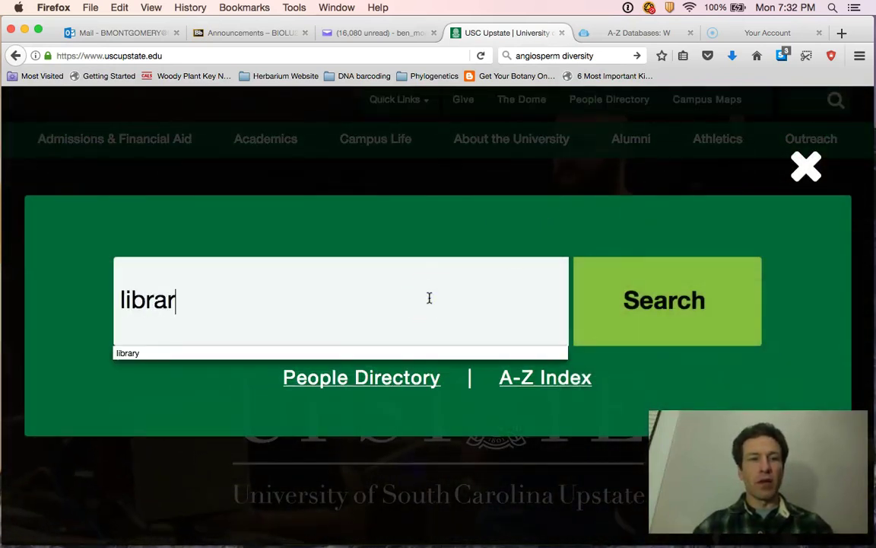
pyautogui.click(195, 355)
pyautogui.click(646, 301)
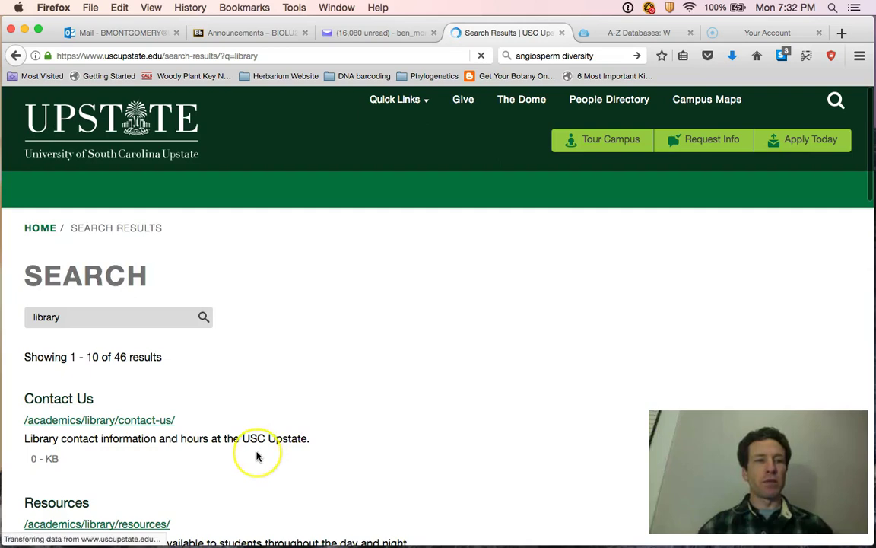
# Open the library Resources result, then Databases and E-resources in a new tab.
pyautogui.scroll(-2, 256, 454)
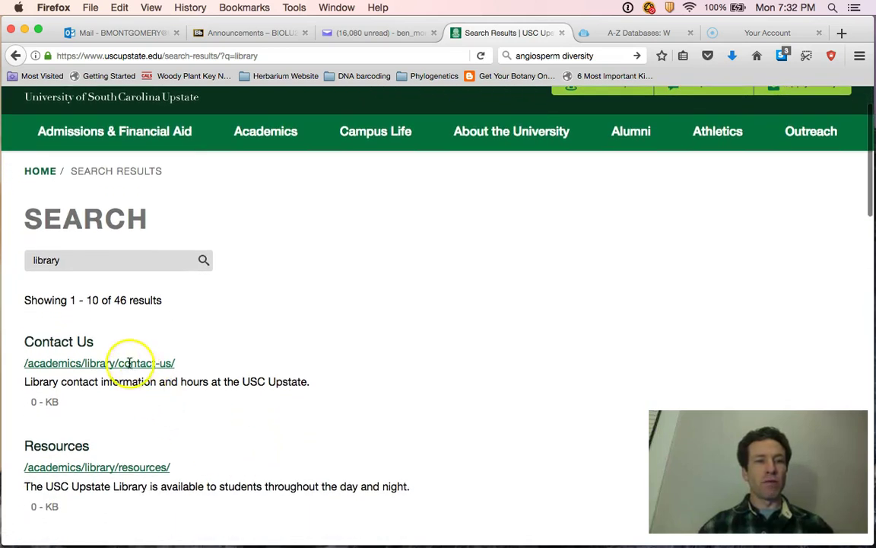
pyautogui.scroll(-1, 129, 357)
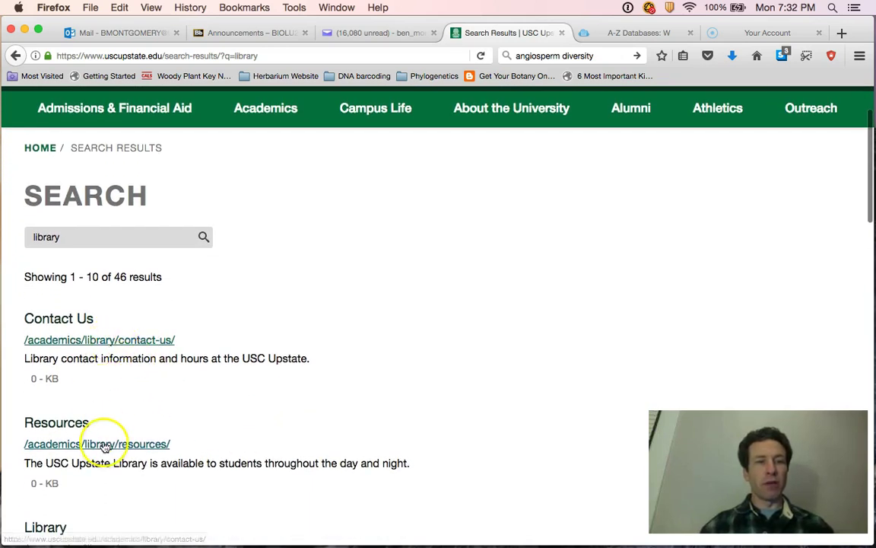
pyautogui.scroll(-2, 88, 415)
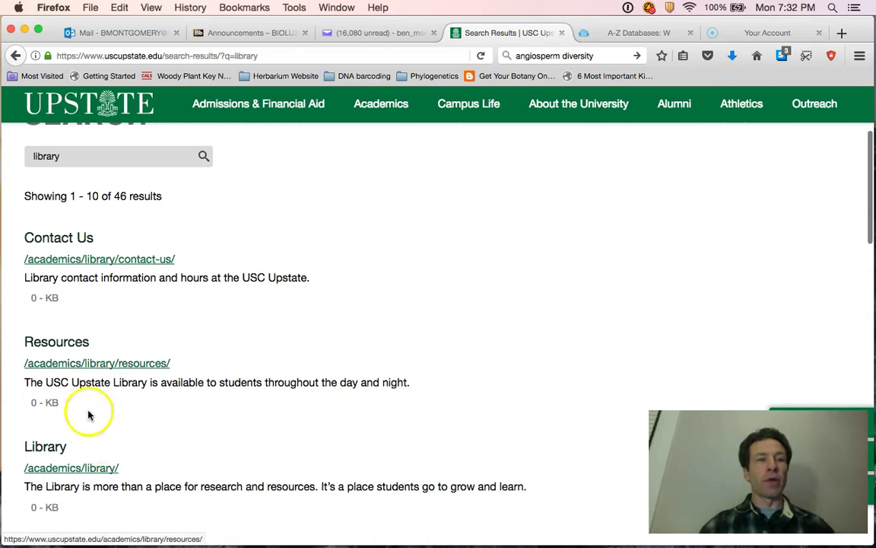
pyautogui.click(63, 367)
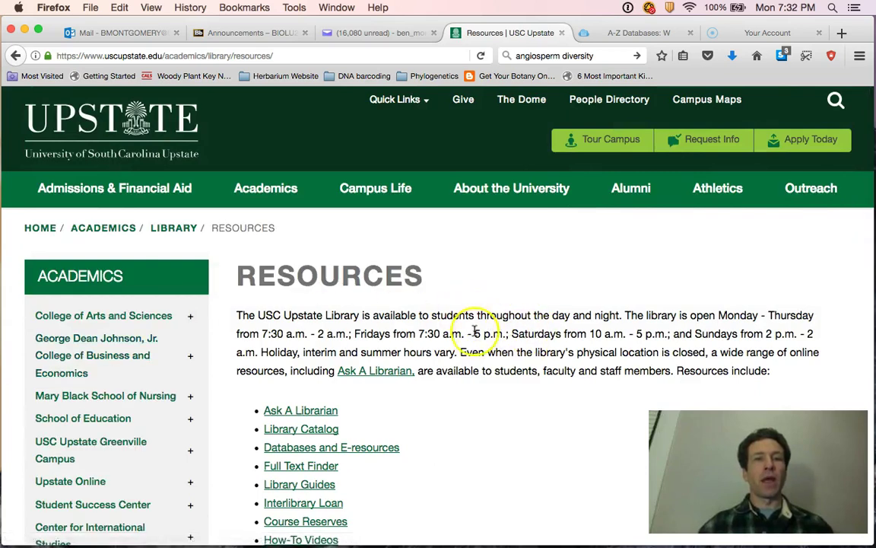
pyautogui.scroll(-2, 449, 342)
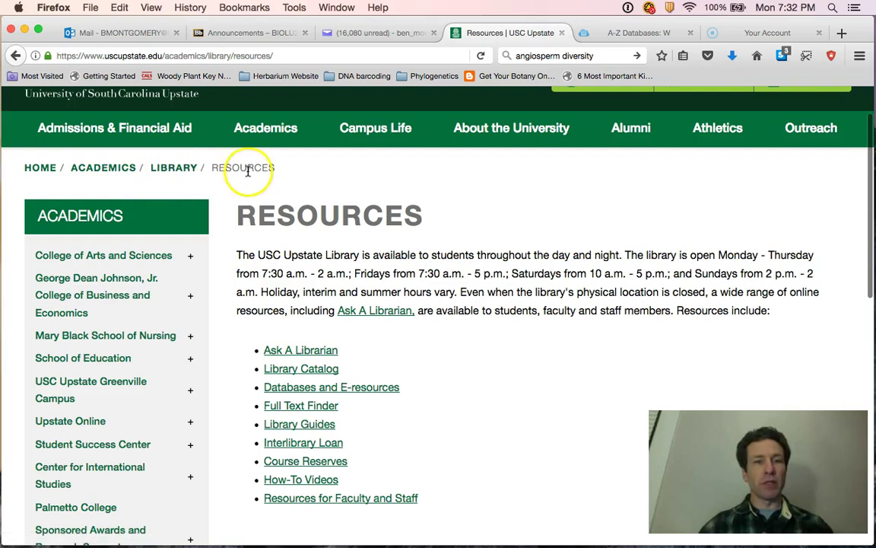
pyautogui.scroll(-2, 447, 348)
pyautogui.scroll(-1, 445, 347)
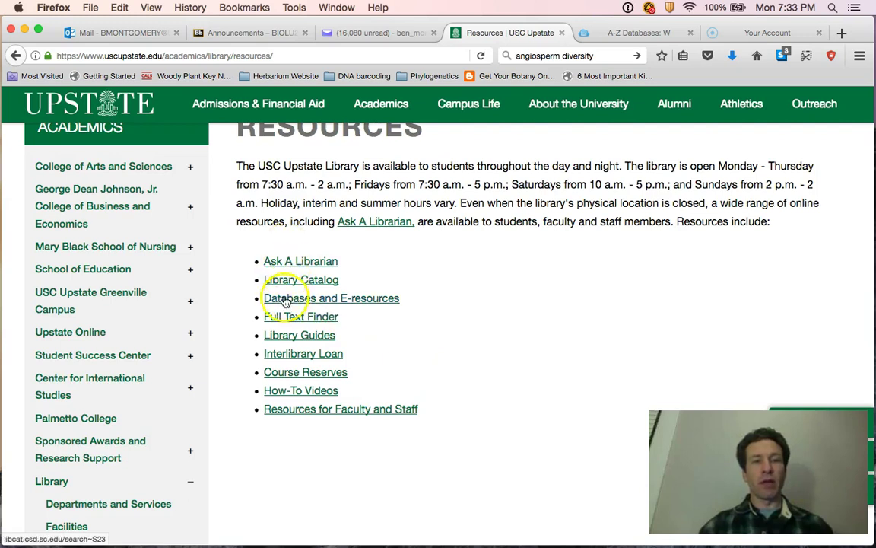
pyautogui.click(284, 299)
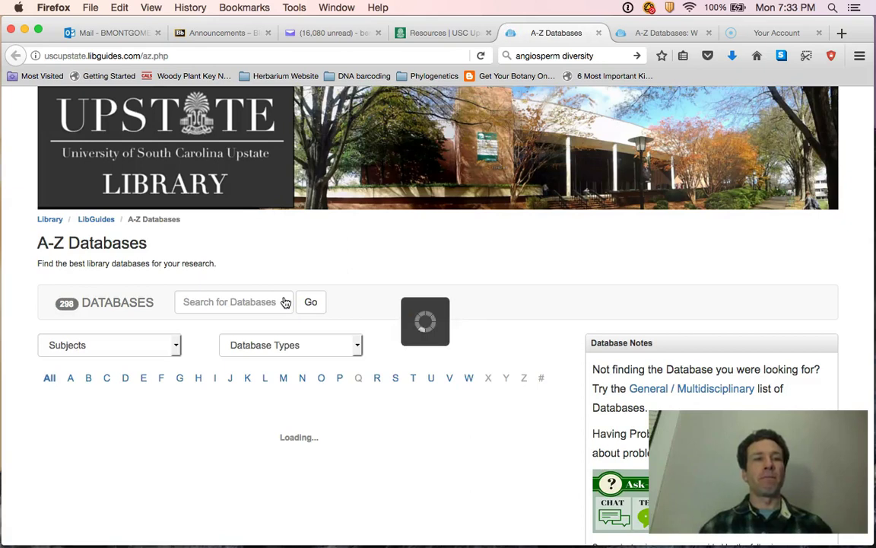
# Filter the A-Z database list to letter W and scroll to Web of Science.
pyautogui.click(69, 384)
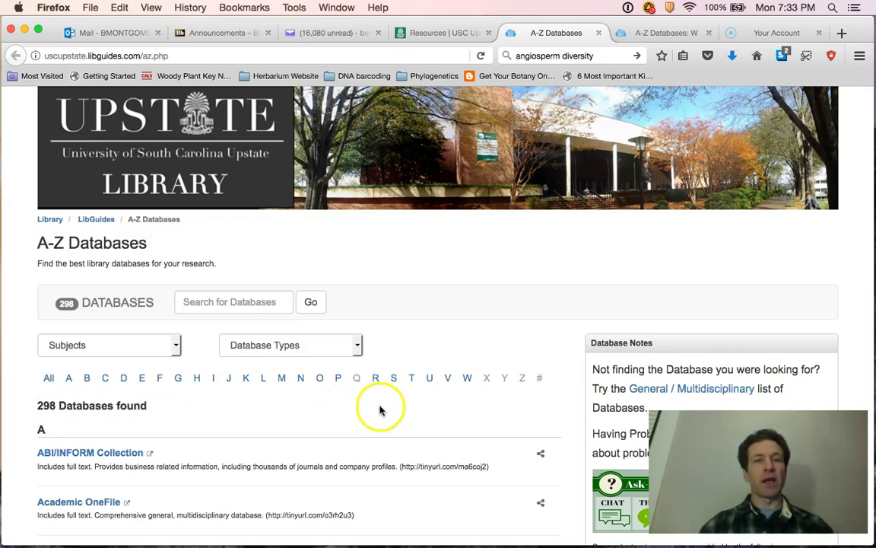
pyautogui.click(468, 382)
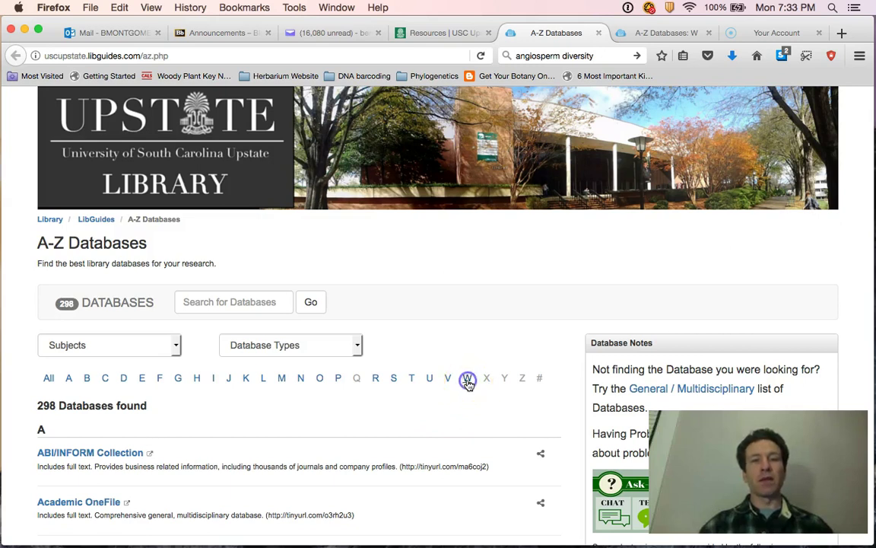
pyautogui.scroll(-5, 455, 428)
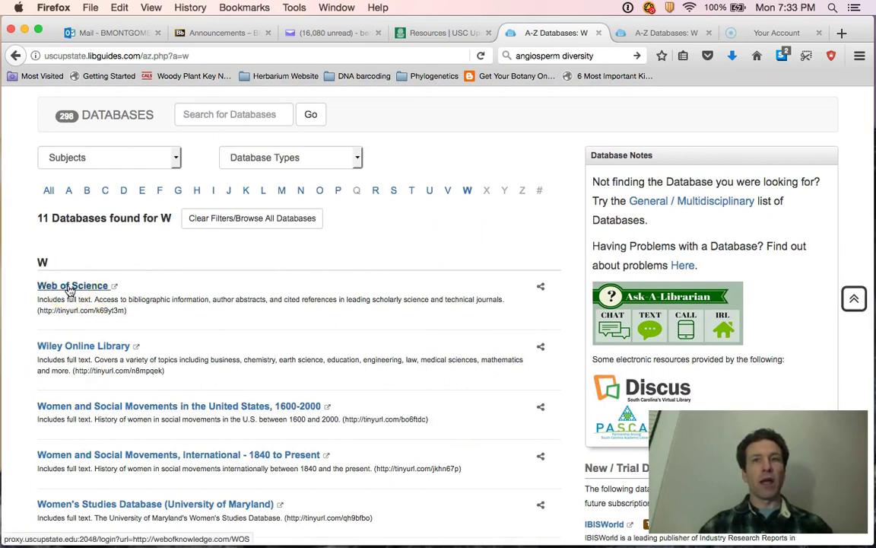
# Open Web of Science and clear the old earwax or cerumen query from the first field.
pyautogui.click(70, 288)
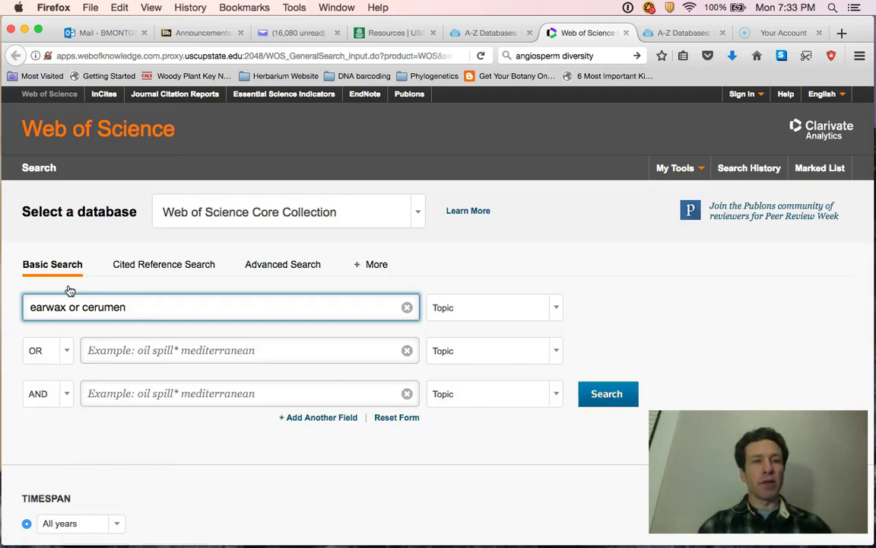
pyautogui.tripleClick(143, 304)
pyautogui.press('BackSpace')
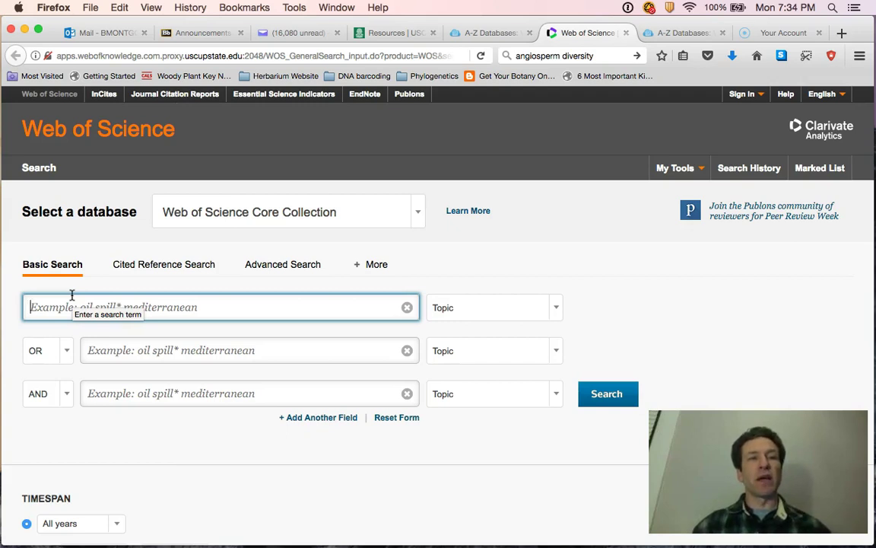
pyautogui.click(48, 268)
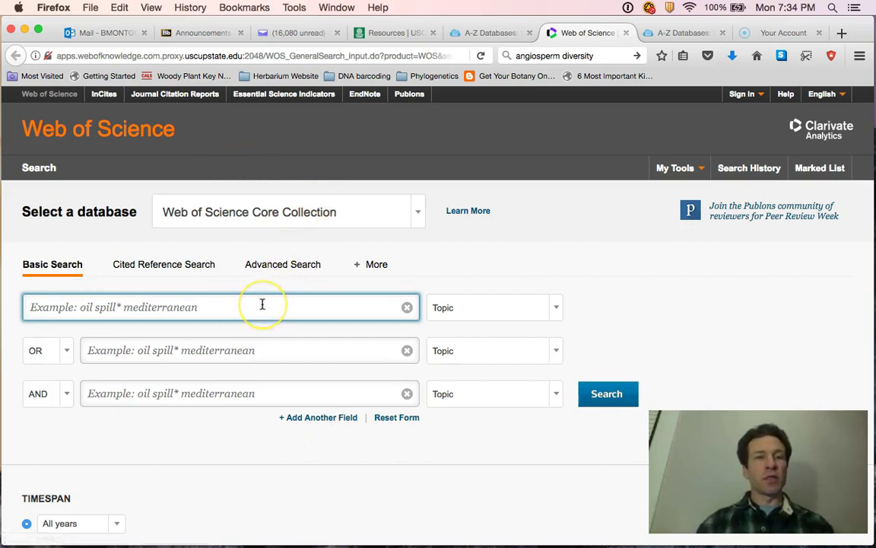
# Run a topic search for 'earwax' and select the 'Results: 131' count line.
pyautogui.write('ear')
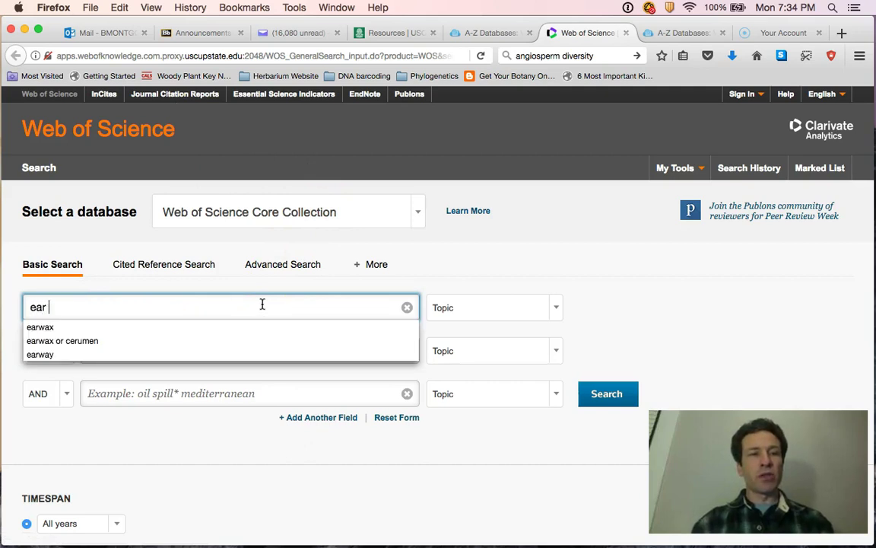
pyautogui.write('y')
pyautogui.press('BackSpace')
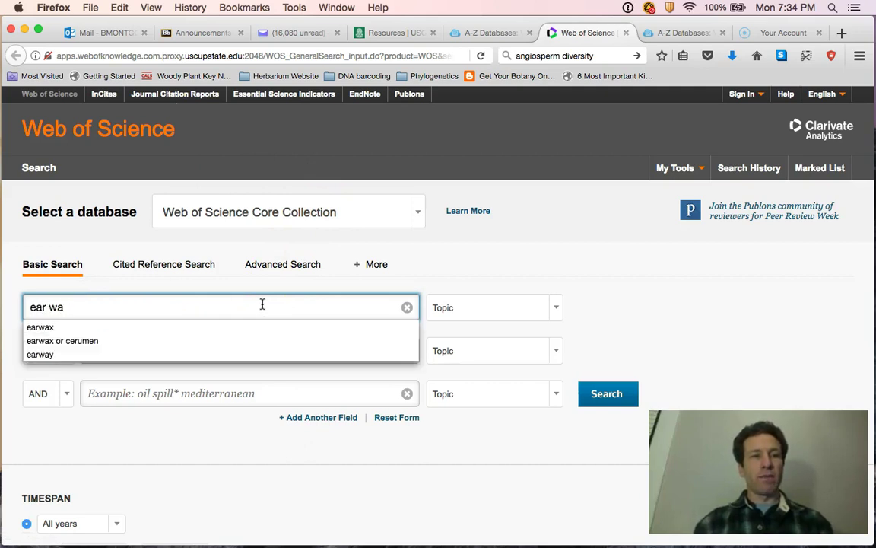
pyautogui.write('ax')
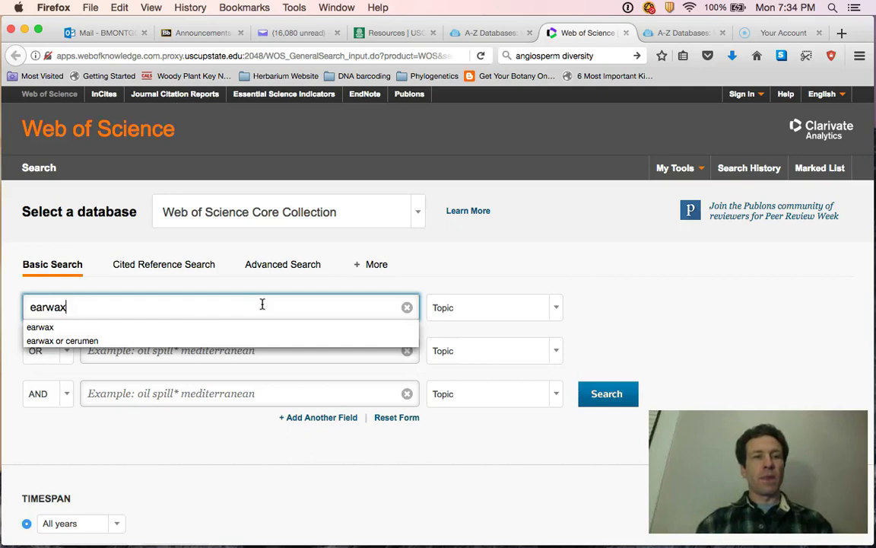
pyautogui.press('Return')
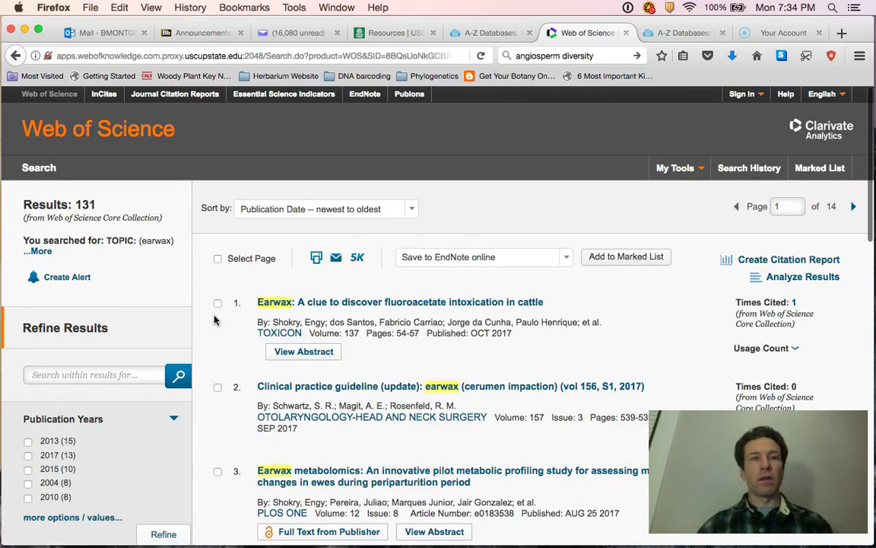
pyautogui.moveTo(97, 204); pyautogui.dragTo(25, 207)
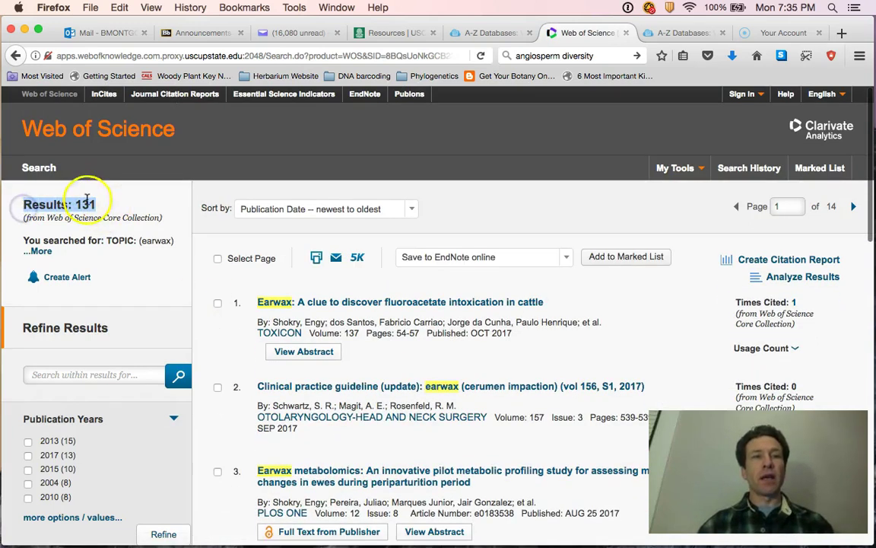
pyautogui.tripleClick(89, 203)
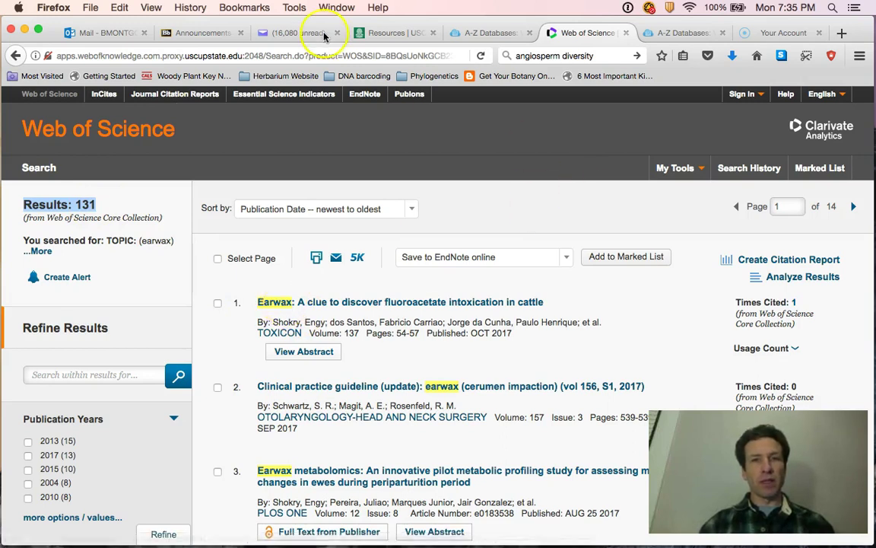
# In the A-Z Databases tab, navigate to google.com.
pyautogui.click(476, 33)
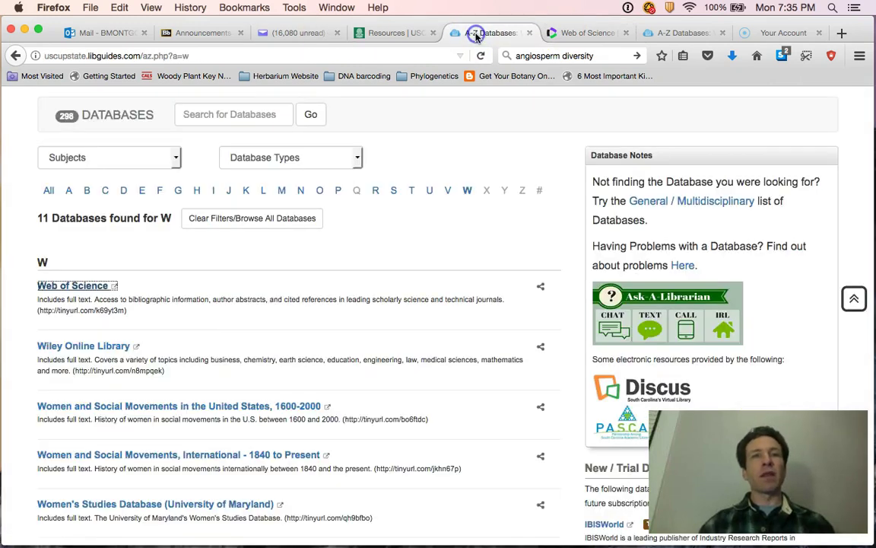
pyautogui.click(298, 55)
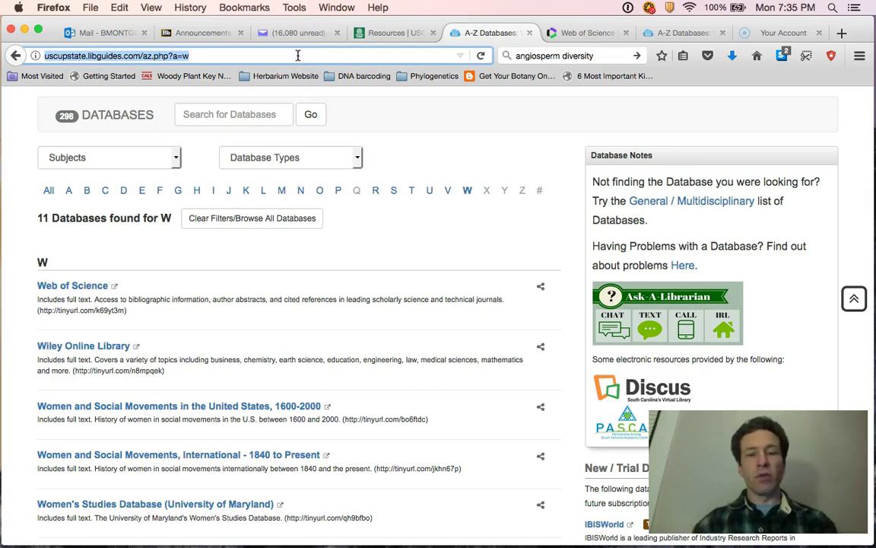
pyautogui.write('google.com/')
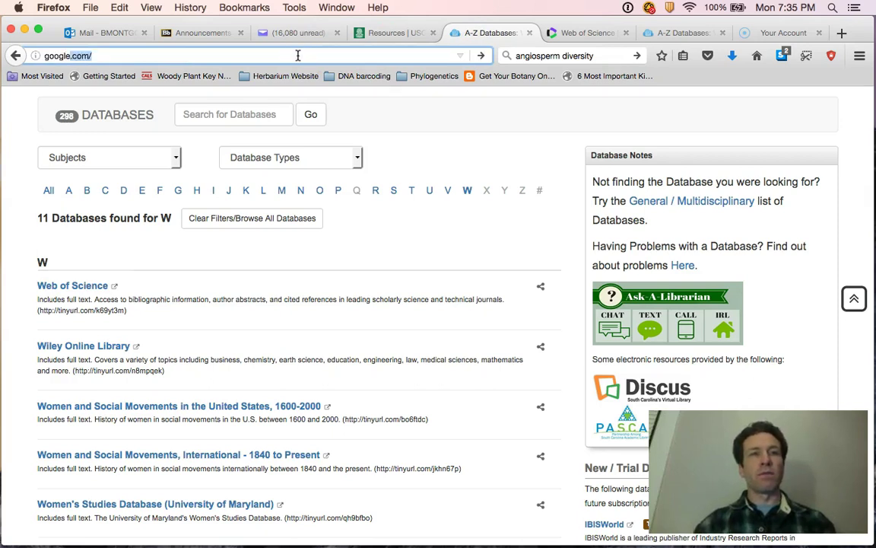
pyautogui.press('Return')
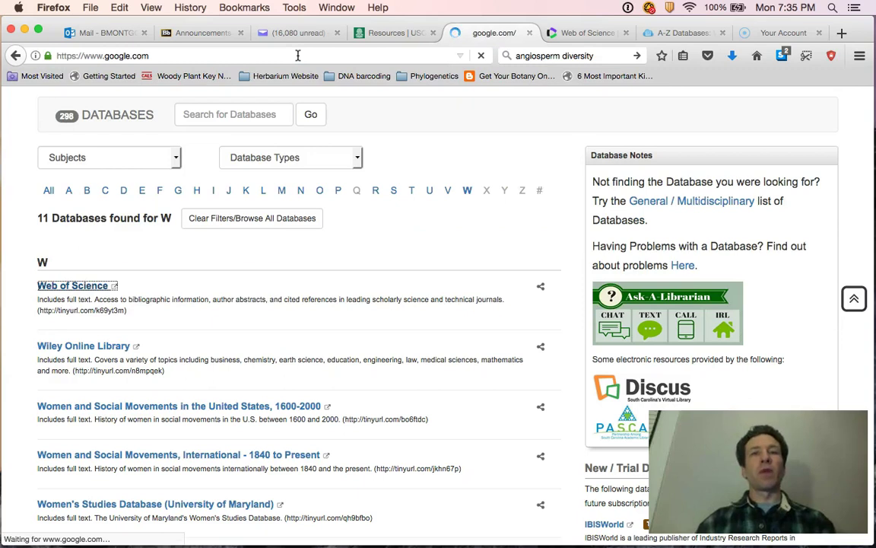
# Google 'earwax' and highlight the synonym 'cerumen' in the Wikipedia snippet.
pyautogui.click(333, 325)
pyautogui.write('ea')
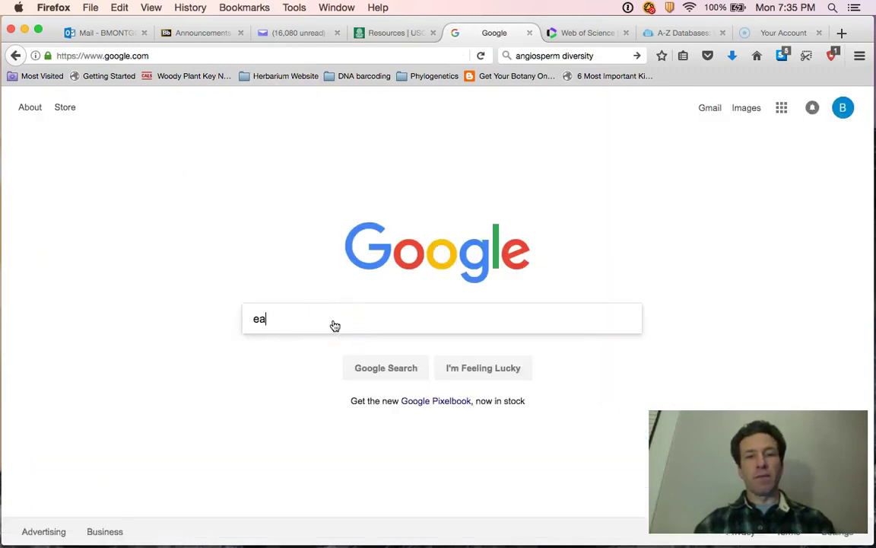
pyautogui.write('rwa')
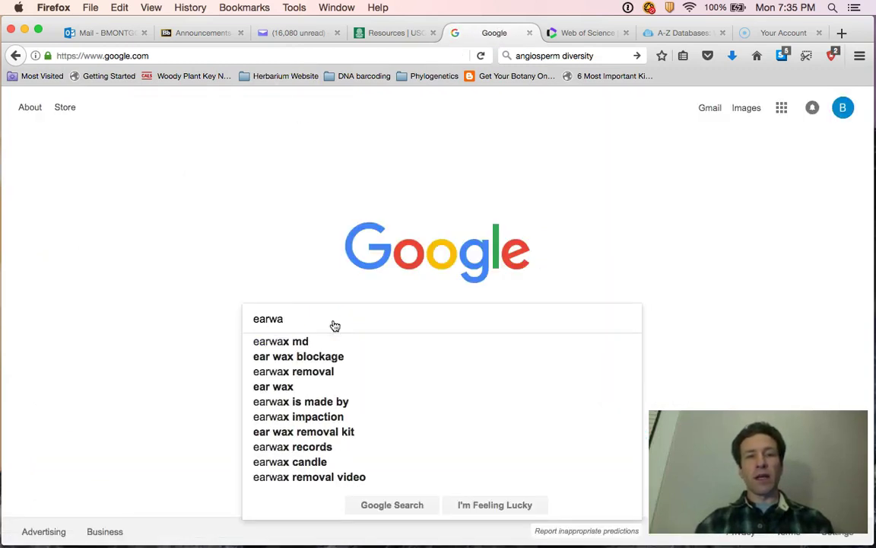
pyautogui.write('x')
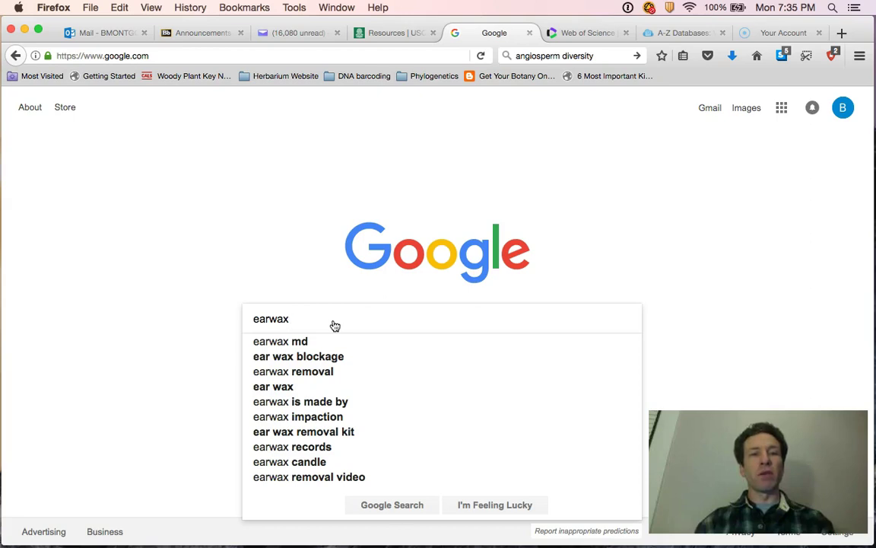
pyautogui.press('Return')
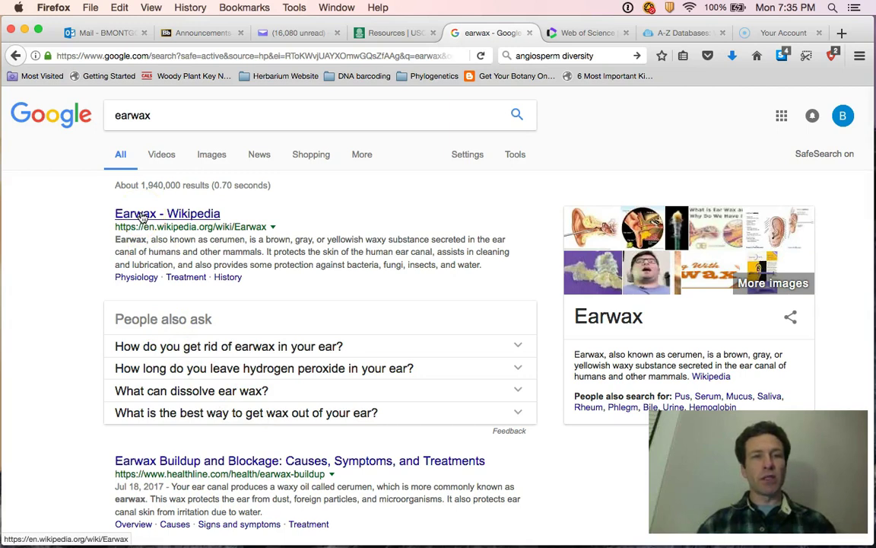
pyautogui.click(111, 242)
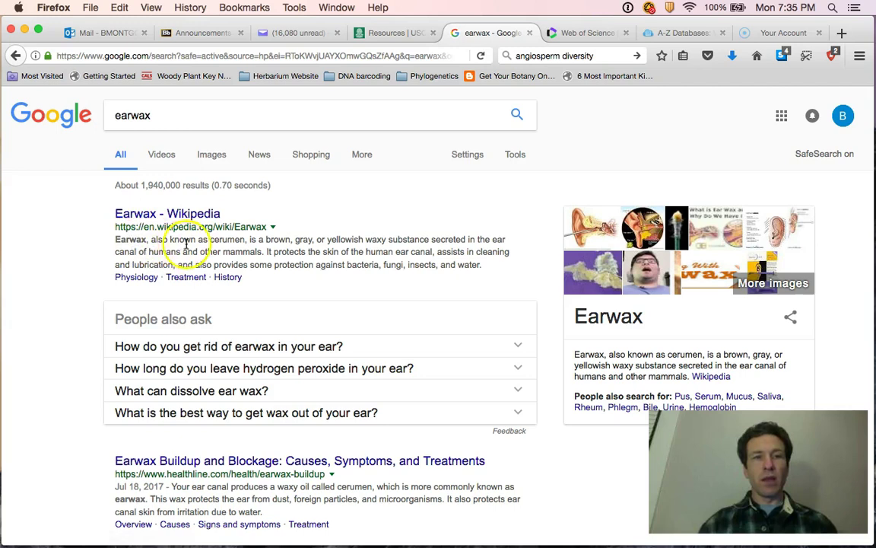
pyautogui.moveTo(151, 239); pyautogui.dragTo(222, 240)
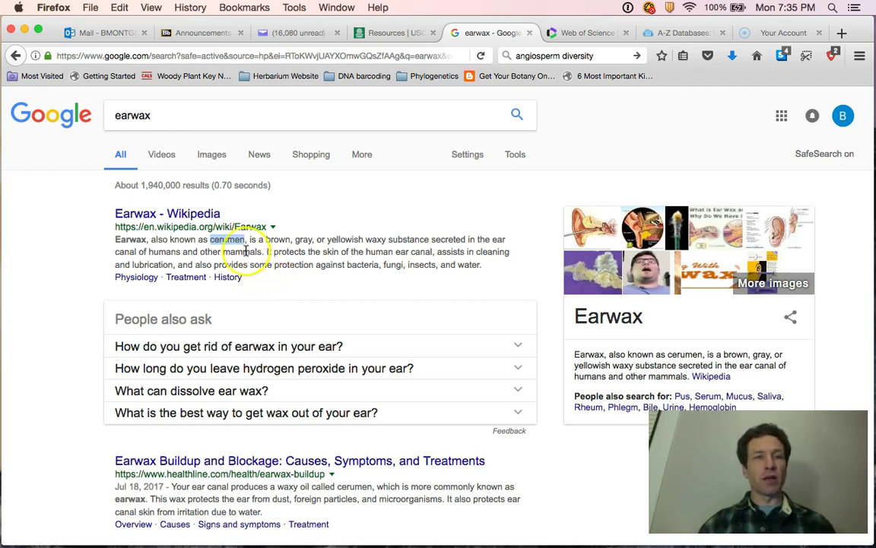
# Open the Earwax Wikipedia article, then rerun Web of Science as 'earwax OR cerumen'.
pyautogui.click(181, 212)
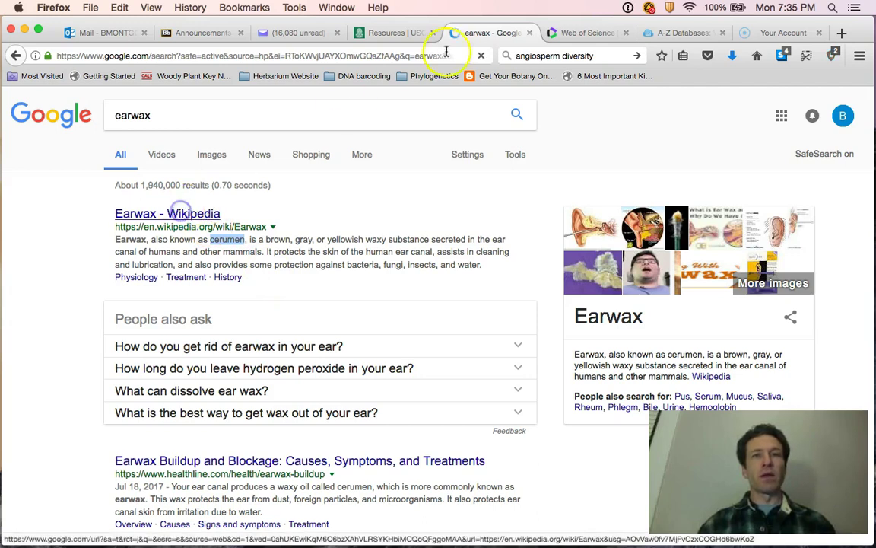
pyautogui.click(582, 34)
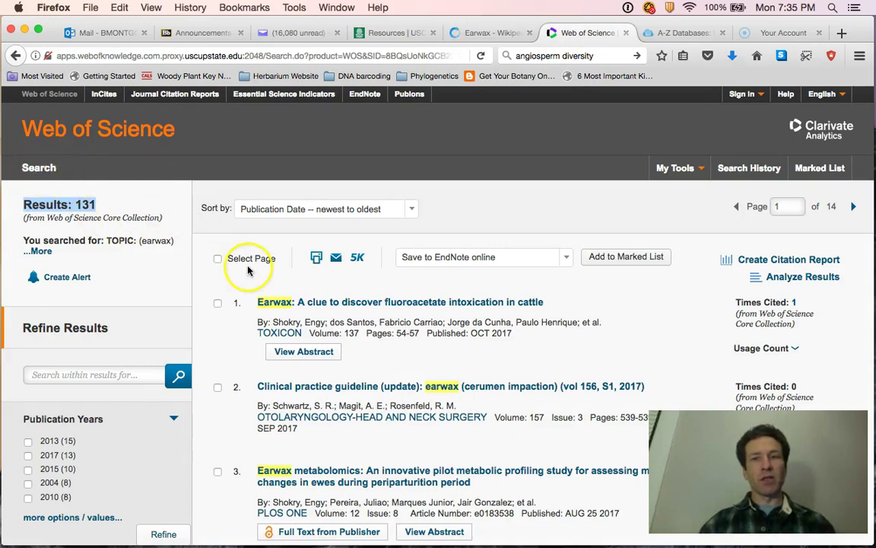
pyautogui.click(39, 169)
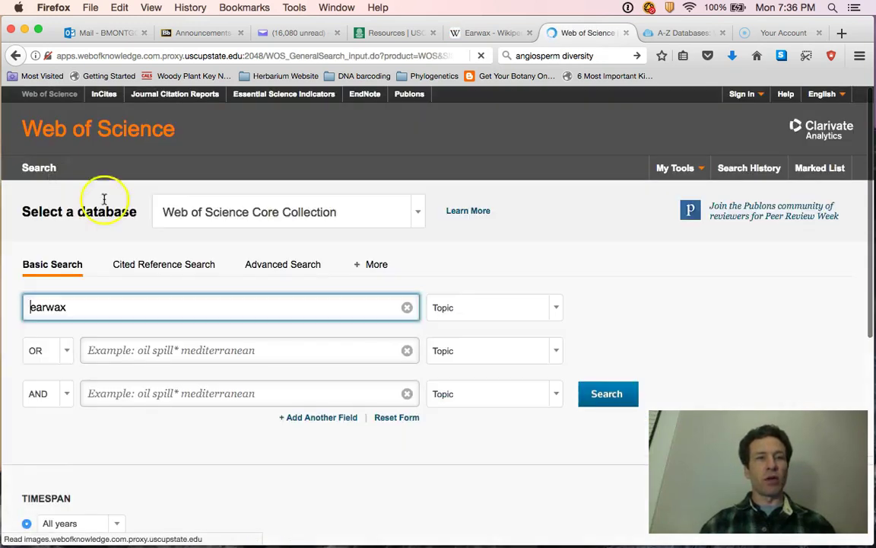
pyautogui.click(104, 308)
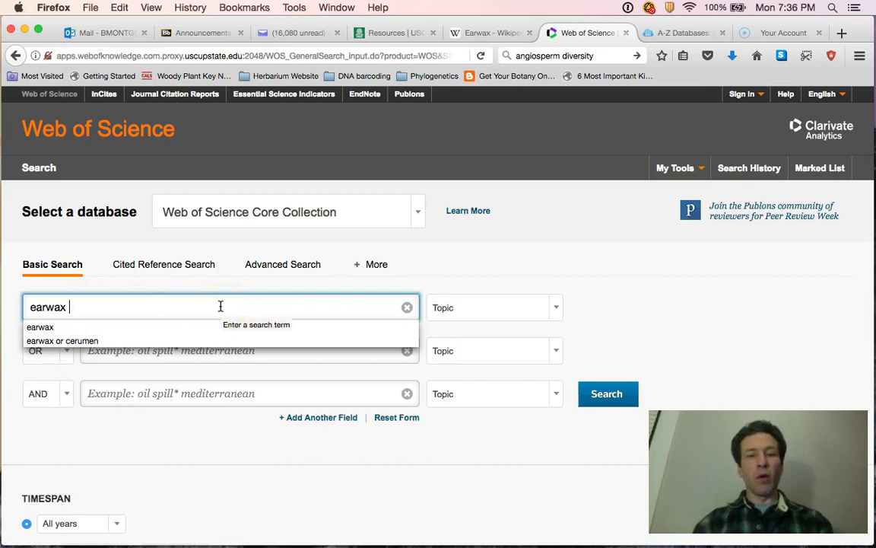
pyautogui.write('OR cerumen')
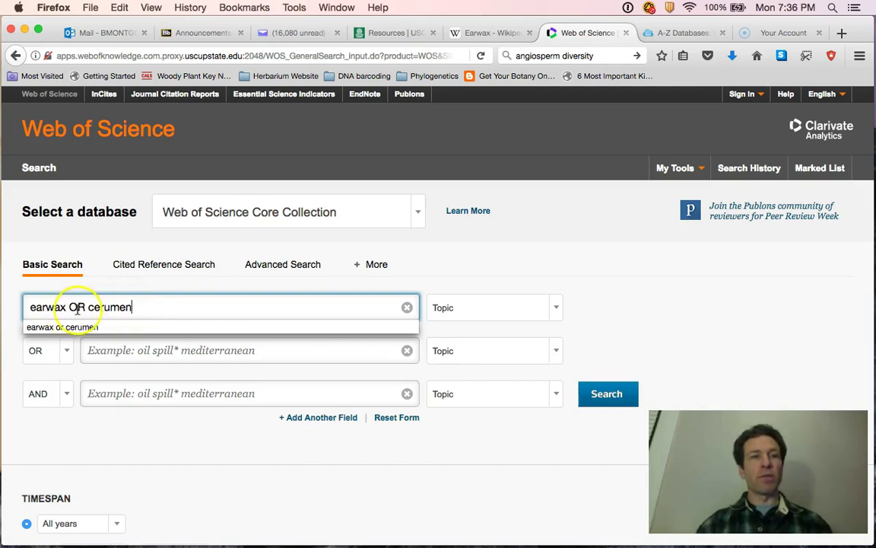
pyautogui.click(608, 397)
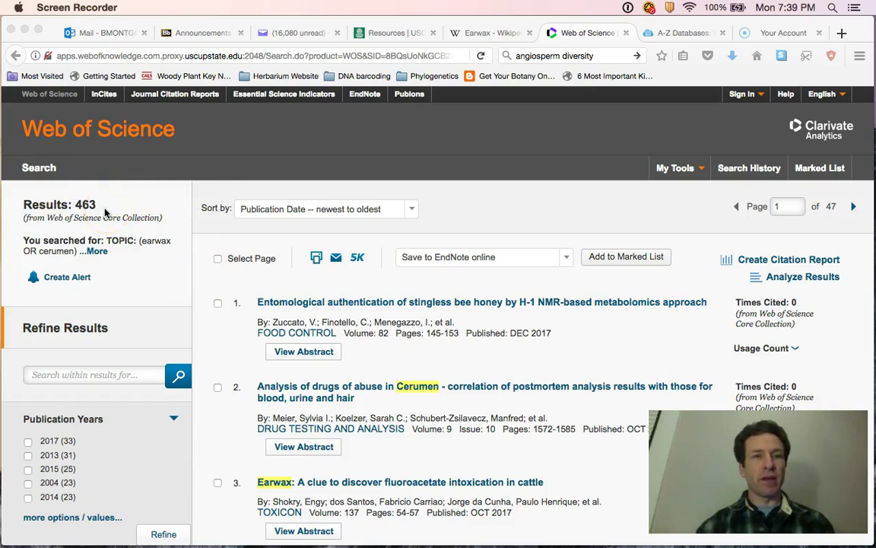
# Add a second topic row 'cotton swab OR Qtip' joined by OR and search.
pyautogui.click(38, 169)
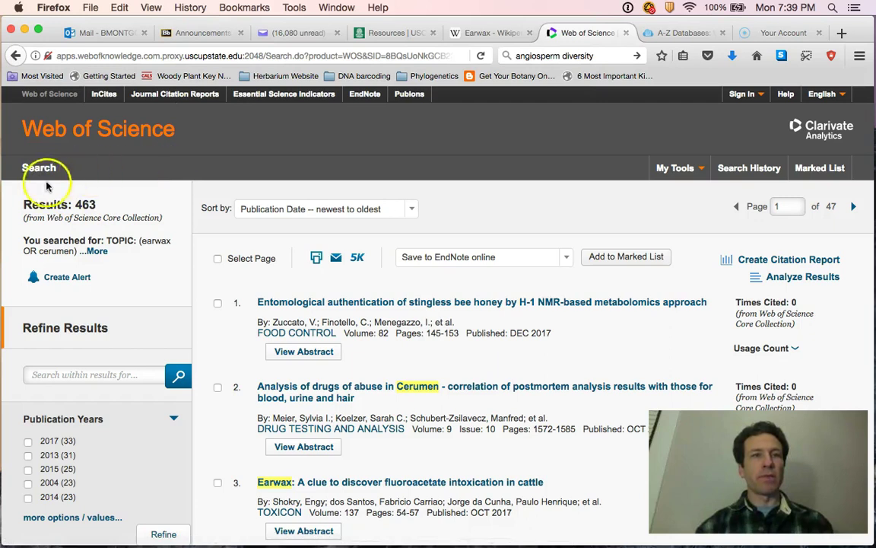
pyautogui.click(29, 168)
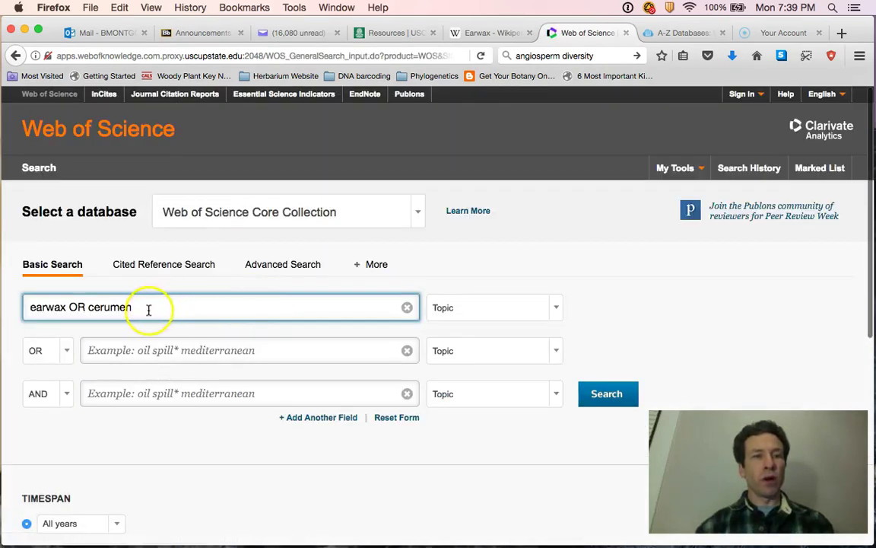
pyautogui.click(31, 307)
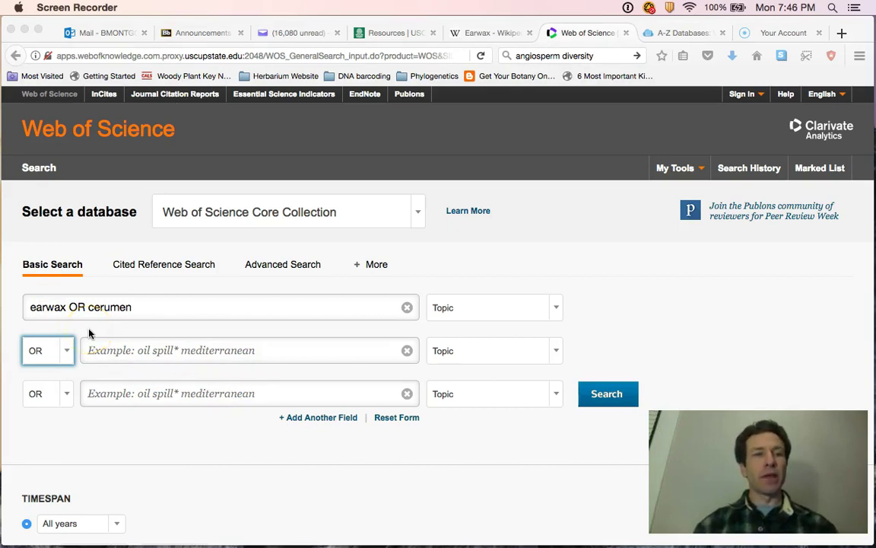
pyautogui.click(99, 328)
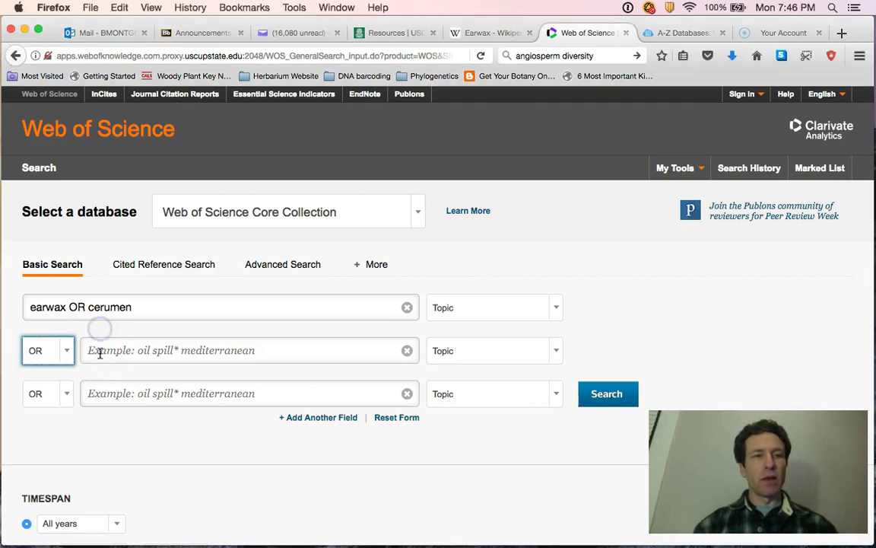
pyautogui.click(99, 353)
pyautogui.write('c')
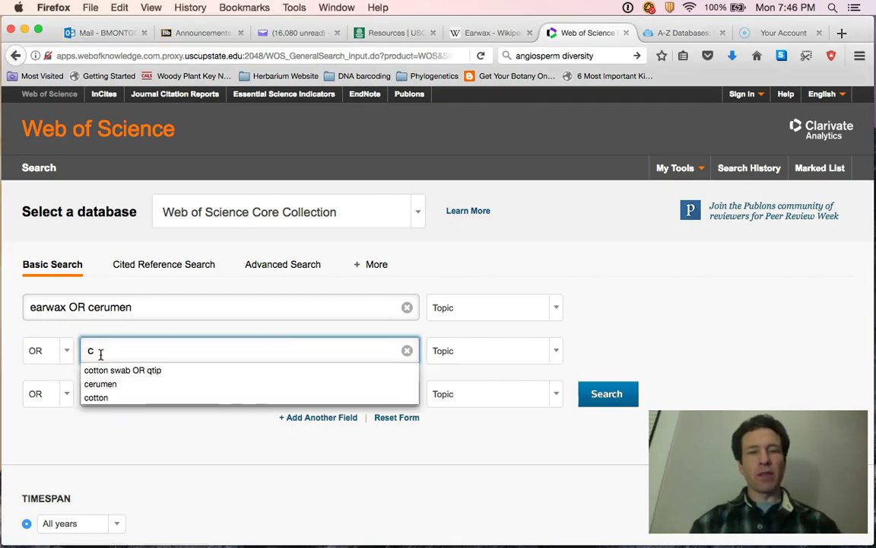
pyautogui.write('otton swab OR Qtip')
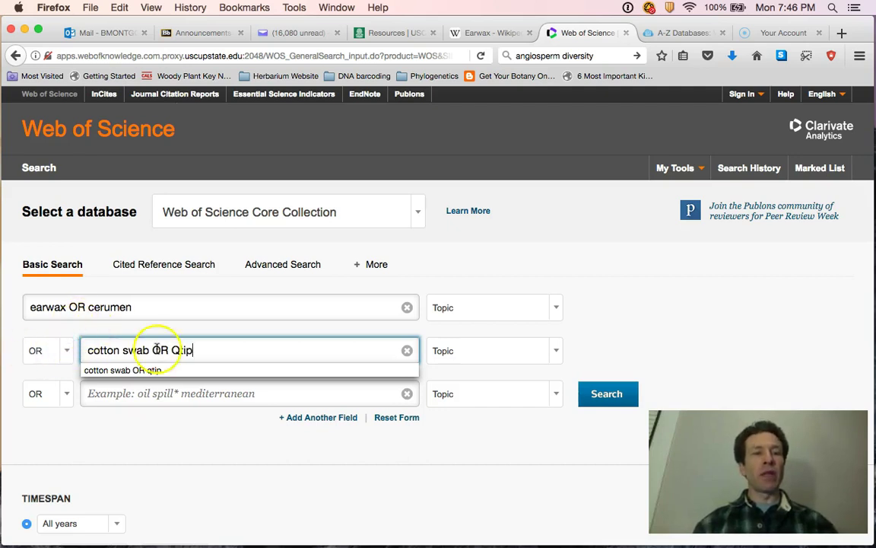
pyautogui.click(241, 329)
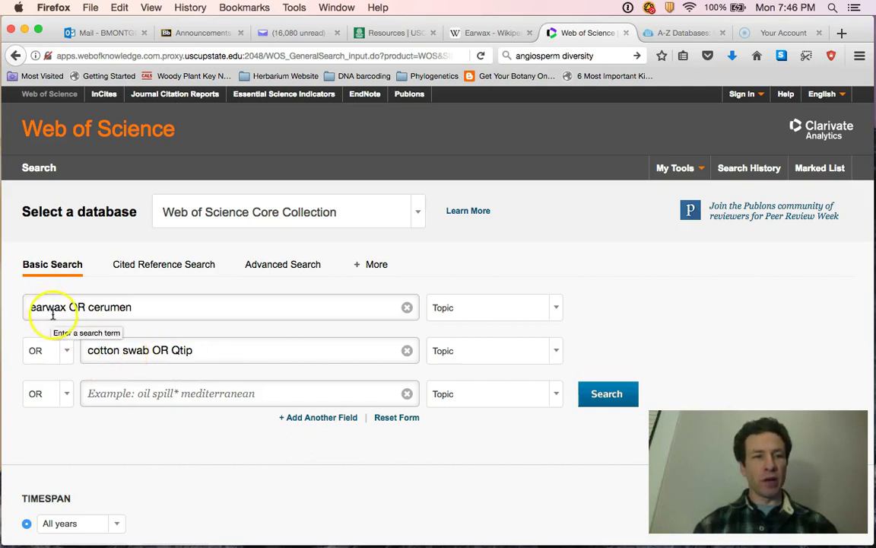
pyautogui.click(608, 396)
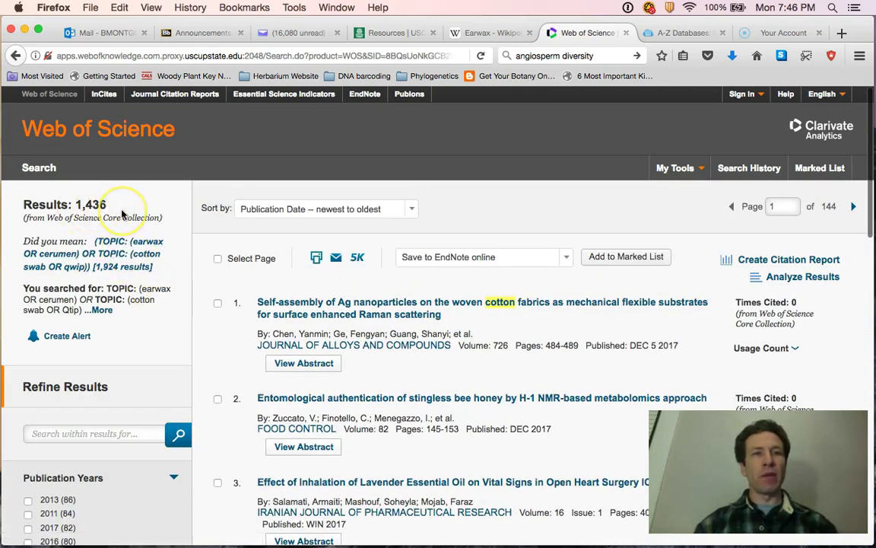
# Return from the 1,436 results to the search form with both terms intact.
pyautogui.click(40, 168)
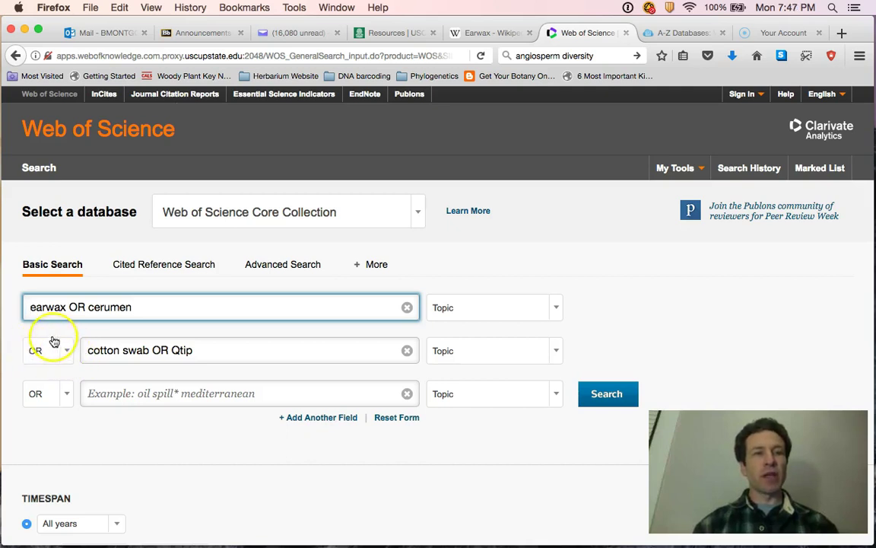
# Join the two topic rows with AND instead of OR and rerun the search.
pyautogui.click(69, 351)
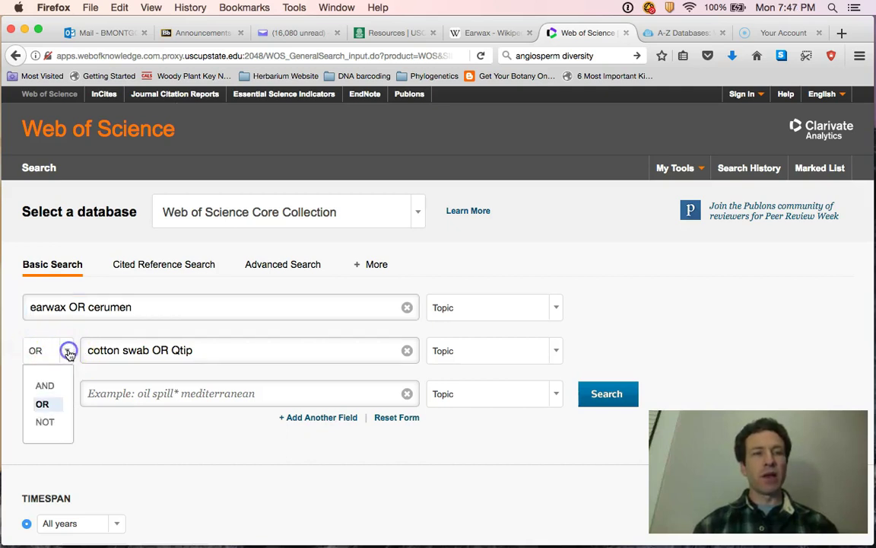
pyautogui.click(44, 386)
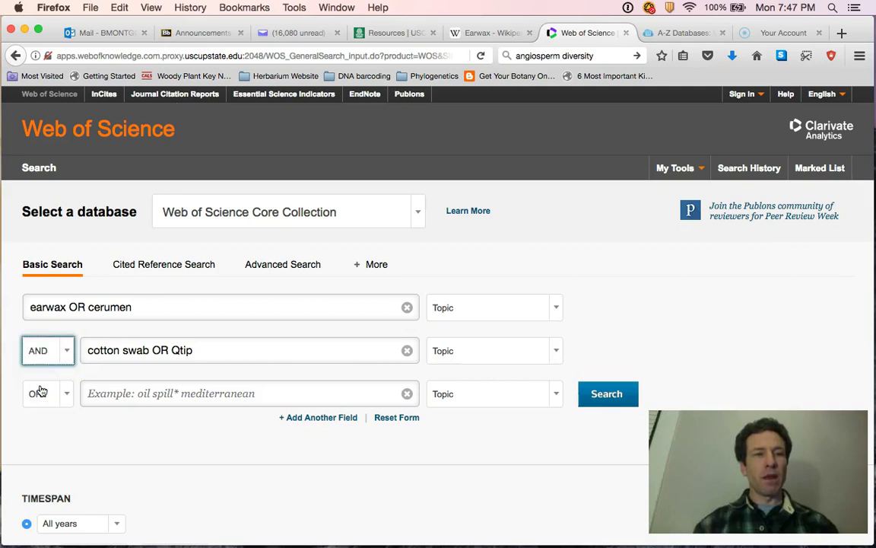
pyautogui.click(607, 395)
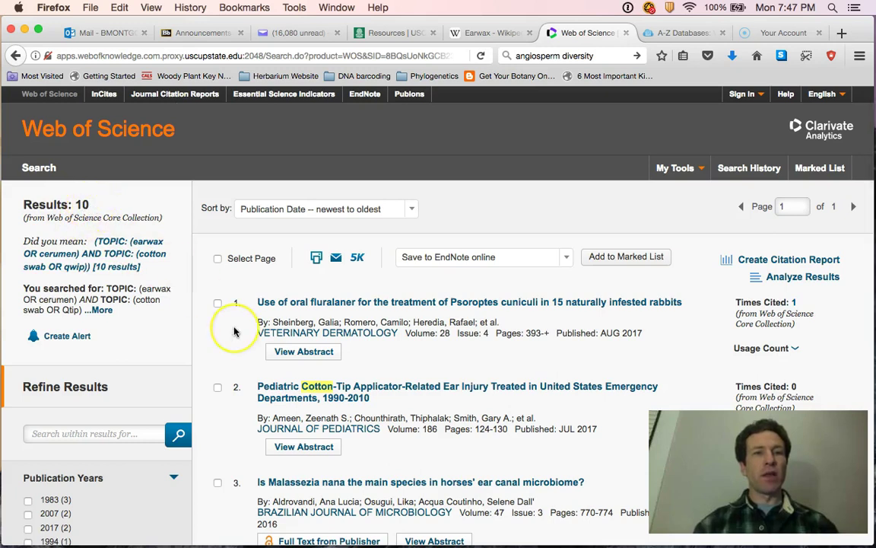
# Scroll through the 10 AND results, including the pediatric cotton-tip applicator injury study.
pyautogui.scroll(-2, 234, 331)
pyautogui.scroll(-2, 234, 331)
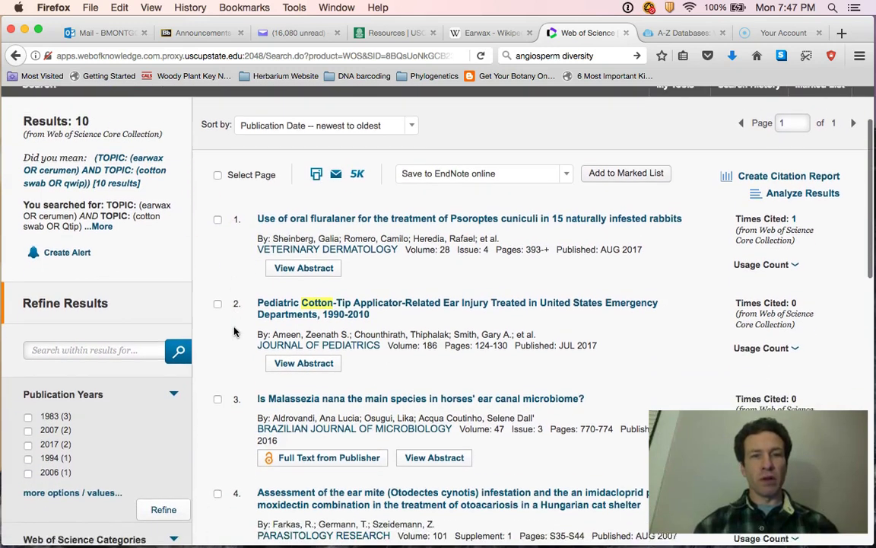
pyautogui.scroll(-2, 235, 335)
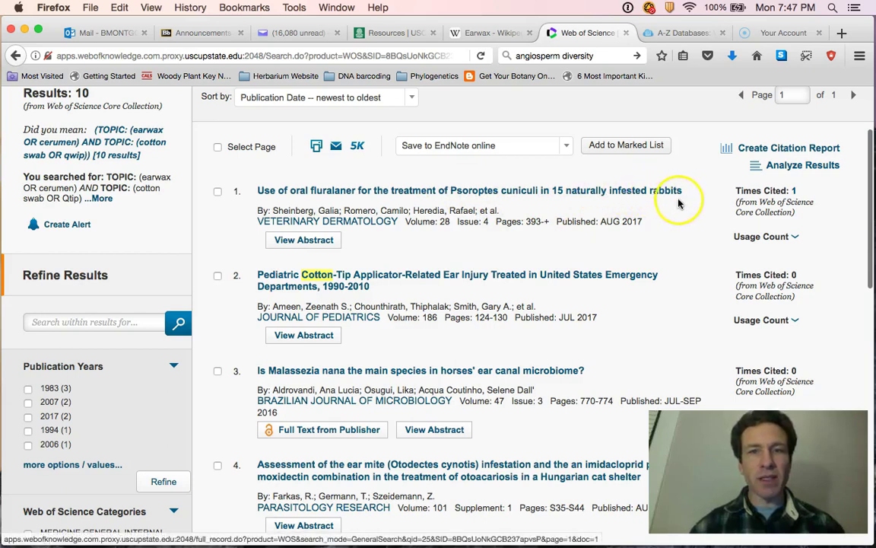
pyautogui.scroll(-2, 495, 270)
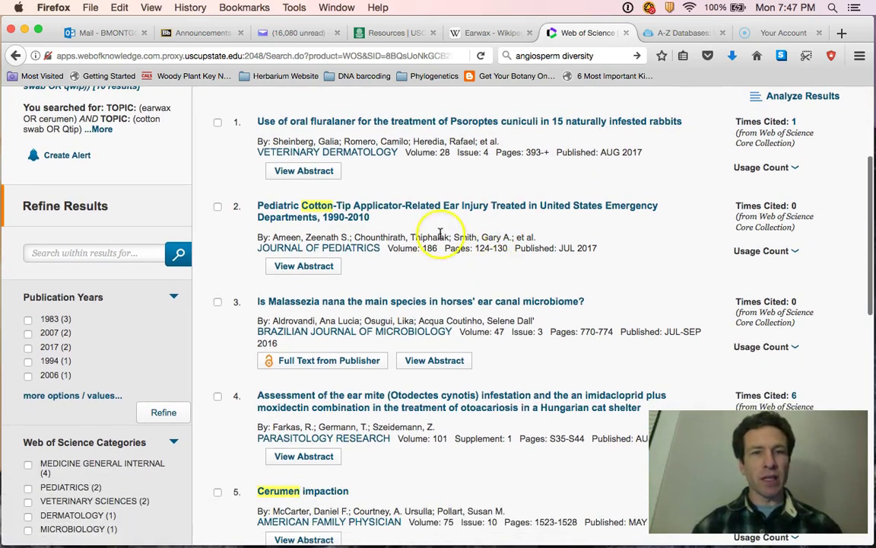
pyautogui.click(259, 219)
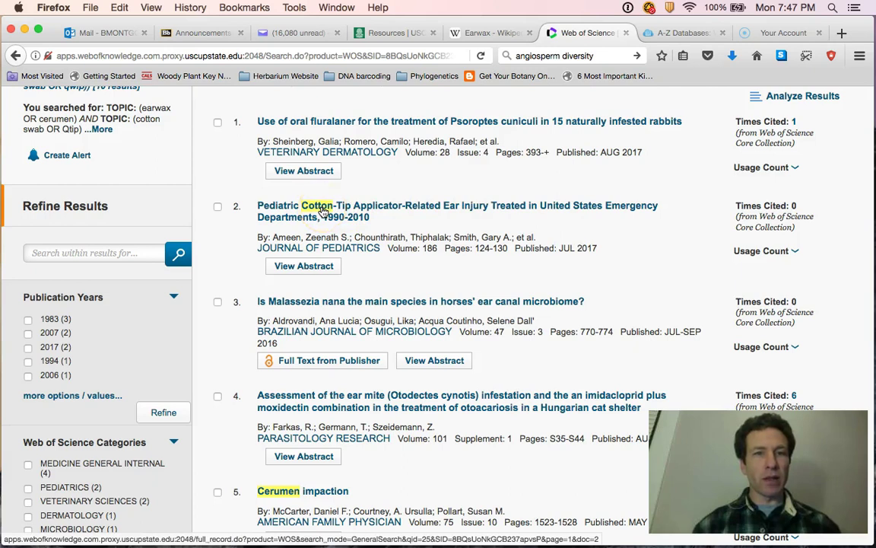
pyautogui.scroll(-1, 424, 264)
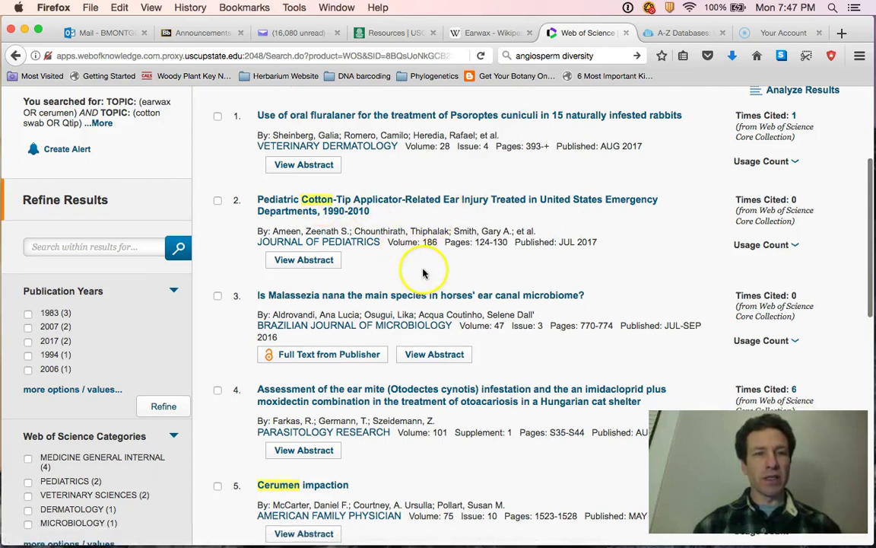
# Tick the pediatric cotton-tip ear injury paper and scroll further down the results.
pyautogui.click(218, 188)
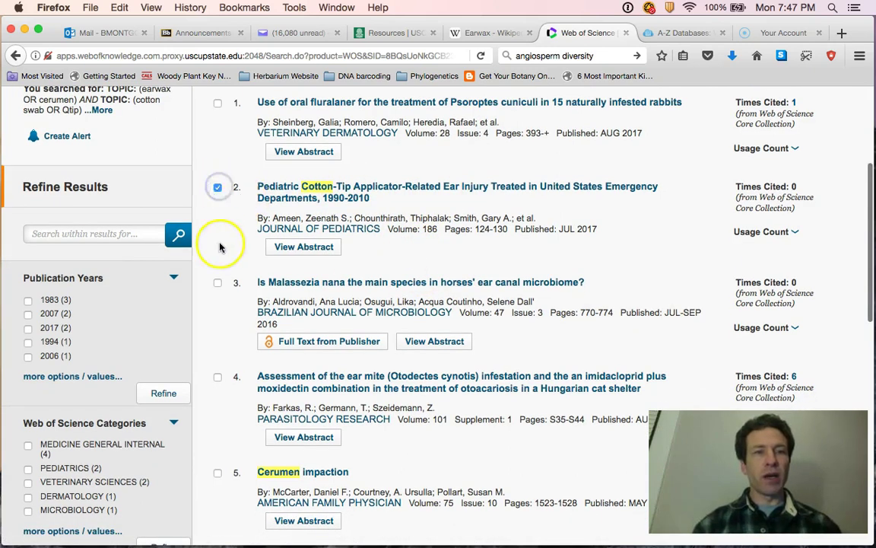
pyautogui.scroll(-2, 221, 244)
pyautogui.scroll(-2, 221, 303)
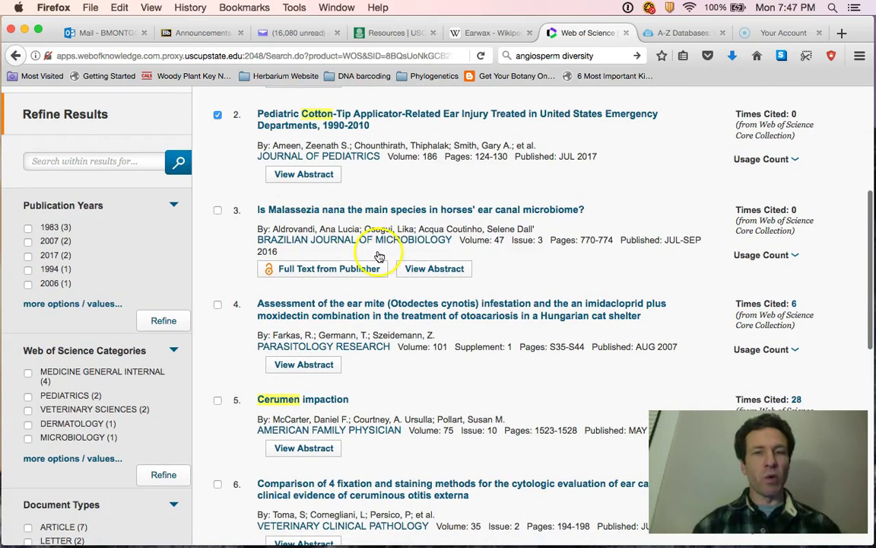
pyautogui.scroll(-2, 365, 236)
pyautogui.scroll(-1, 396, 282)
pyautogui.scroll(-1, 397, 294)
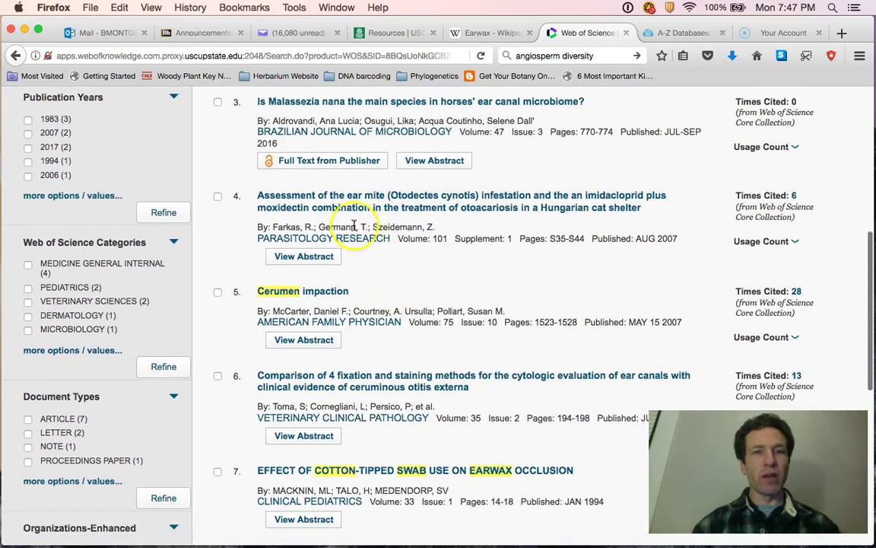
pyautogui.scroll(-2, 394, 264)
pyautogui.scroll(-1, 395, 264)
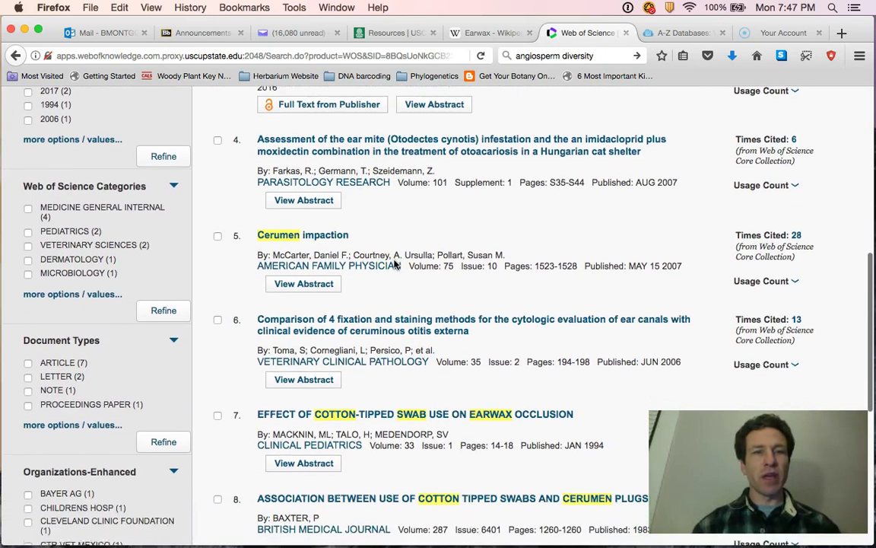
pyautogui.scroll(-2, 394, 263)
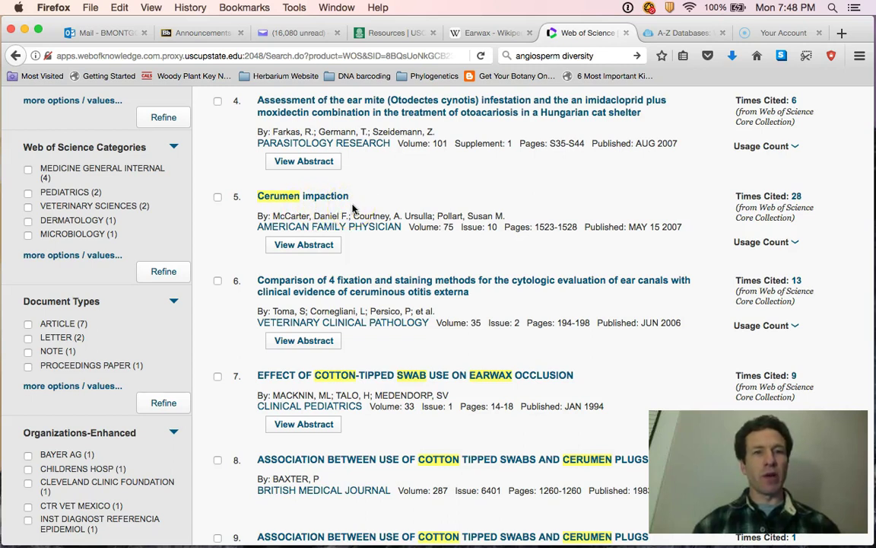
pyautogui.scroll(-1, 352, 208)
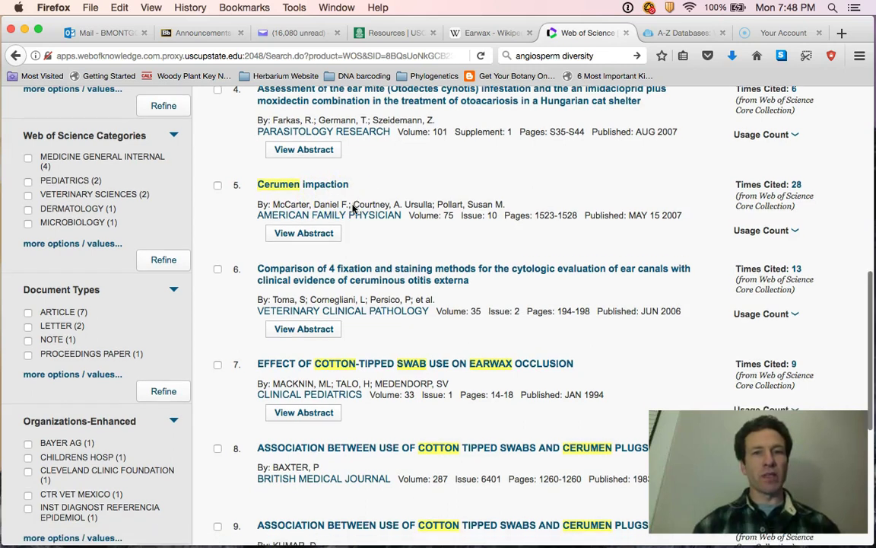
# Tick the Cerumen impaction paper and the 1994 cotton-tipped swab earwax article.
pyautogui.click(217, 186)
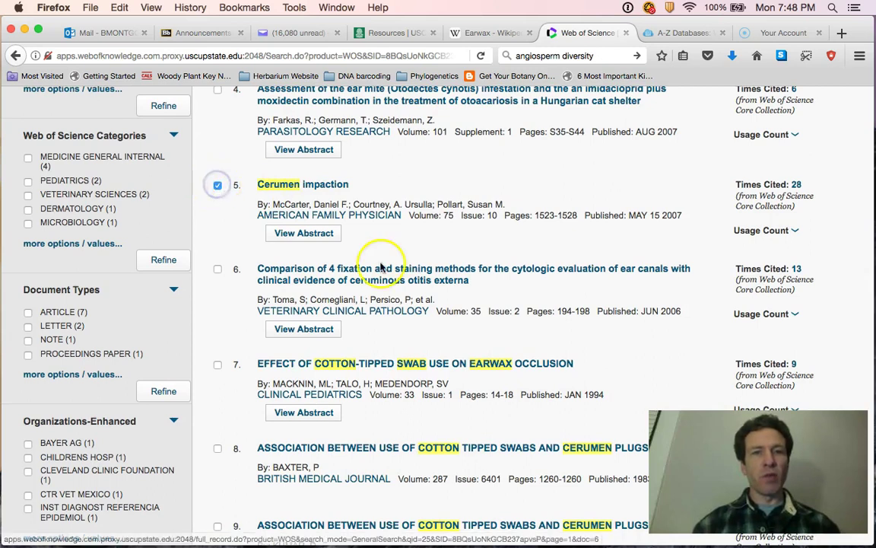
pyautogui.scroll(-2, 372, 264)
pyautogui.scroll(-3, 391, 299)
pyautogui.scroll(-2, 394, 301)
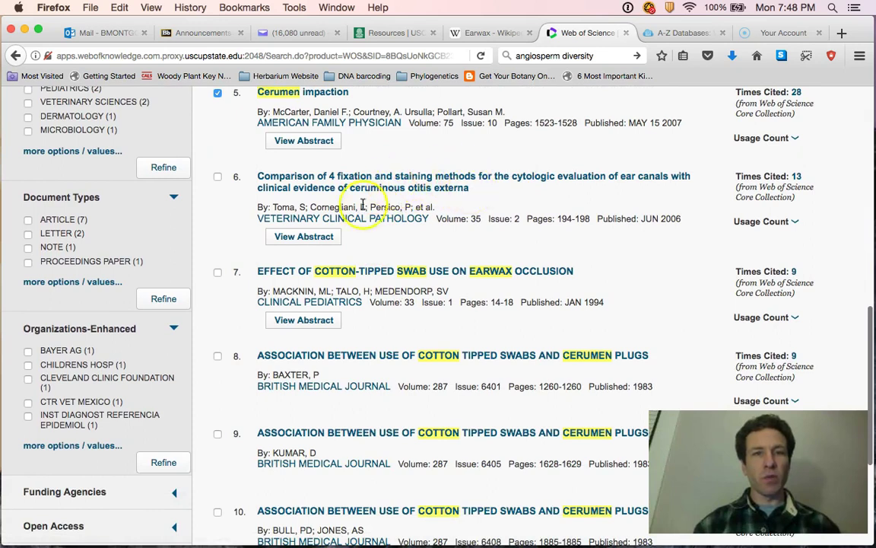
pyautogui.scroll(-3, 426, 240)
pyautogui.scroll(-2, 438, 253)
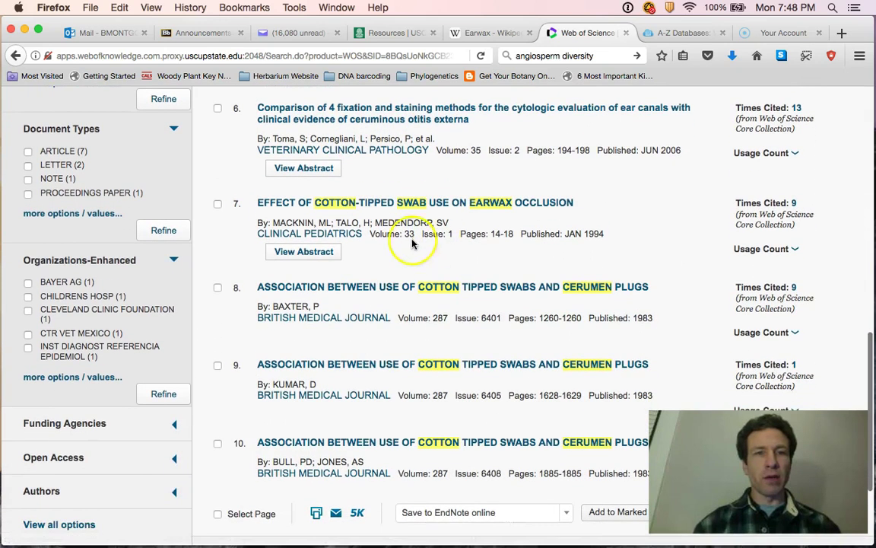
pyautogui.scroll(-2, 385, 220)
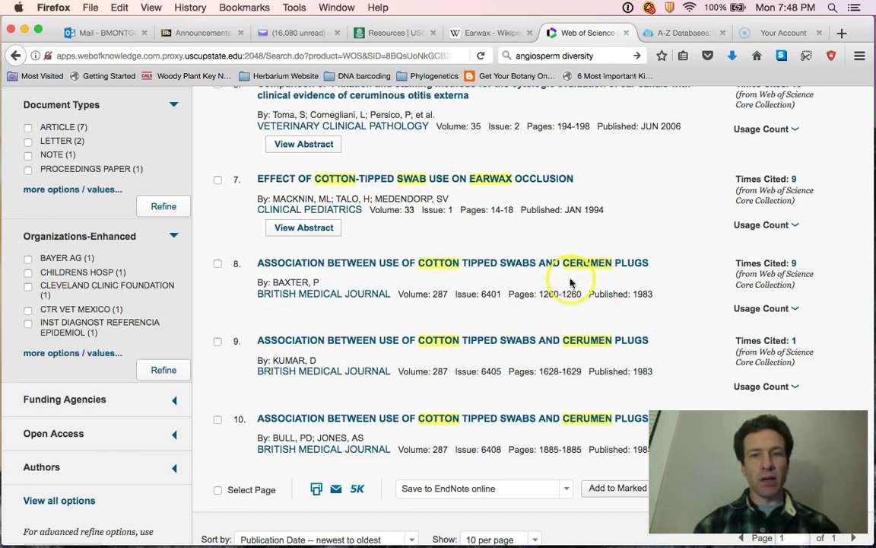
pyautogui.scroll(-2, 455, 349)
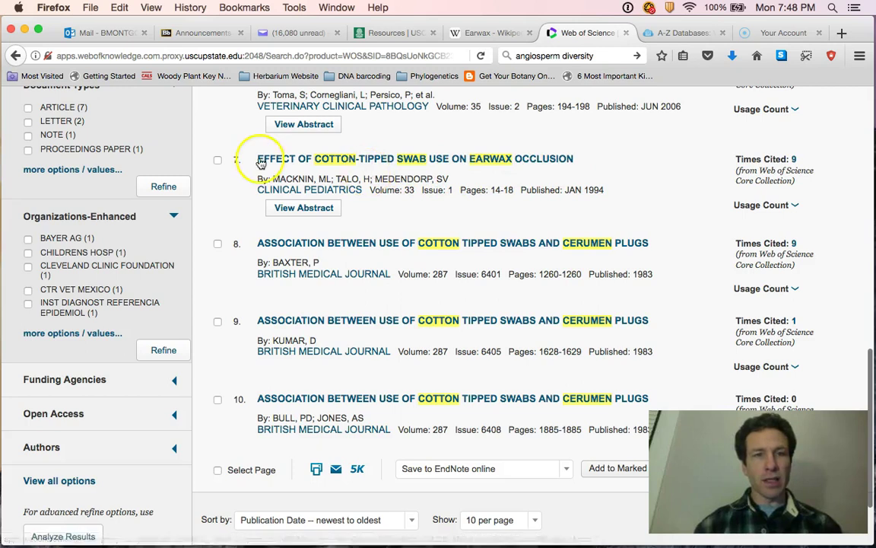
pyautogui.click(218, 159)
pyautogui.scroll(-1, 259, 254)
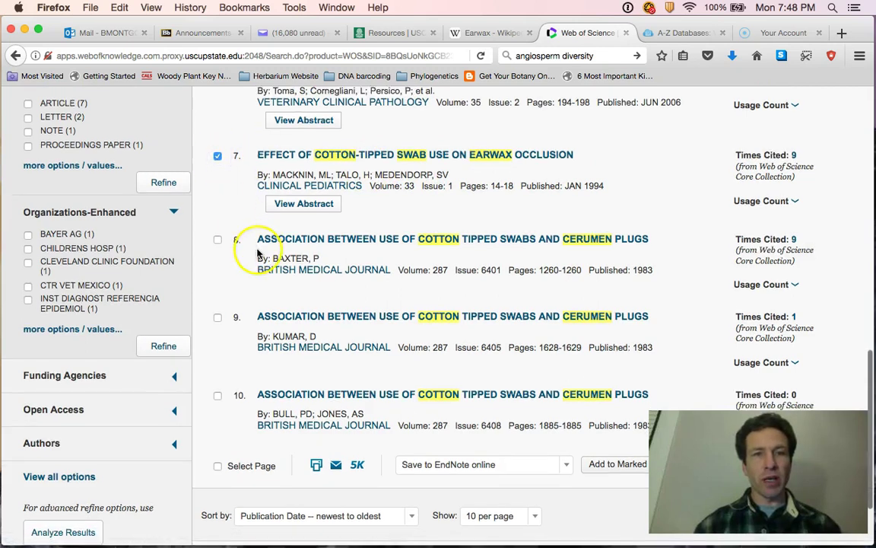
pyautogui.scroll(-1, 259, 253)
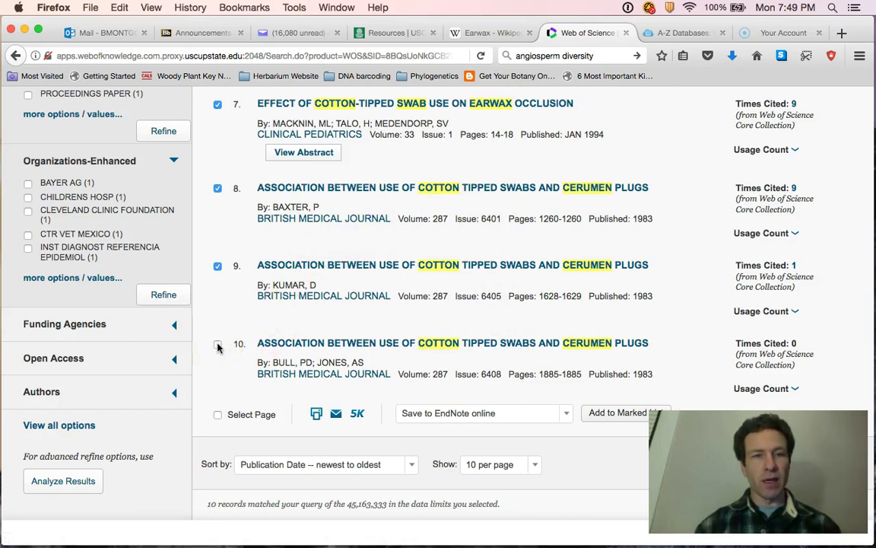
# Tick result 10, the third 1983 cotton swab paper, and add the six ticked papers to the Marked List.
pyautogui.click(217, 346)
pyautogui.scroll(5, 262, 301)
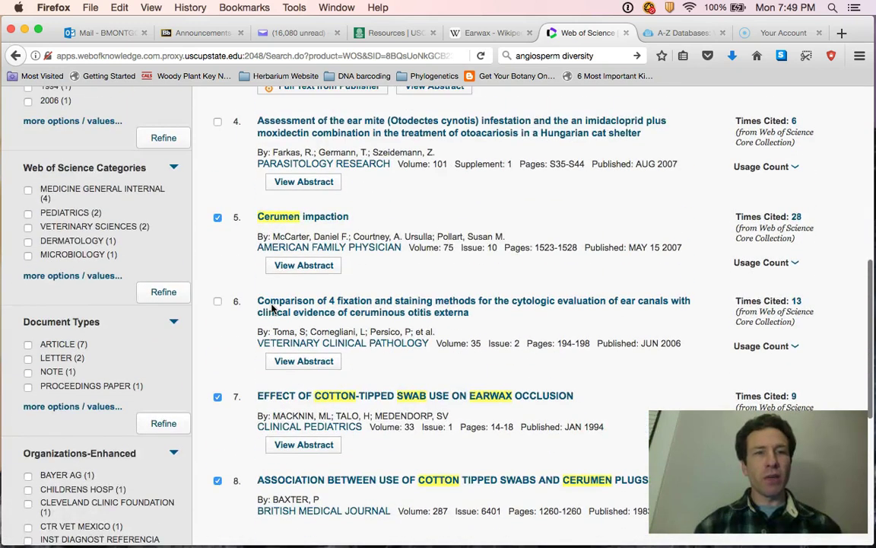
pyautogui.scroll(8, 271, 306)
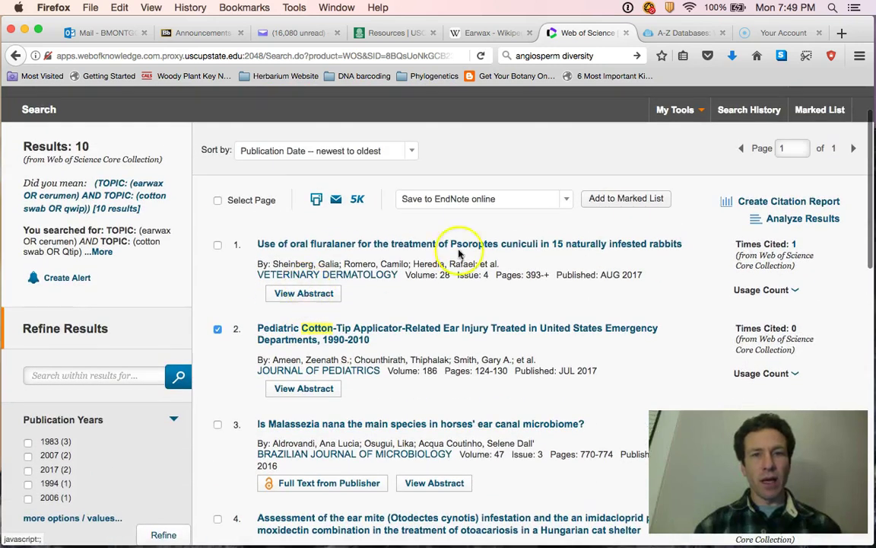
pyautogui.click(617, 199)
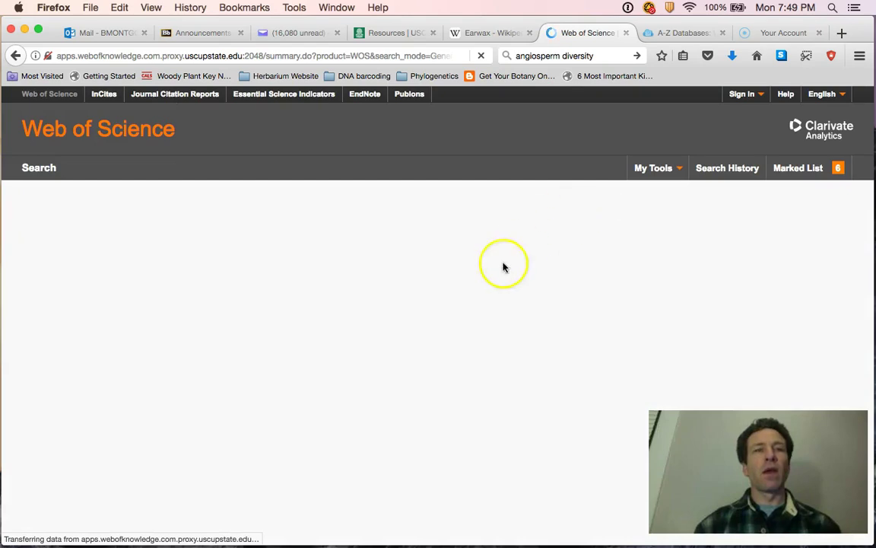
pyautogui.scroll(-2, 495, 411)
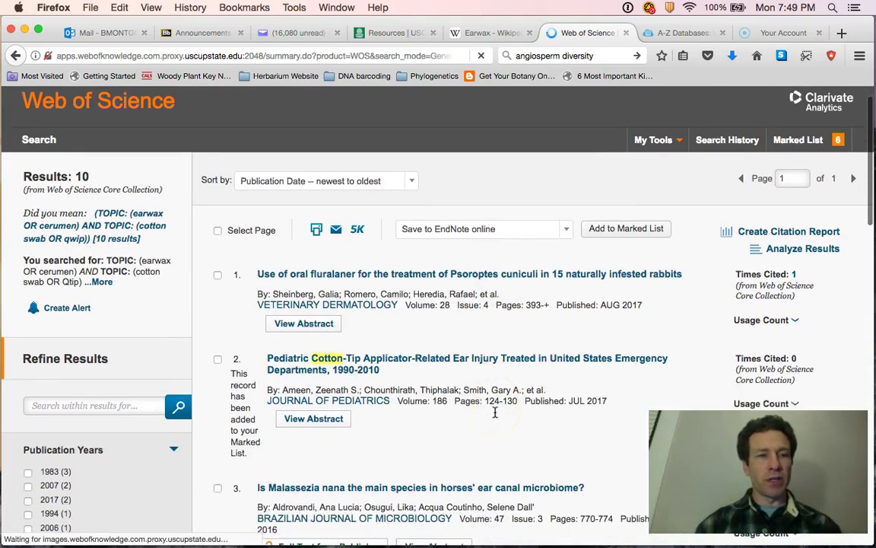
pyautogui.scroll(-1, 495, 412)
pyautogui.scroll(-3, 495, 412)
pyautogui.scroll(-3, 494, 411)
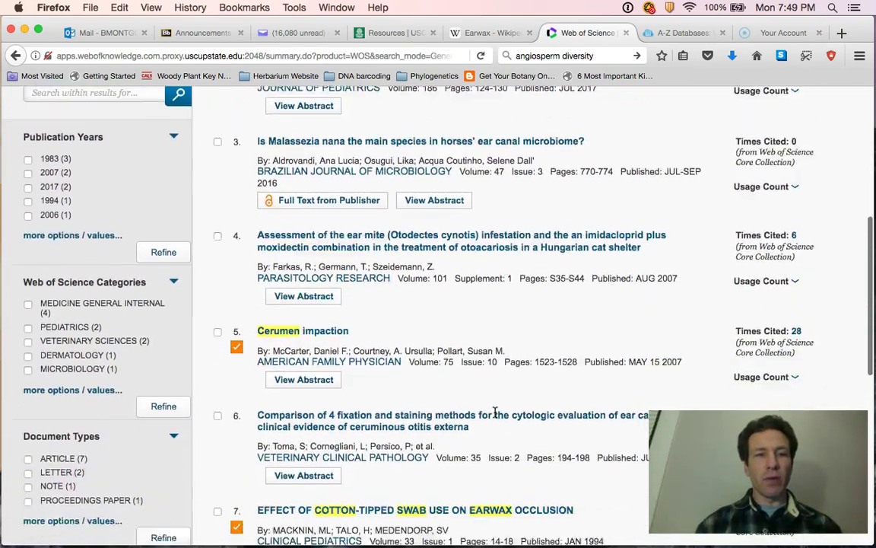
pyautogui.scroll(-2, 494, 412)
pyautogui.scroll(-3, 495, 411)
pyautogui.scroll(-3, 494, 412)
pyautogui.scroll(-4, 487, 411)
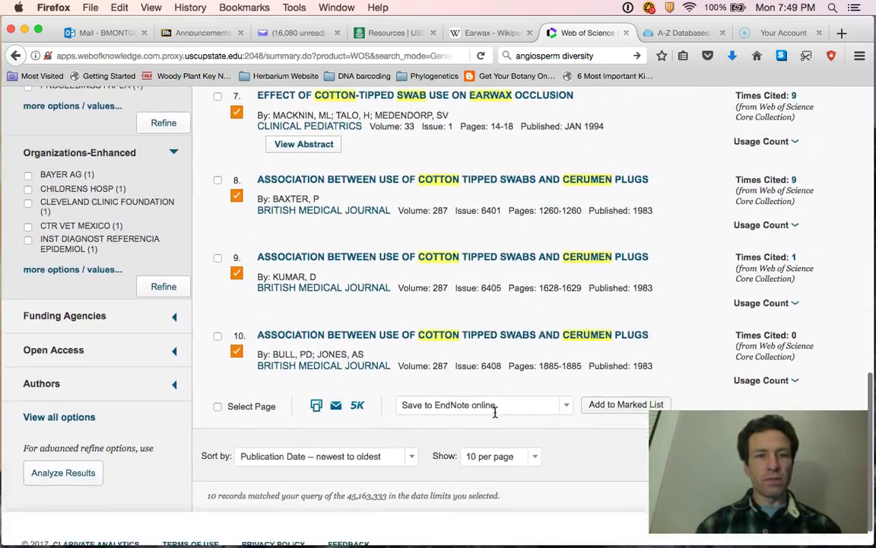
pyautogui.scroll(-1, 479, 412)
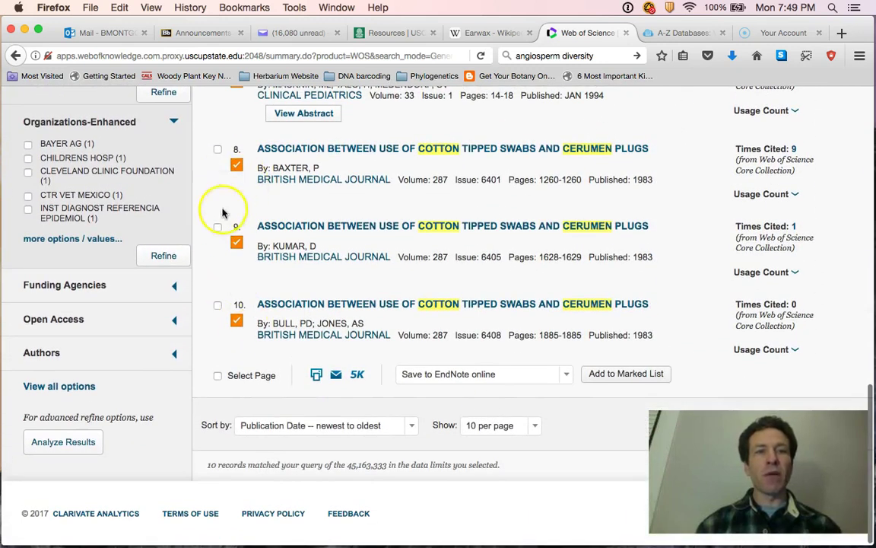
pyautogui.scroll(1, 258, 335)
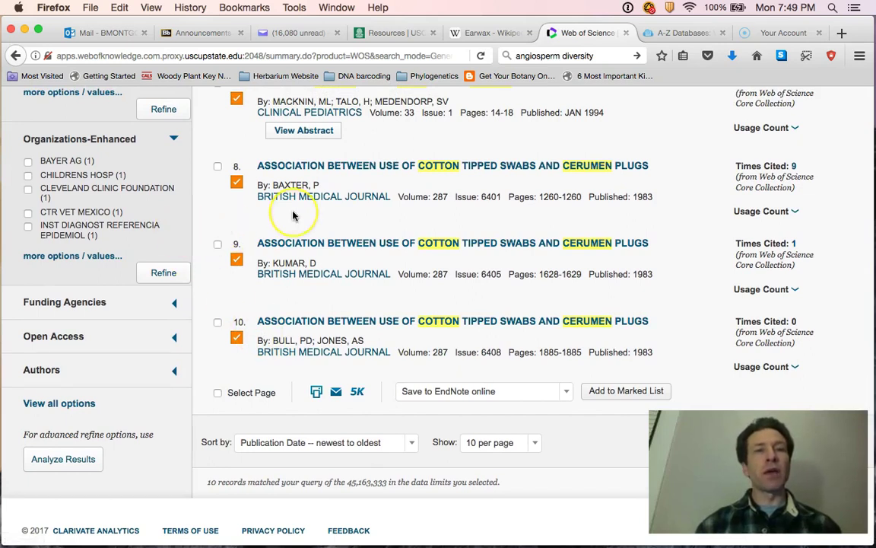
pyautogui.scroll(1, 293, 216)
pyautogui.scroll(1, 292, 216)
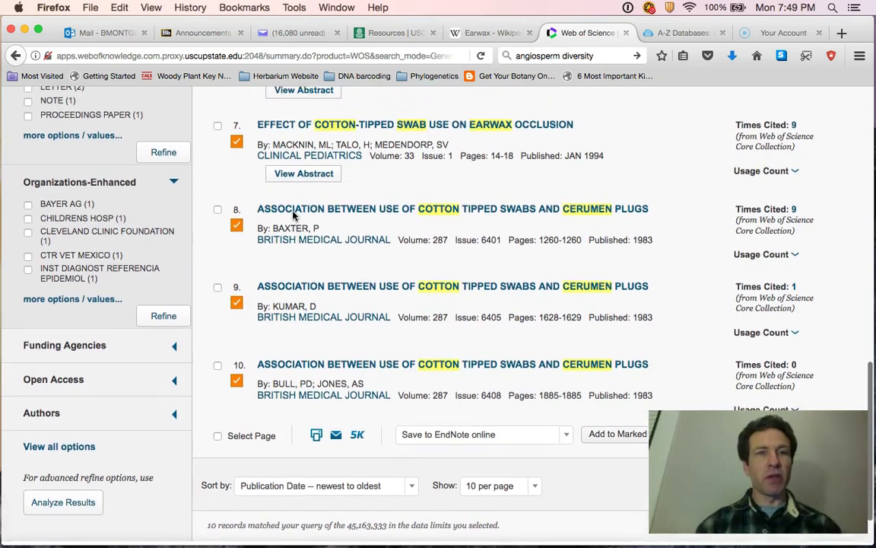
pyautogui.scroll(1, 293, 215)
pyautogui.scroll(2, 293, 216)
pyautogui.scroll(3, 293, 215)
pyautogui.scroll(2, 293, 216)
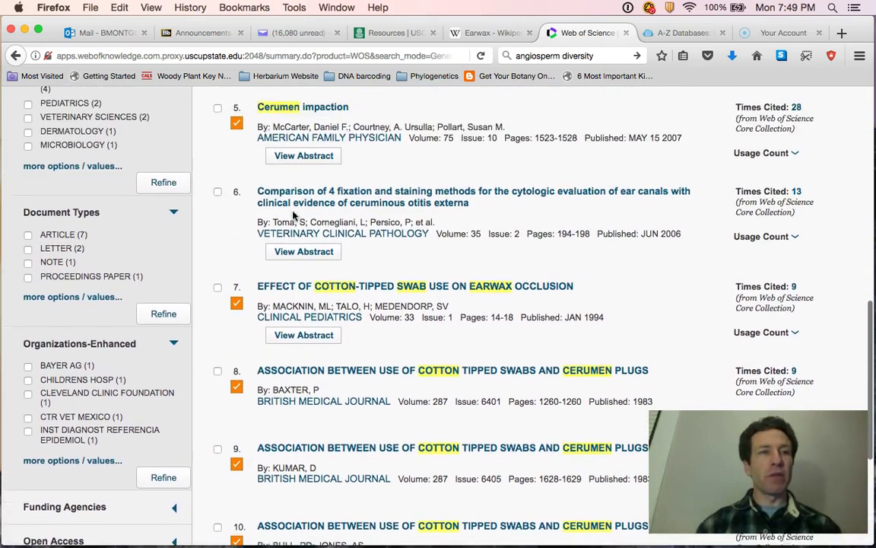
pyautogui.scroll(2, 293, 215)
pyautogui.scroll(2, 293, 215)
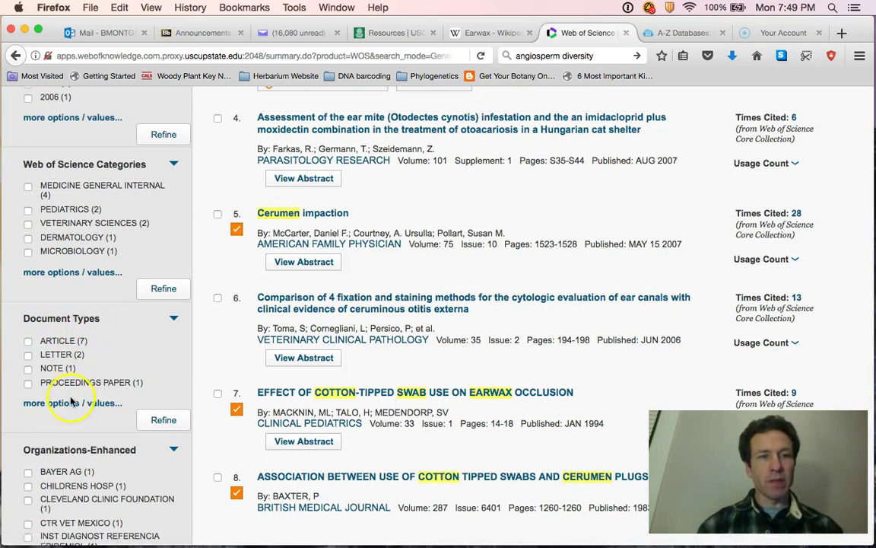
pyautogui.click(70, 402)
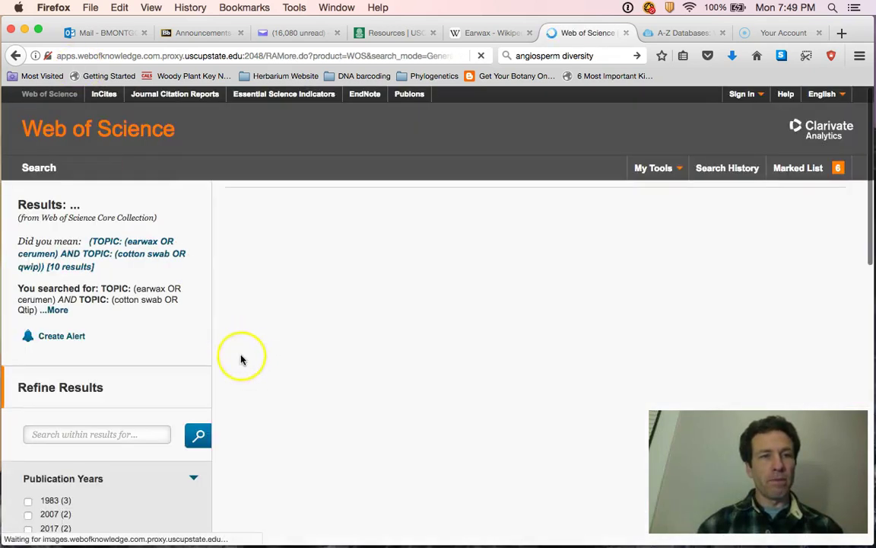
pyautogui.scroll(-3, 228, 369)
pyautogui.scroll(-6, 217, 378)
pyautogui.scroll(-3, 217, 378)
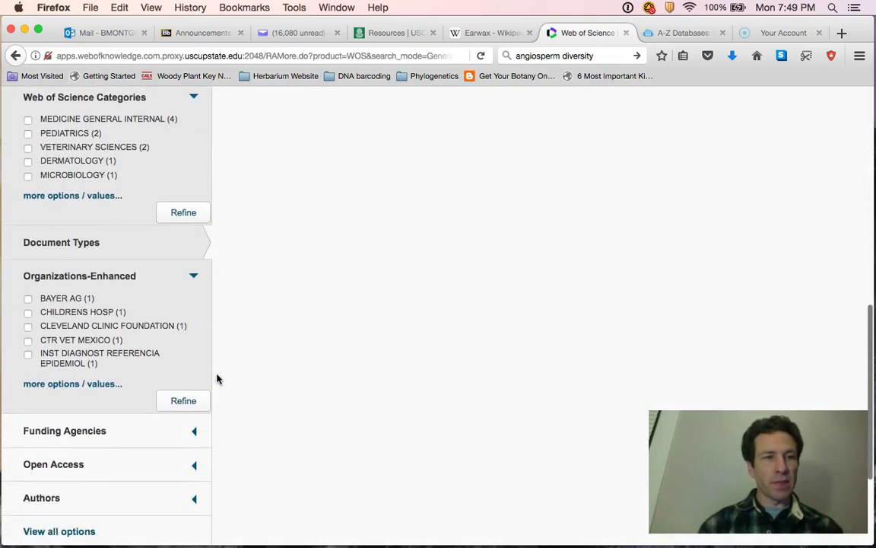
pyautogui.scroll(3, 217, 378)
pyautogui.scroll(2, 217, 379)
pyautogui.scroll(4, 217, 378)
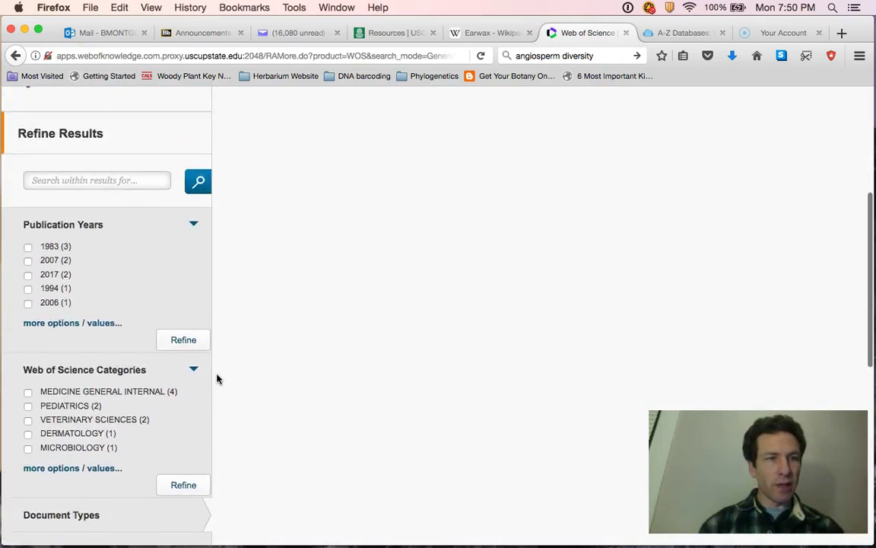
pyautogui.scroll(2, 217, 378)
pyautogui.scroll(5, 216, 378)
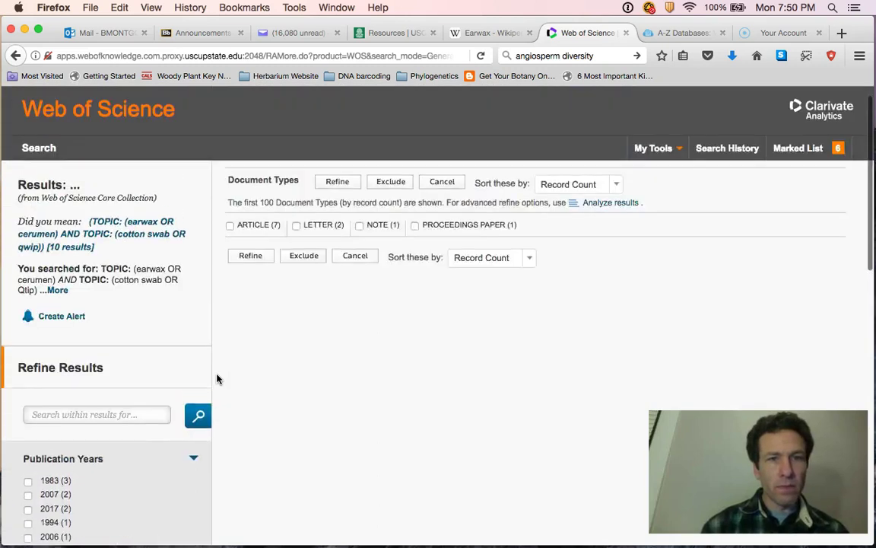
pyautogui.scroll(-1, 217, 378)
pyautogui.scroll(-6, 217, 378)
pyautogui.scroll(8, 217, 378)
pyautogui.click(243, 350)
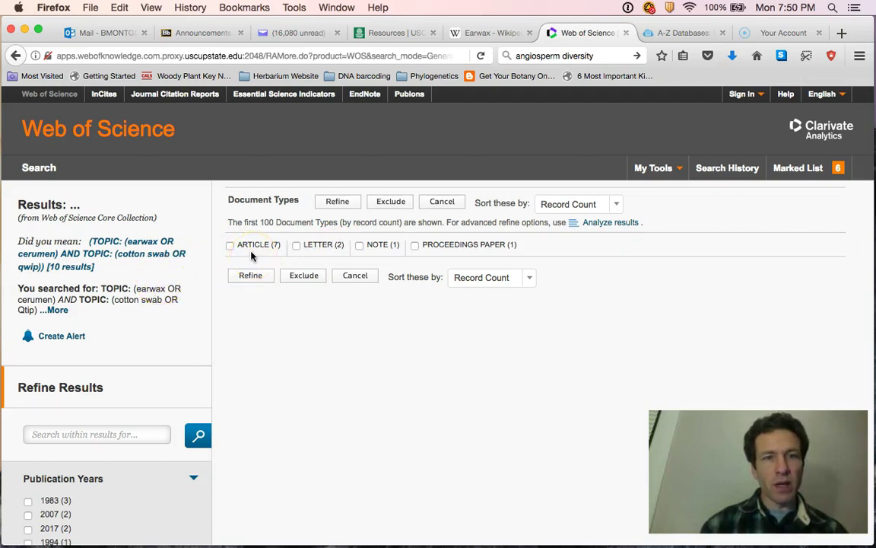
pyautogui.click(13, 56)
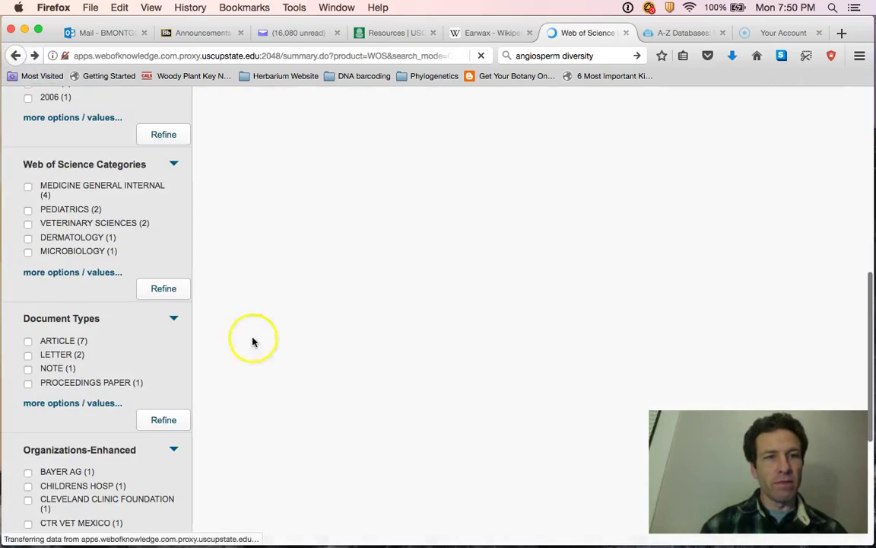
# Refine the results to Article, Letter, Note and Proceedings Paper document types.
pyautogui.scroll(-1, 133, 337)
pyautogui.scroll(-1, 133, 339)
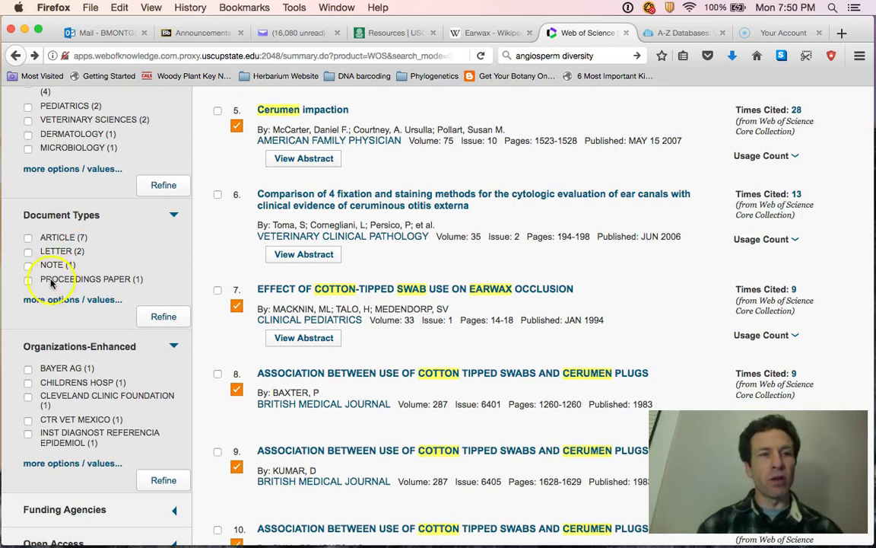
pyautogui.click(120, 285)
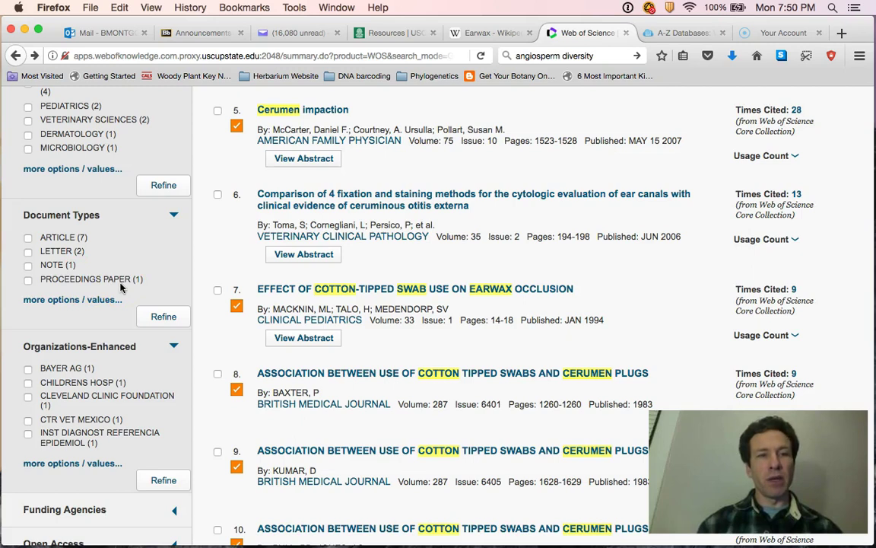
pyautogui.scroll(-1, 106, 286)
pyautogui.click(96, 287)
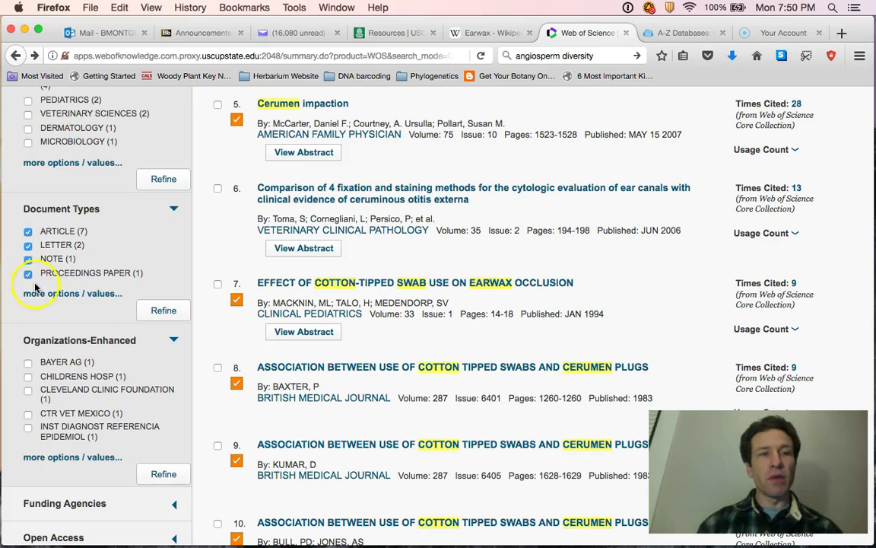
pyautogui.click(164, 311)
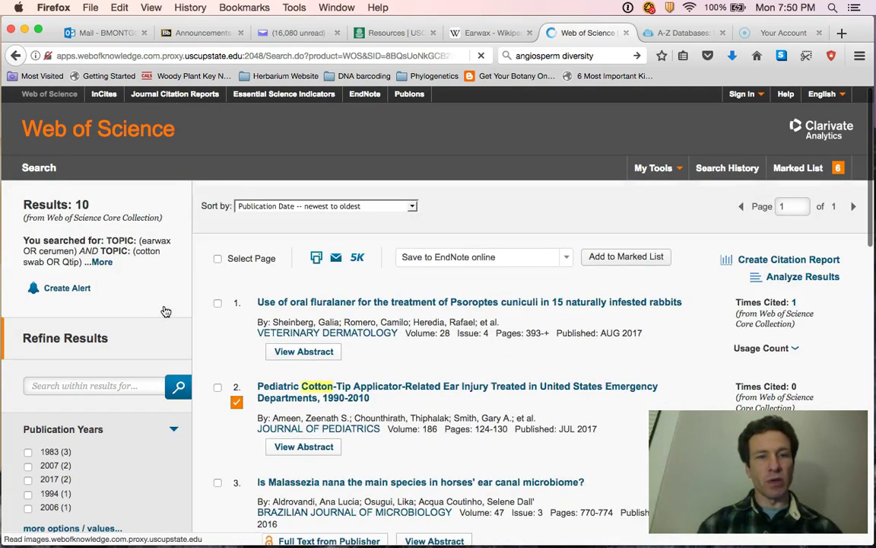
# Expand the abstract of result 5, 'Cerumen impaction', after browsing the results.
pyautogui.scroll(-1, 504, 436)
pyautogui.scroll(-3, 504, 436)
pyautogui.scroll(-2, 504, 436)
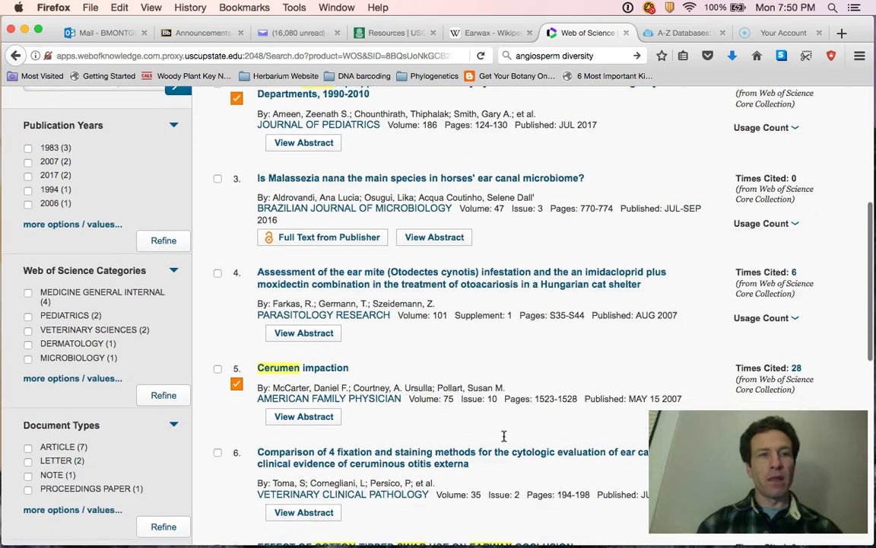
pyautogui.scroll(-2, 503, 435)
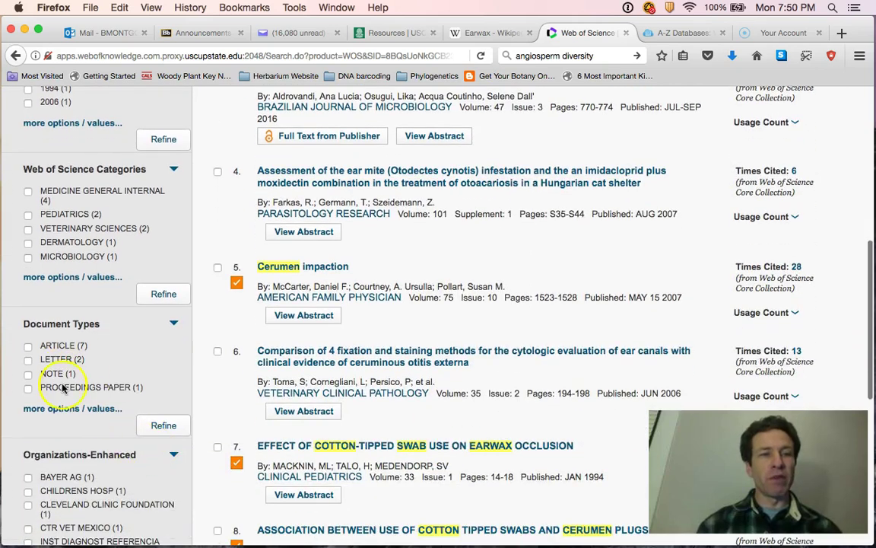
pyautogui.scroll(-3, 392, 446)
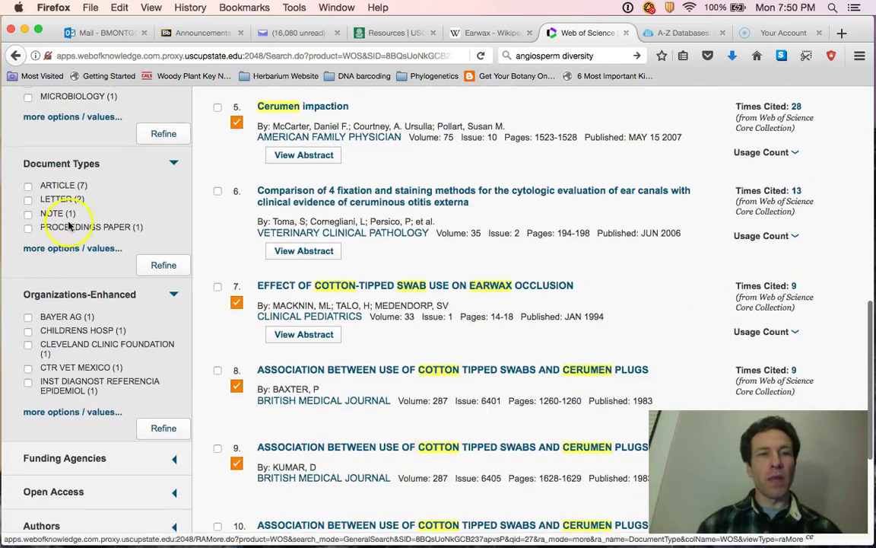
pyautogui.scroll(-3, 386, 365)
pyautogui.scroll(2, 382, 380)
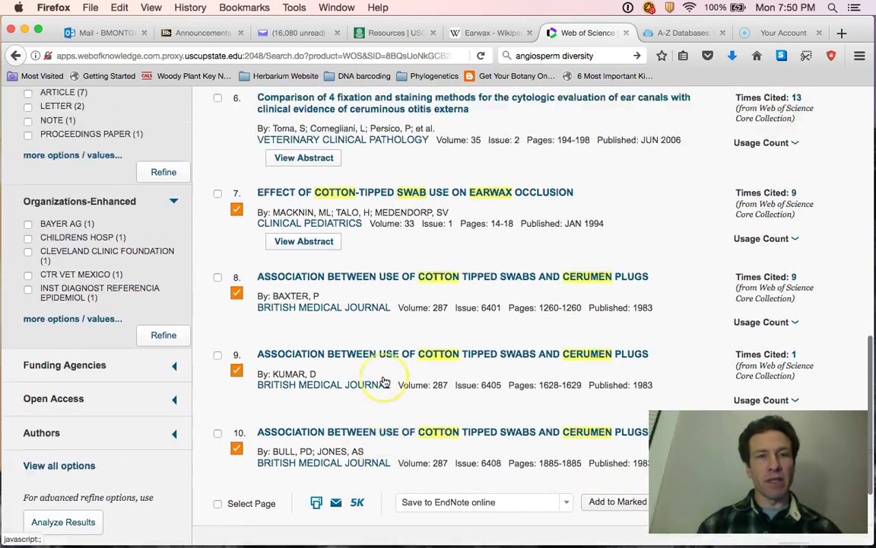
pyautogui.scroll(2, 384, 381)
pyautogui.scroll(3, 385, 382)
pyautogui.scroll(1, 385, 381)
pyautogui.scroll(2, 381, 342)
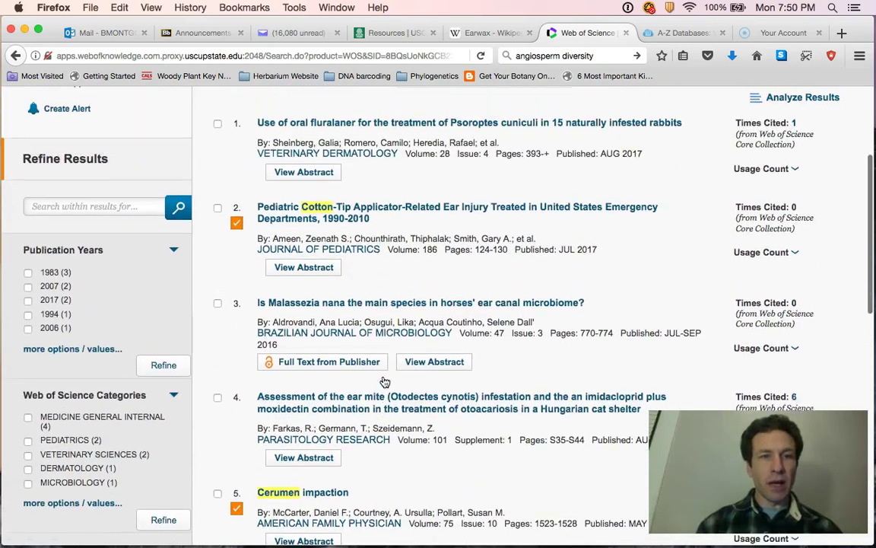
pyautogui.scroll(1, 357, 301)
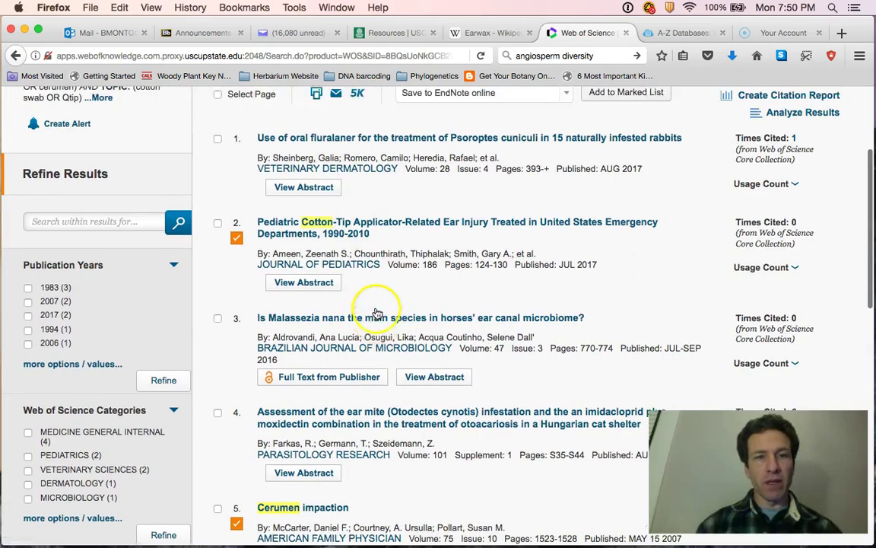
pyautogui.scroll(-3, 381, 306)
pyautogui.scroll(-2, 376, 303)
pyautogui.scroll(-2, 350, 319)
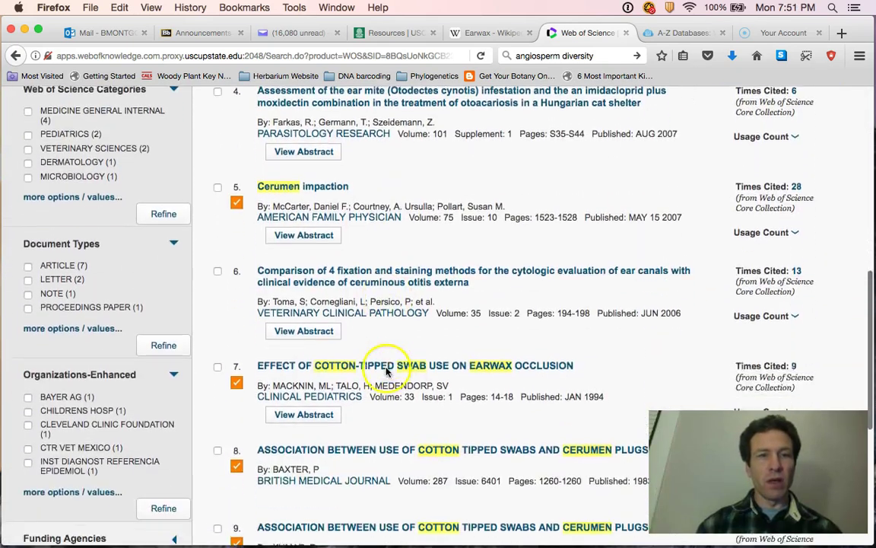
pyautogui.scroll(-1, 296, 175)
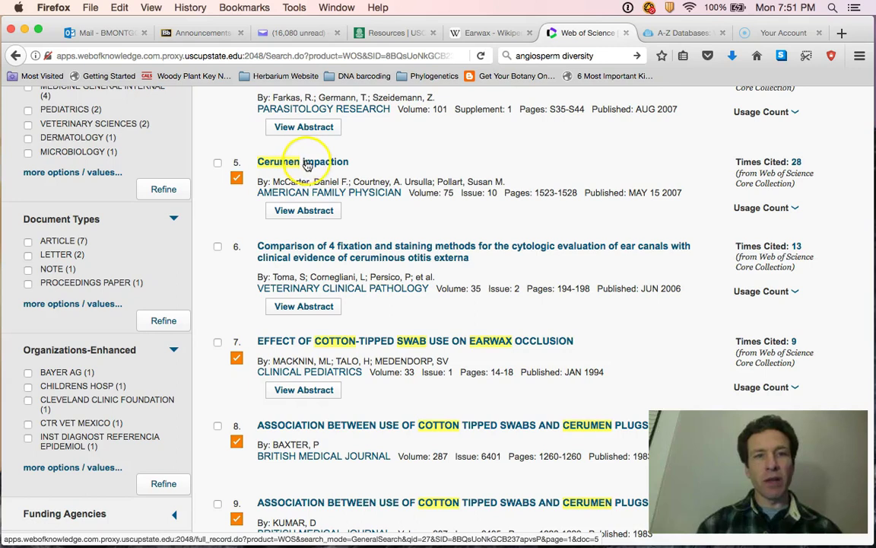
pyautogui.click(309, 214)
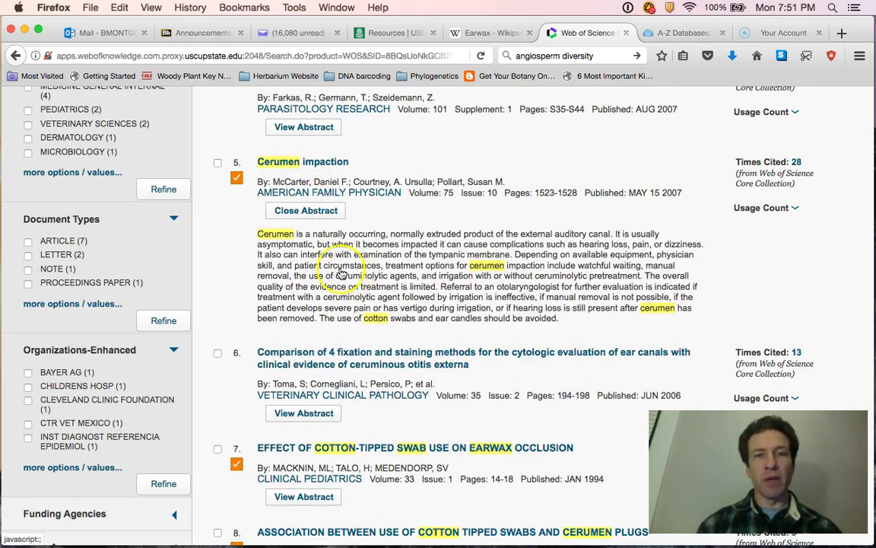
pyautogui.scroll(-2, 341, 273)
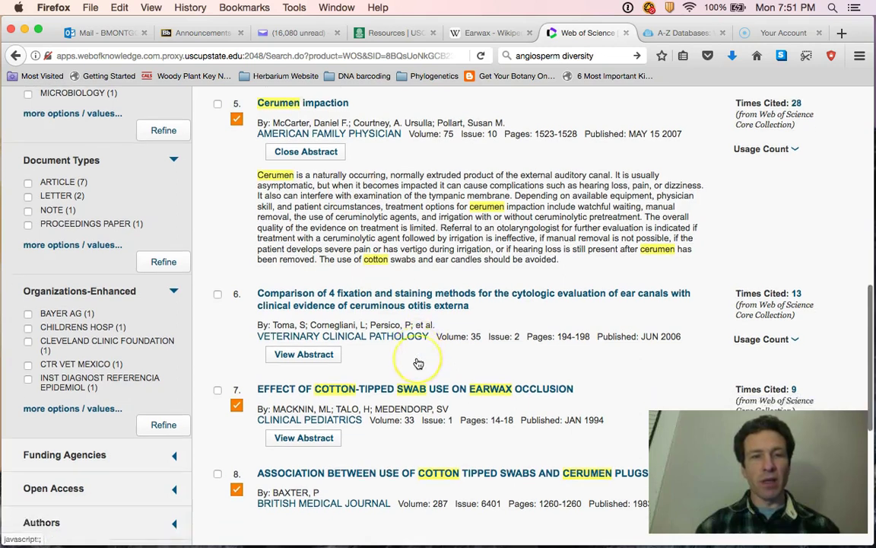
# Expand the abstract of result 7, the 1994 cotton-tipped swab earwax article, and read to the list's end.
pyautogui.scroll(-5, 417, 363)
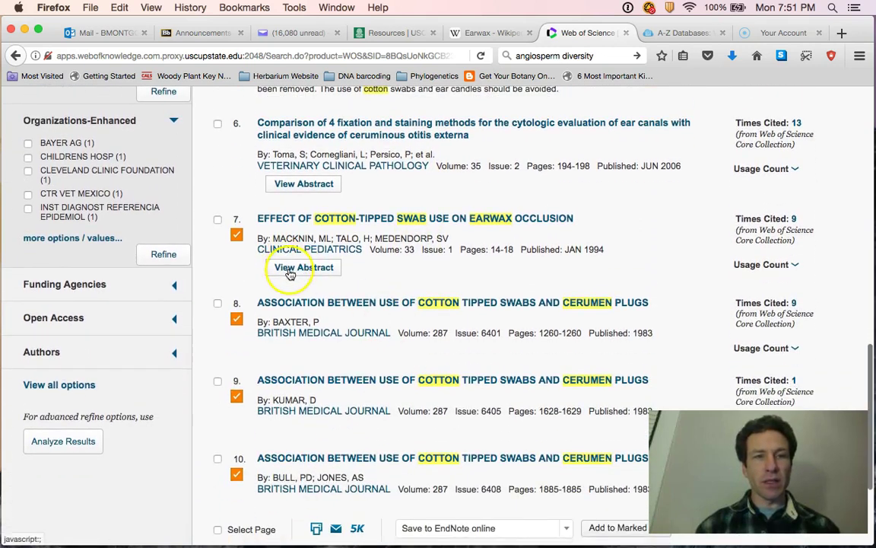
pyautogui.click(295, 268)
pyautogui.scroll(-1, 383, 325)
pyautogui.scroll(-2, 383, 325)
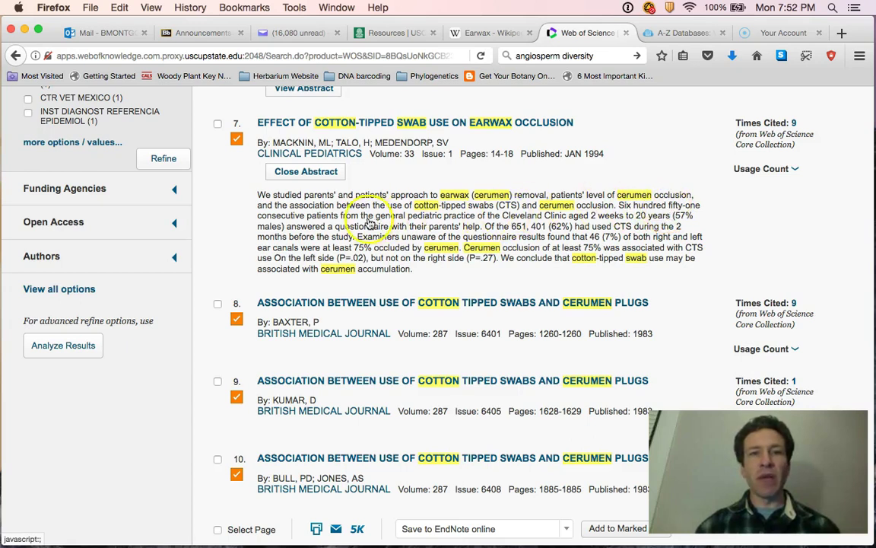
pyautogui.scroll(-1, 438, 216)
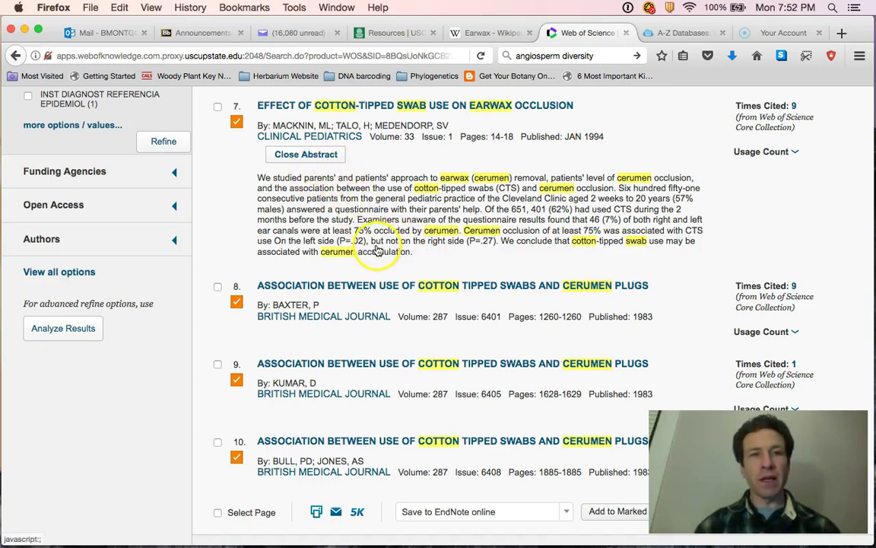
pyautogui.scroll(-1, 291, 278)
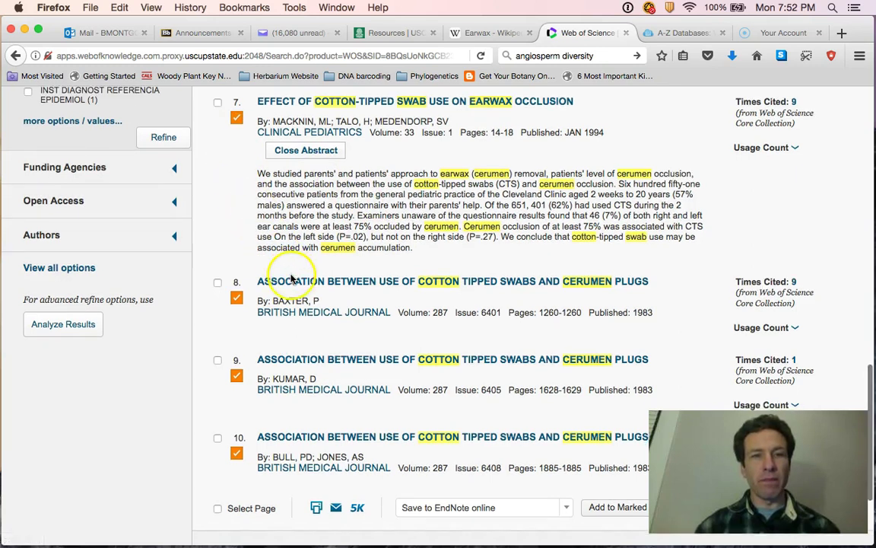
pyautogui.scroll(-3, 289, 259)
pyautogui.scroll(-1, 497, 315)
pyautogui.scroll(-2, 496, 305)
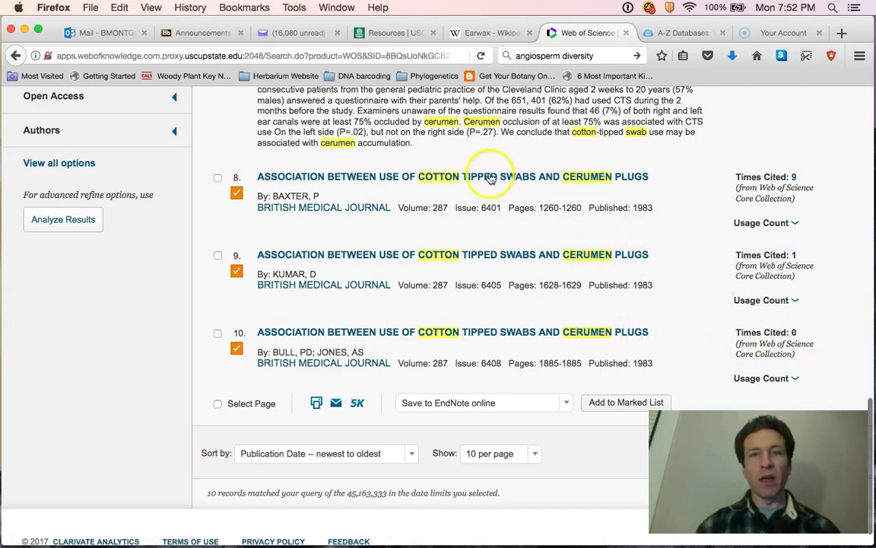
pyautogui.click(351, 176)
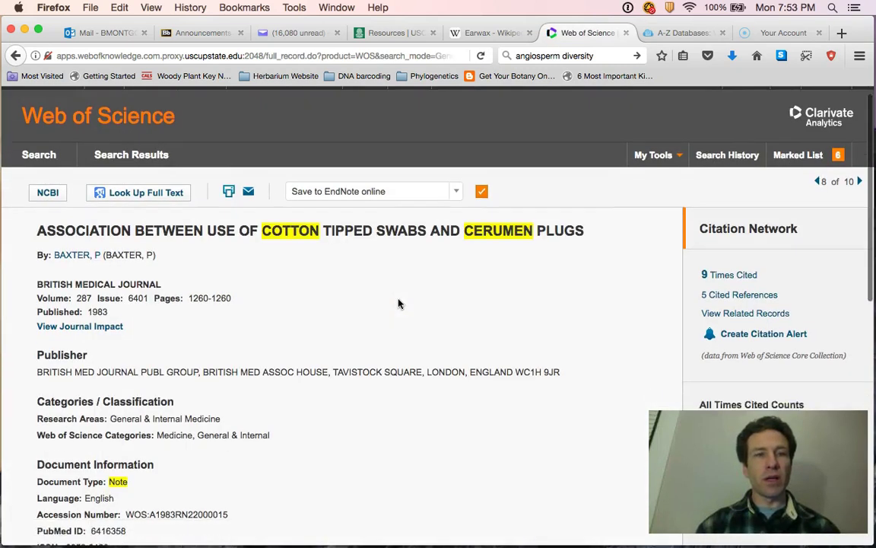
pyautogui.scroll(-5, 398, 304)
pyautogui.click(385, 431)
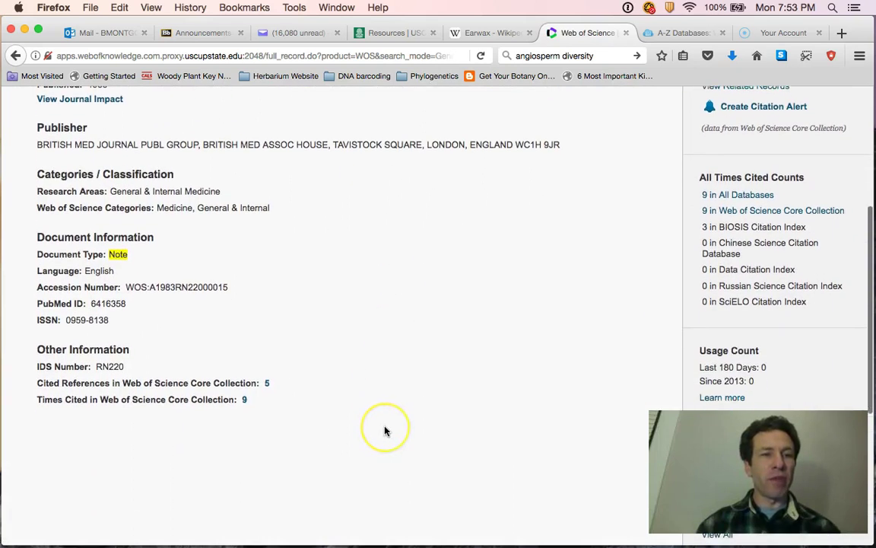
pyautogui.scroll(3, 385, 430)
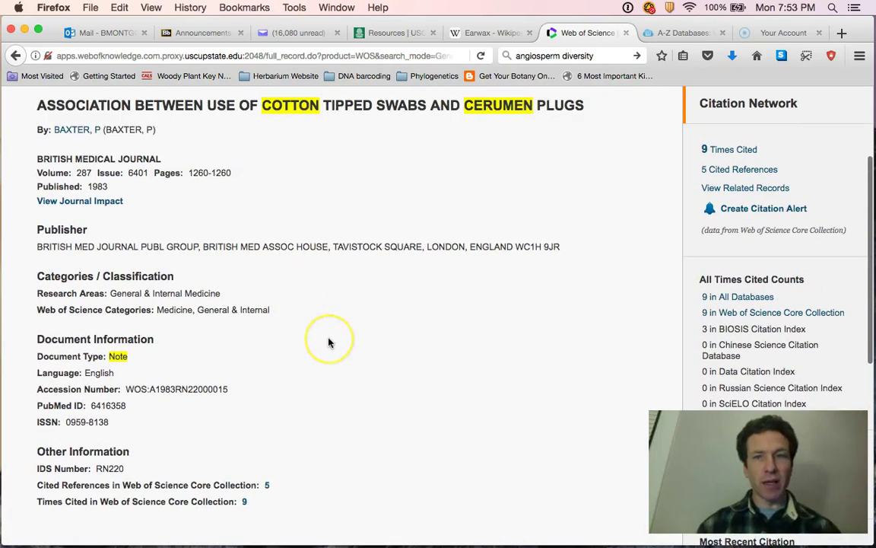
pyautogui.scroll(4, 329, 342)
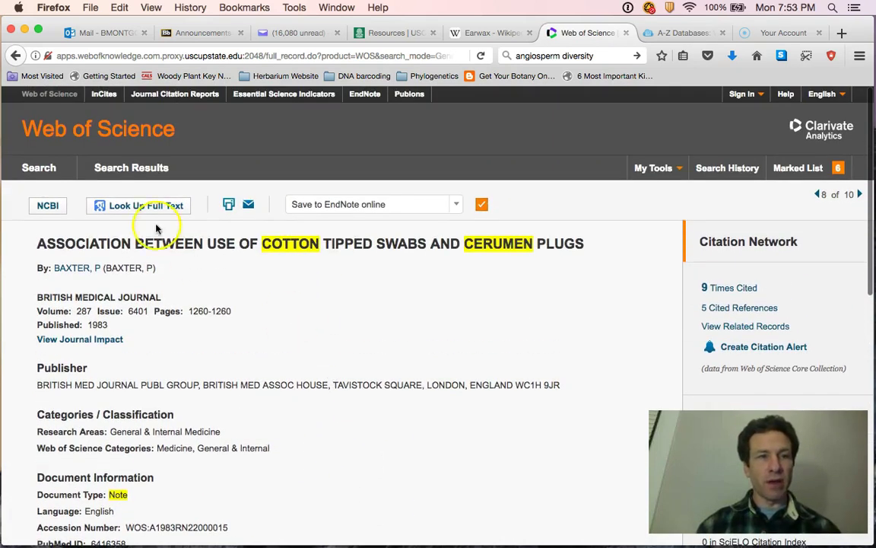
pyautogui.click(17, 55)
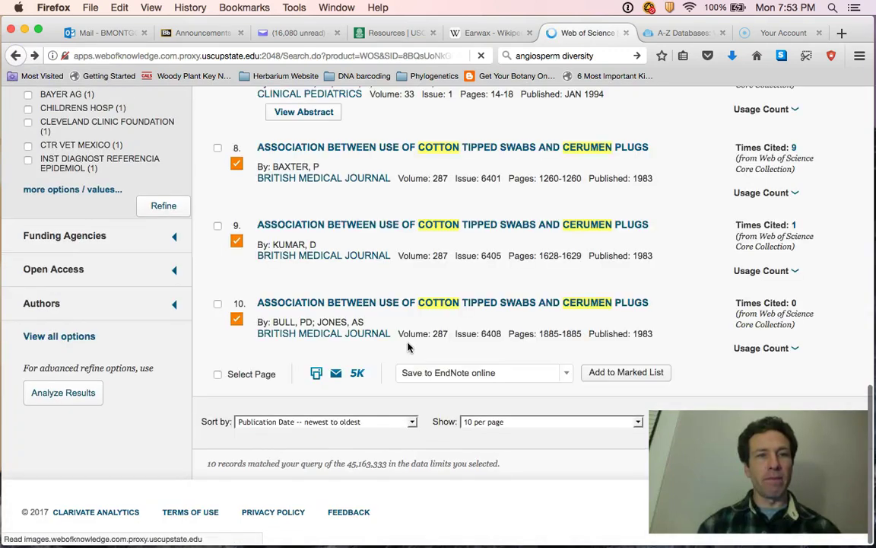
# Re-expand the 1994 Macknin swab article's abstract and open its full record page.
pyautogui.scroll(3, 377, 225)
pyautogui.scroll(3, 358, 225)
pyautogui.scroll(1, 358, 225)
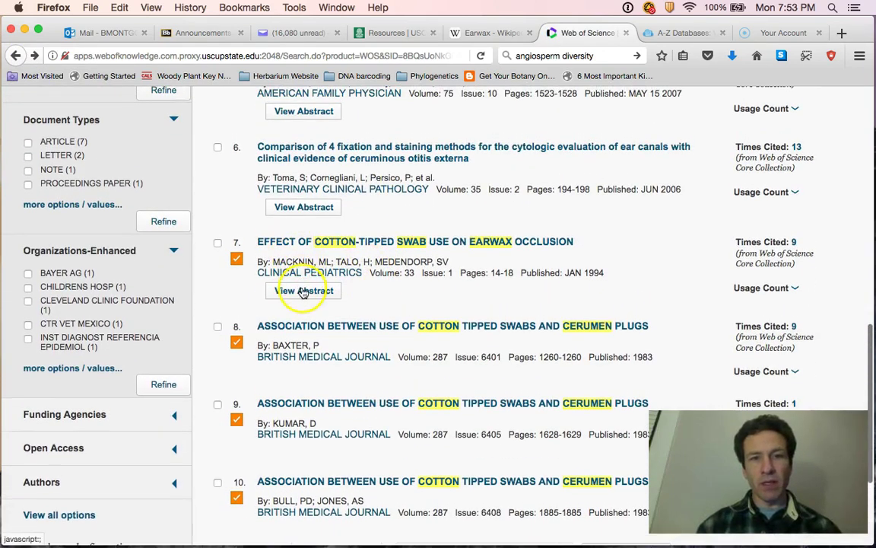
pyautogui.click(304, 292)
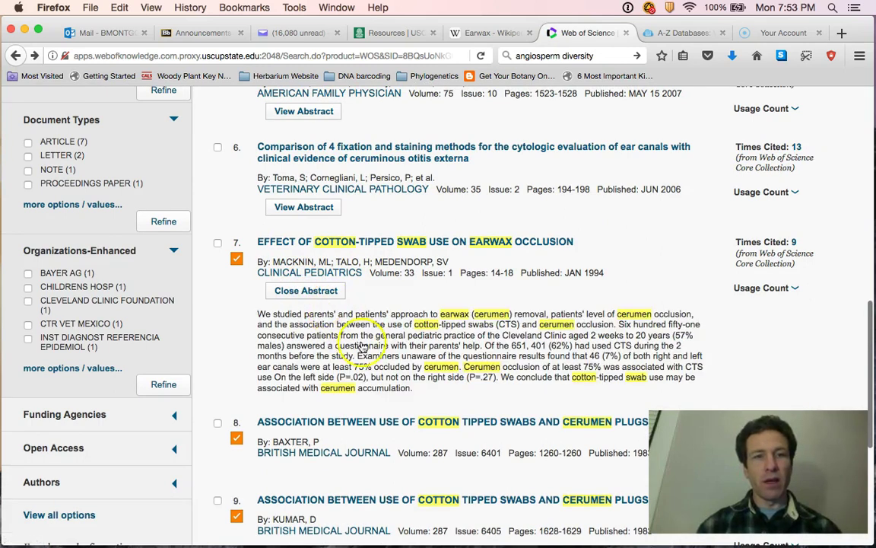
pyautogui.scroll(-2, 362, 342)
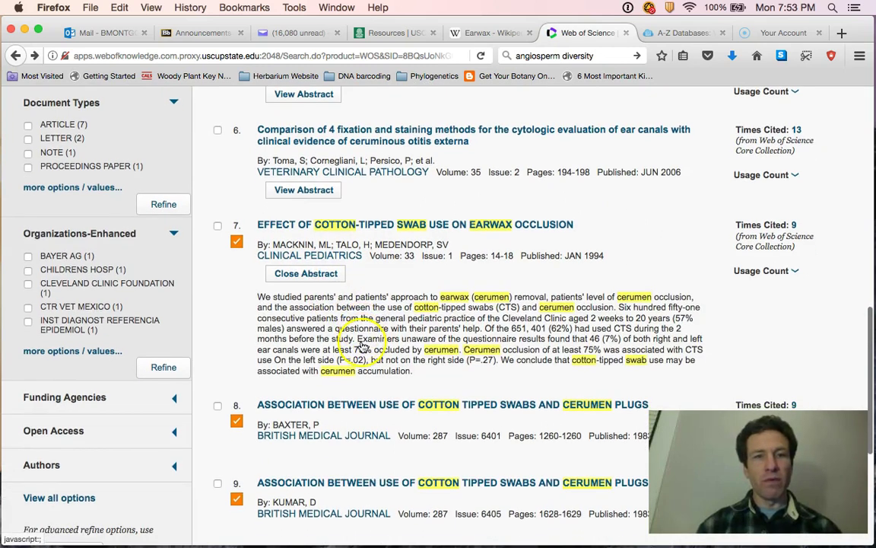
pyautogui.click(372, 229)
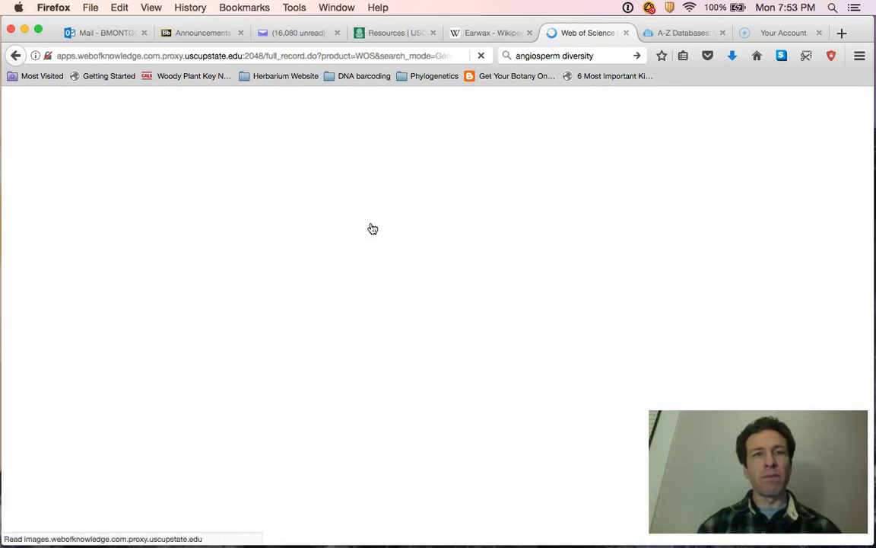
pyautogui.scroll(-2, 362, 366)
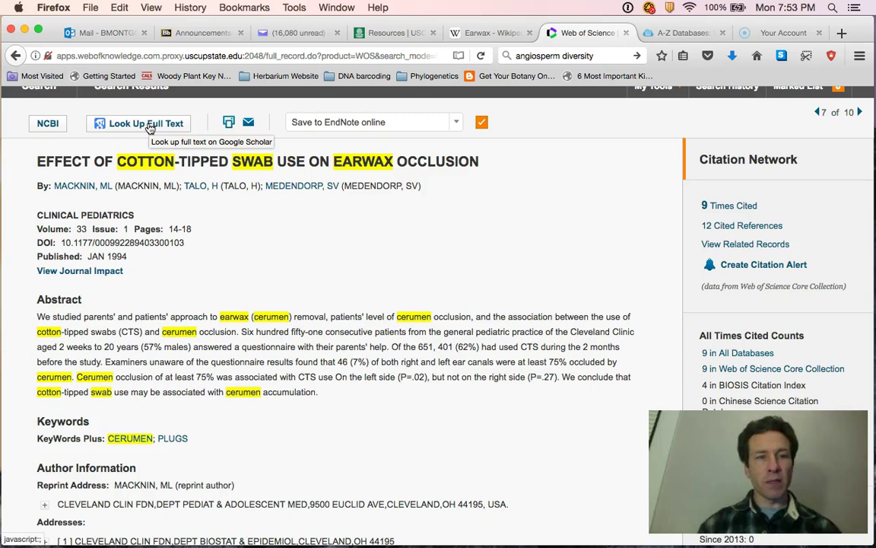
# Look up the article's full text via Google Scholar and follow it to the Clinical Pediatrics page.
pyautogui.click(150, 124)
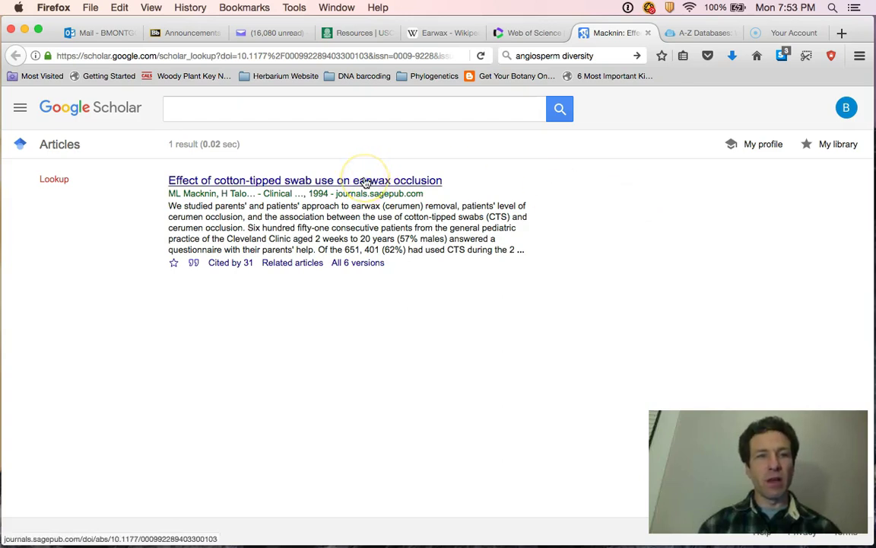
pyautogui.click(365, 182)
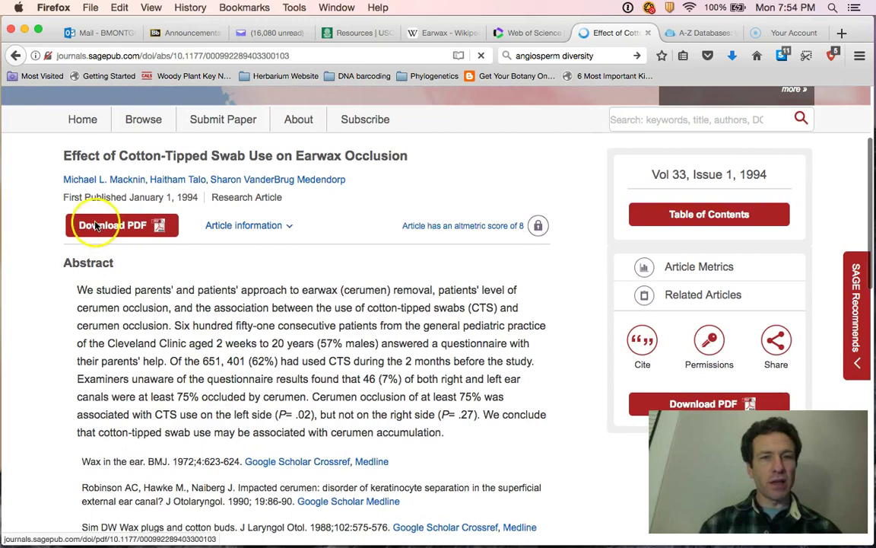
# Request the article's PDF on SAGE Journals, then review the abstract page back up to the title.
pyautogui.click(105, 232)
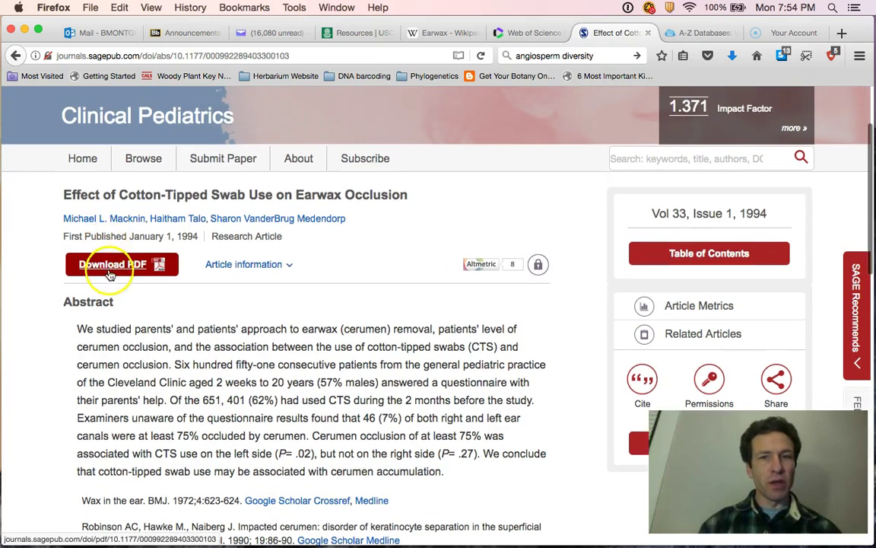
pyautogui.click(117, 265)
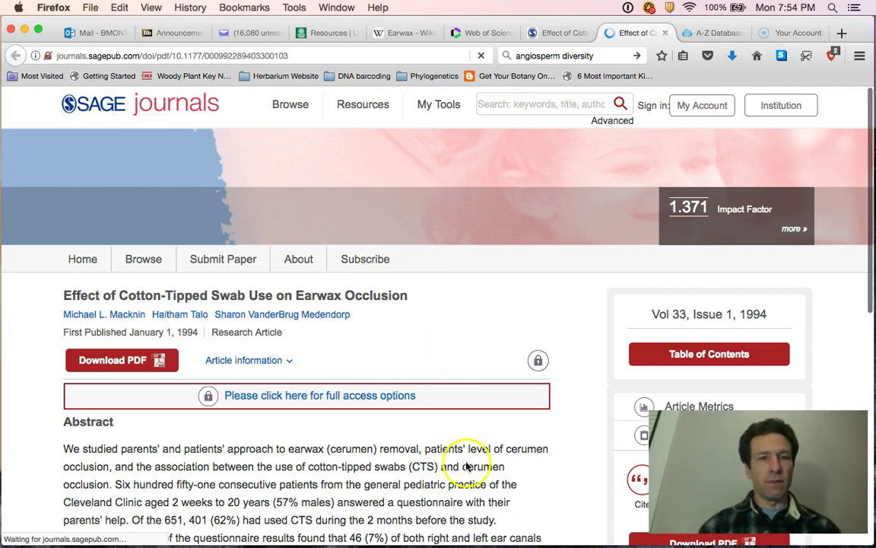
pyautogui.scroll(-2, 467, 464)
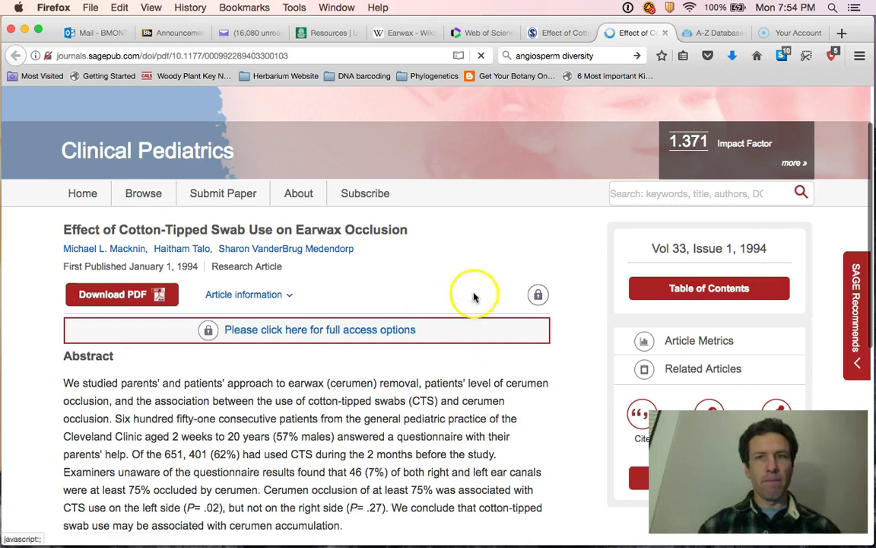
pyautogui.scroll(-2, 448, 262)
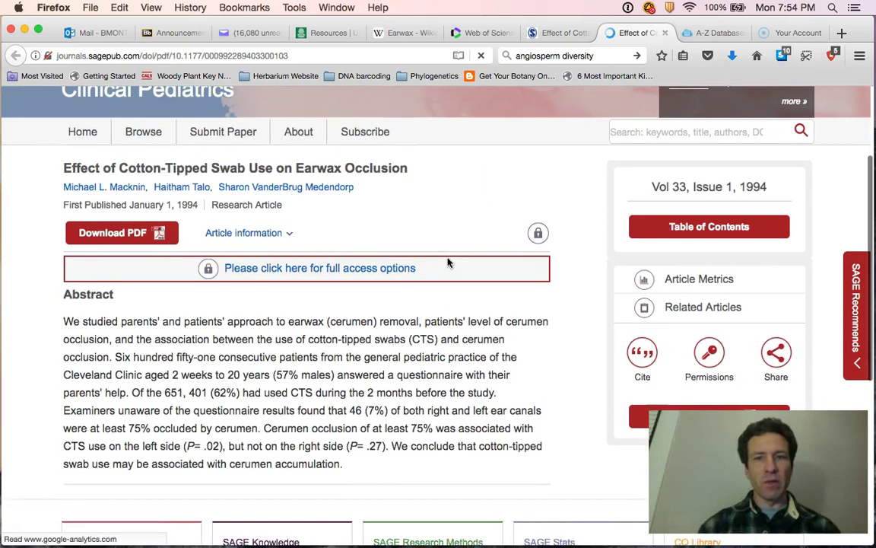
pyautogui.scroll(-3, 448, 262)
pyautogui.scroll(-1, 448, 263)
pyautogui.scroll(-1, 448, 263)
pyautogui.scroll(-2, 448, 262)
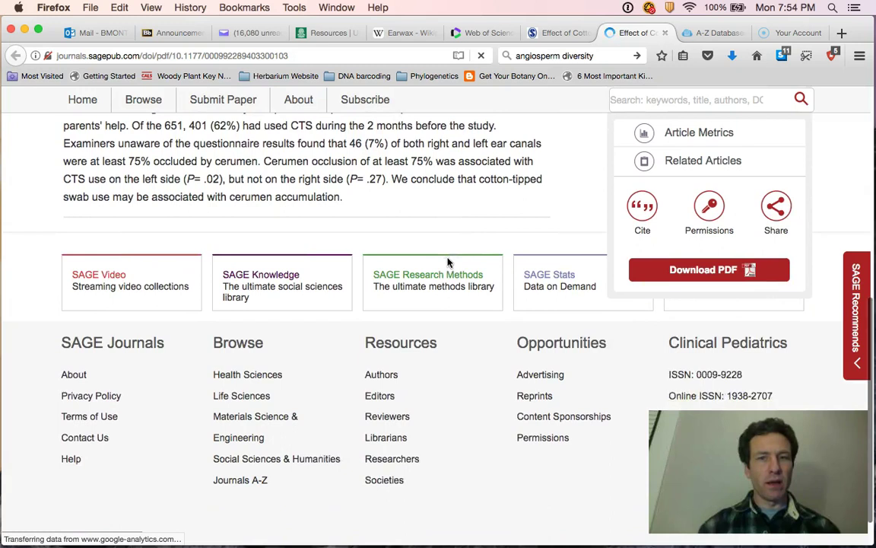
pyautogui.scroll(3, 448, 262)
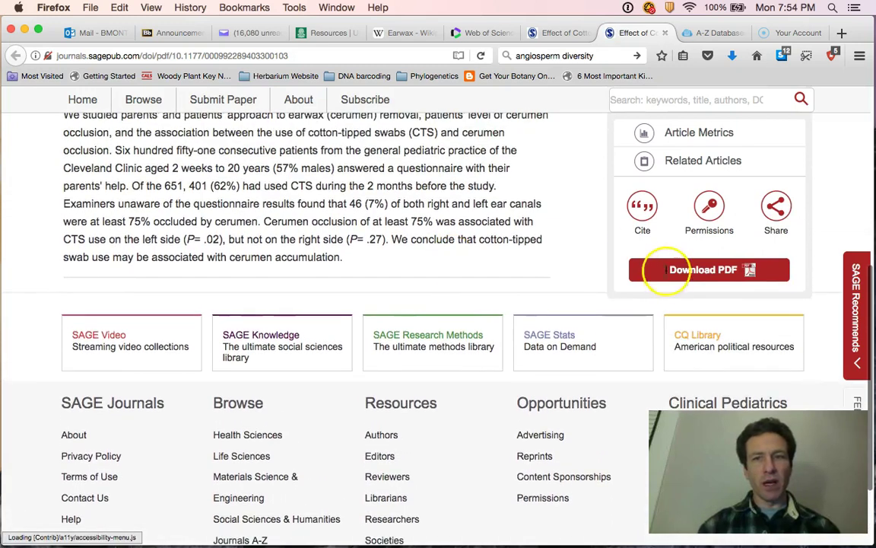
pyautogui.scroll(6, 470, 220)
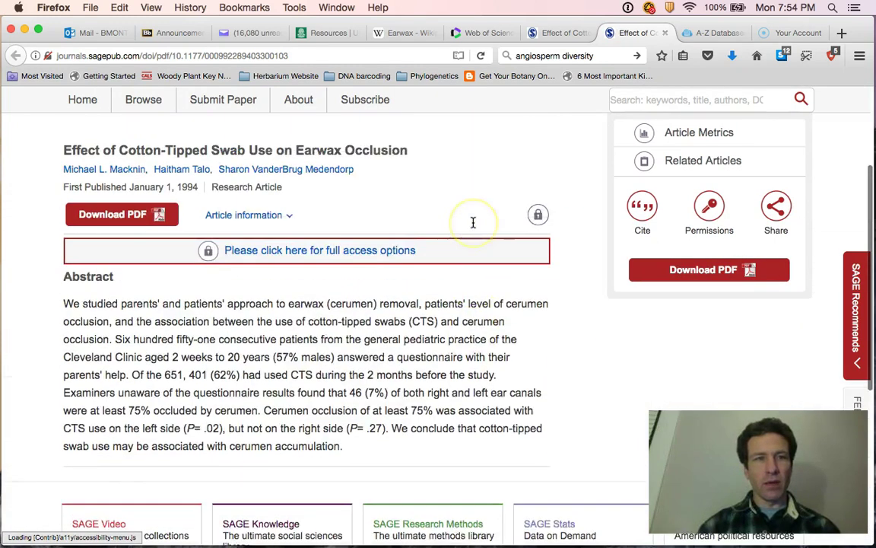
pyautogui.scroll(1, 469, 220)
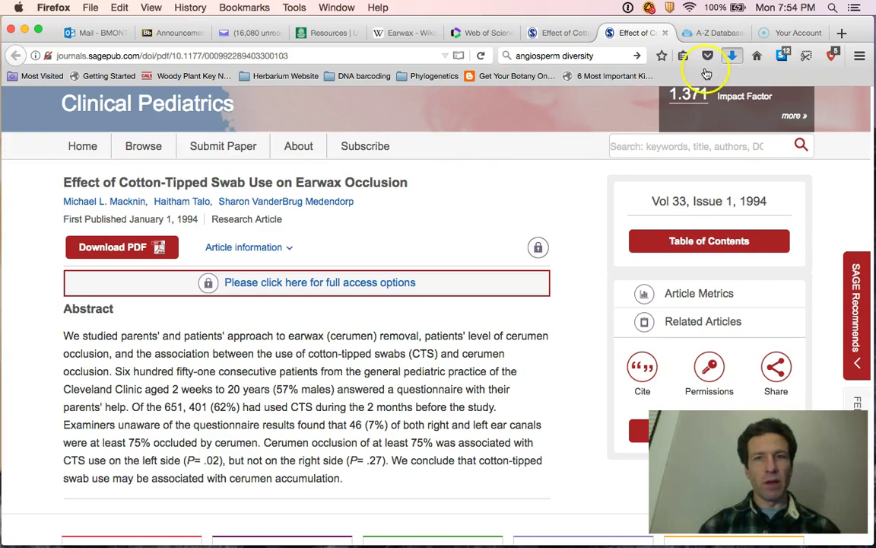
# Check Firefox's recent downloads, retry Download PDF, and show the article's publication information.
pyautogui.click(734, 56)
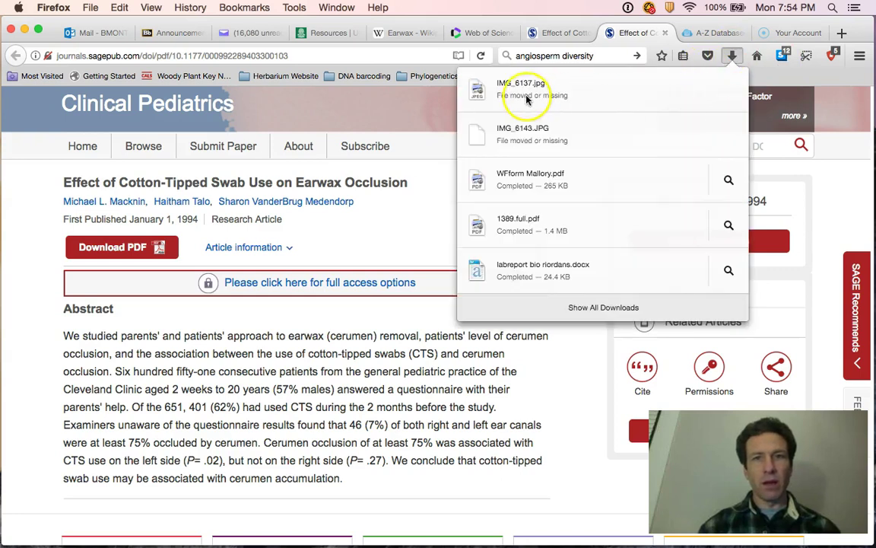
pyautogui.click(405, 226)
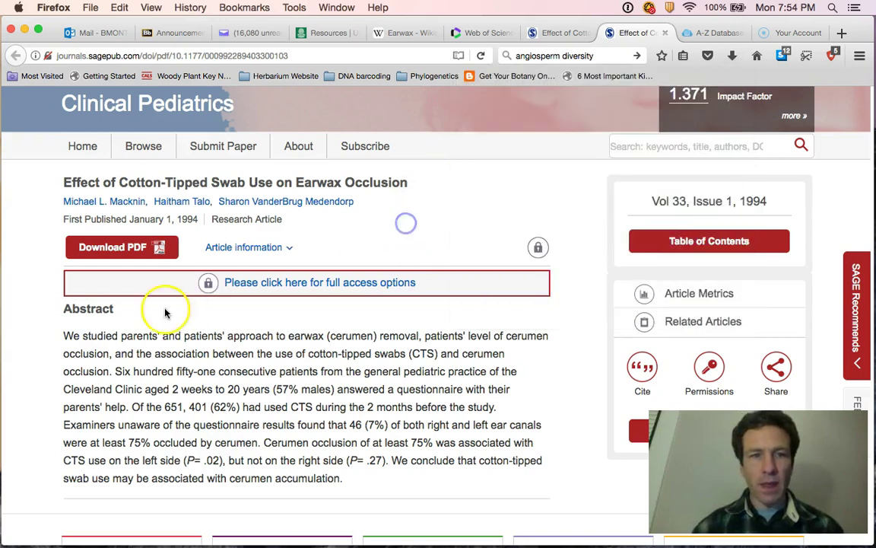
pyautogui.click(123, 247)
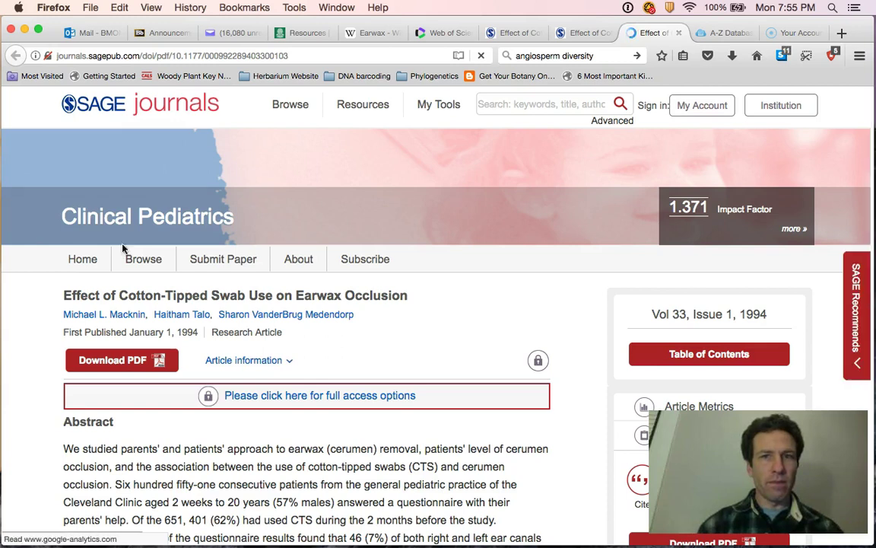
pyautogui.click(265, 363)
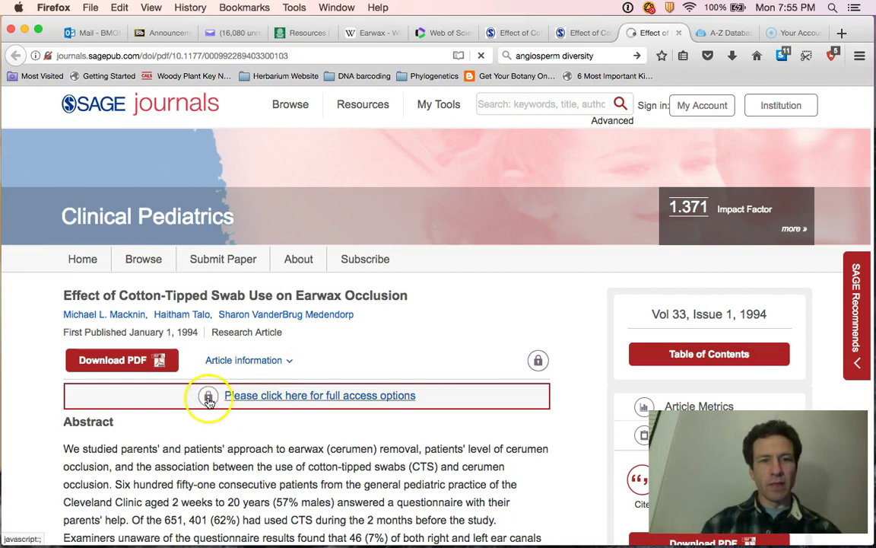
# Expand and review the sign-in, institutional and purchase access options, then select the article title.
pyautogui.click(296, 396)
pyautogui.click(295, 396)
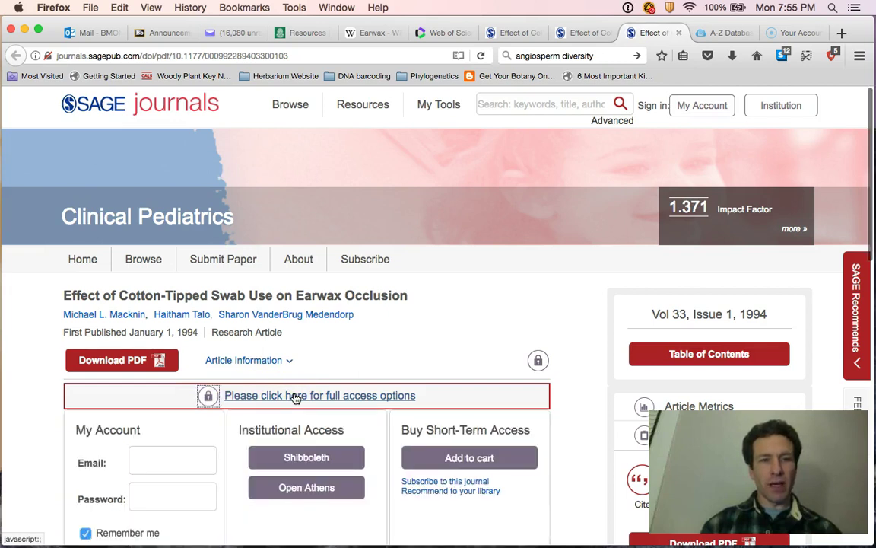
pyautogui.scroll(-3, 295, 397)
pyautogui.scroll(-2, 296, 396)
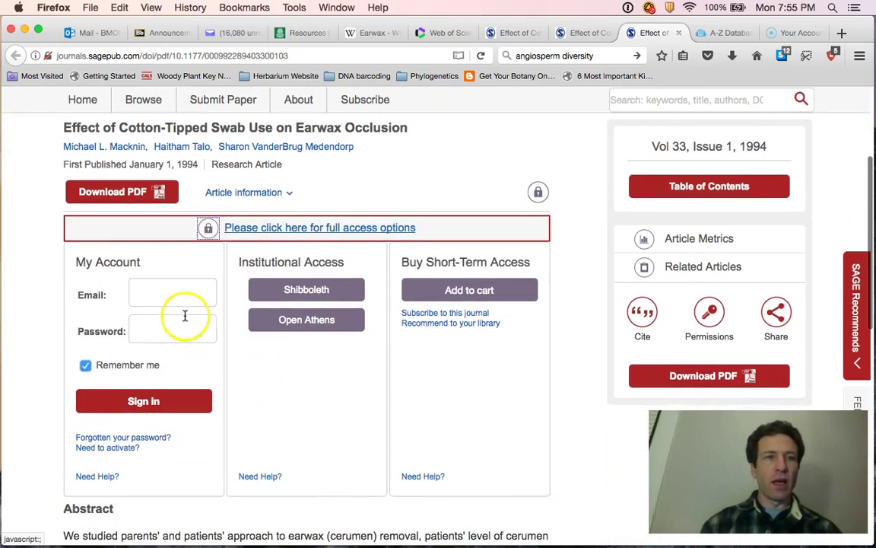
pyautogui.scroll(-4, 336, 469)
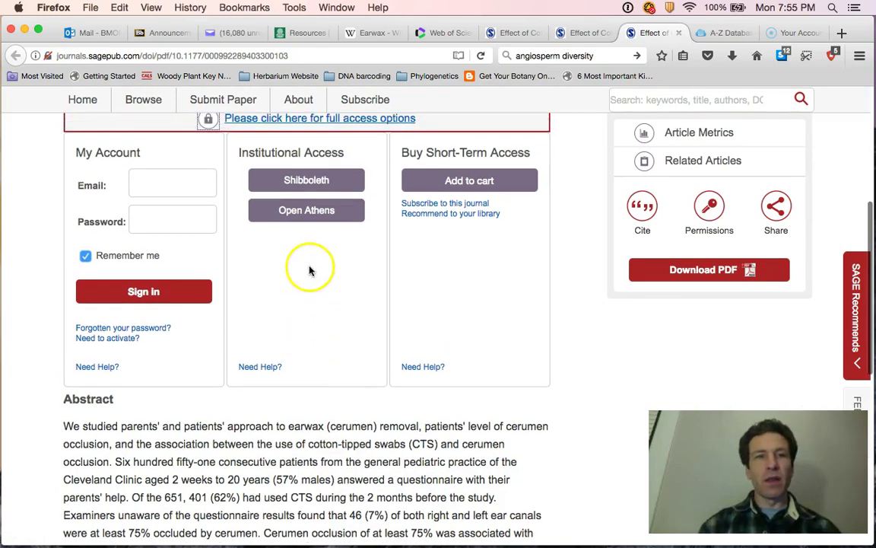
pyautogui.scroll(3, 304, 266)
pyautogui.scroll(3, 325, 238)
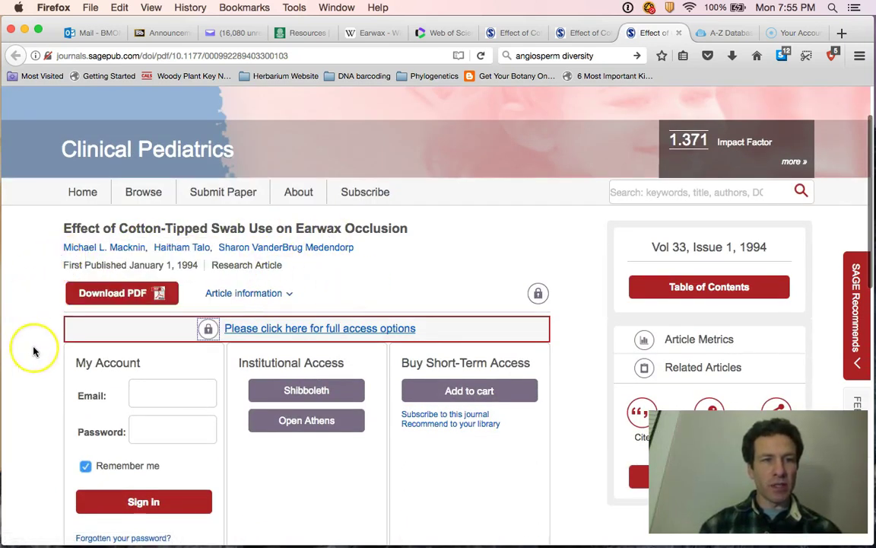
pyautogui.scroll(-9, 34, 351)
pyautogui.scroll(10, 33, 351)
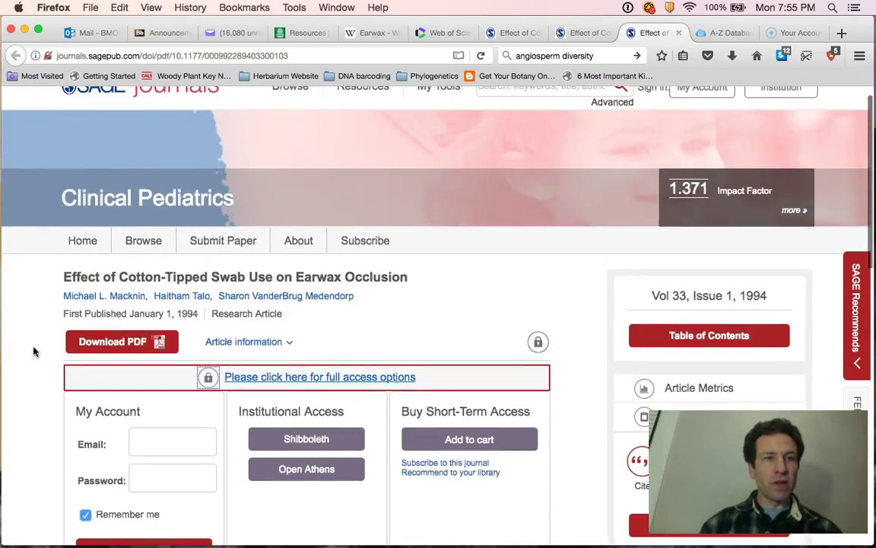
pyautogui.moveTo(411, 289)
pyautogui.mouseDown()
pyautogui.moveTo(63, 296)
pyautogui.moveTo(65, 285)
pyautogui.mouseUp()
pyautogui.press('super+c')
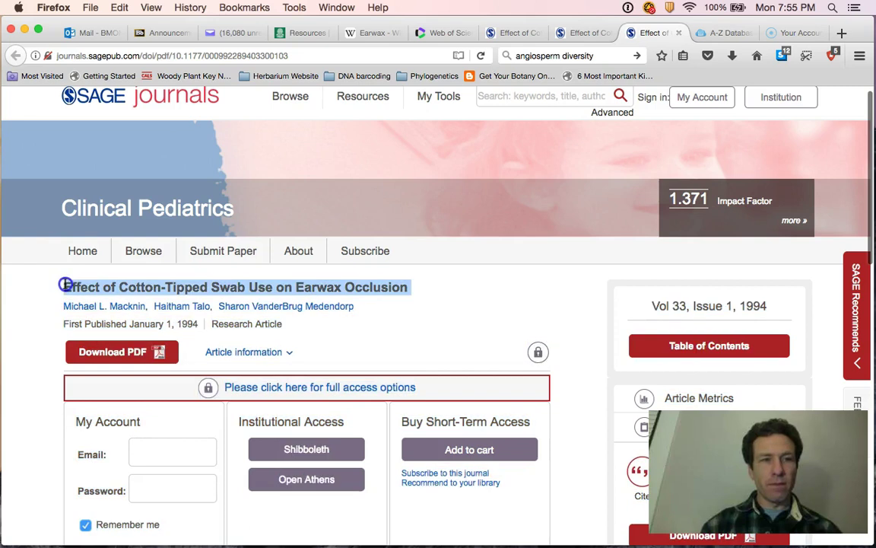
# Search Google for the copied article title plus '.pdf' and browse the roughly 185 results.
pyautogui.click(754, 34)
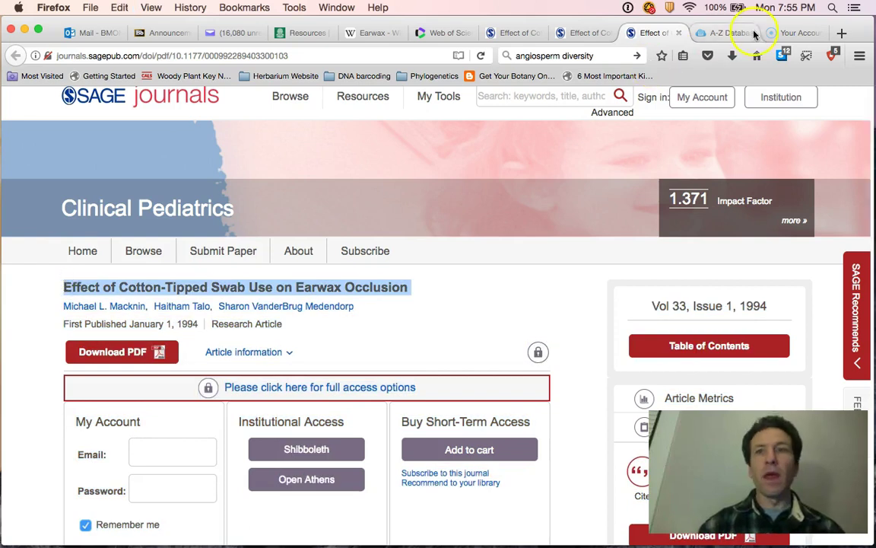
pyautogui.click(714, 34)
pyautogui.click(217, 54)
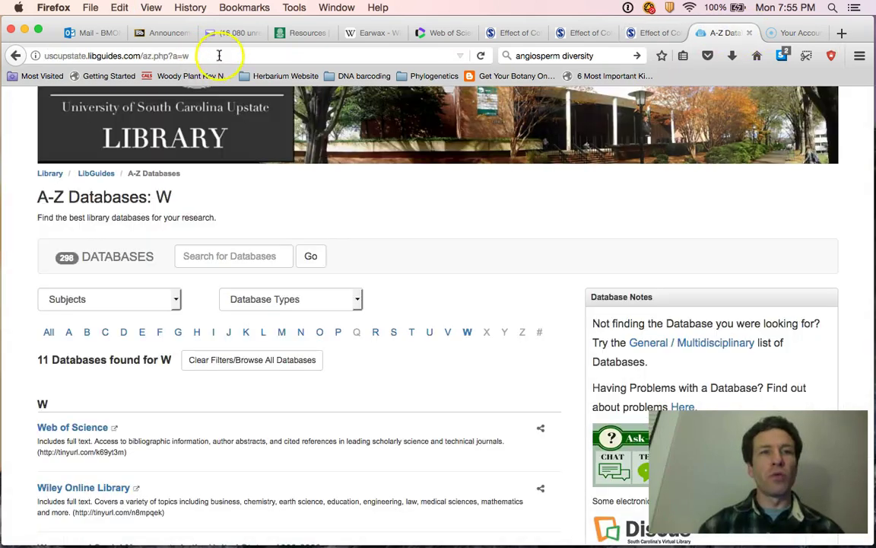
pyautogui.press('super+v')
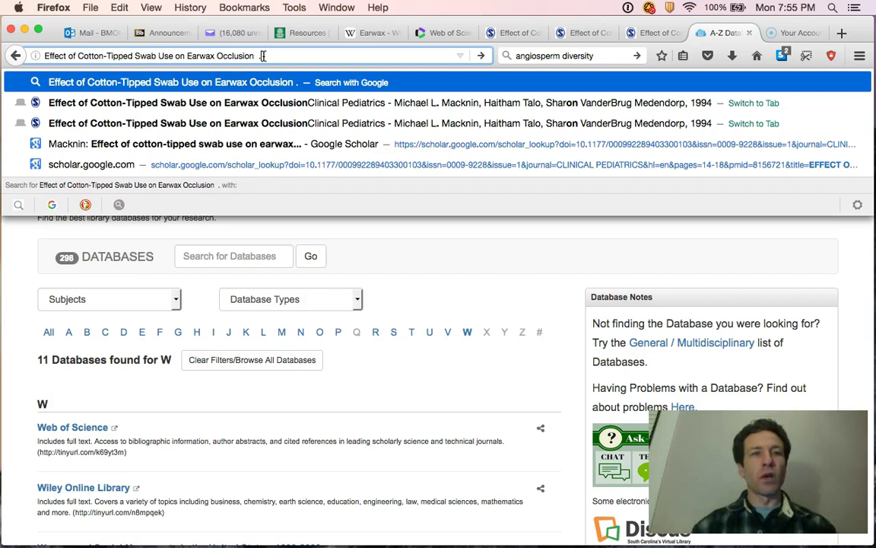
pyautogui.write('pdf')
pyautogui.press('Return')
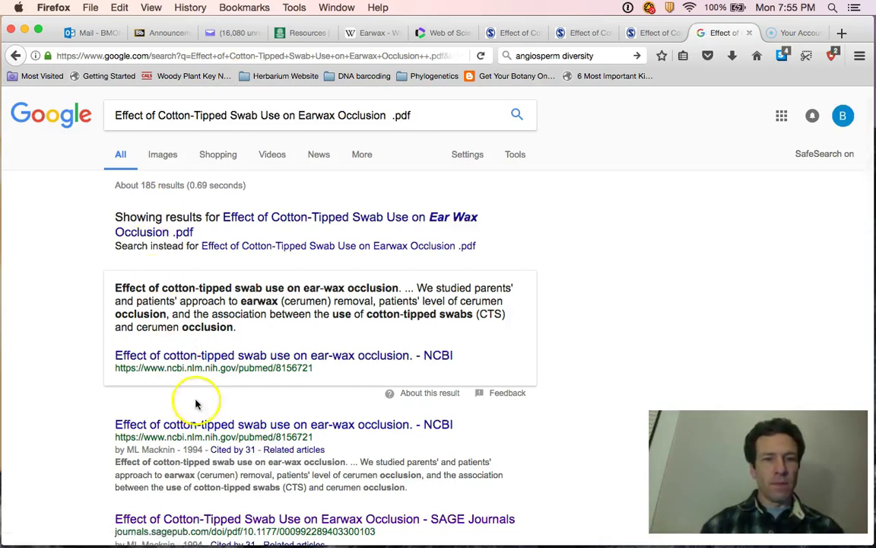
pyautogui.scroll(-3, 346, 470)
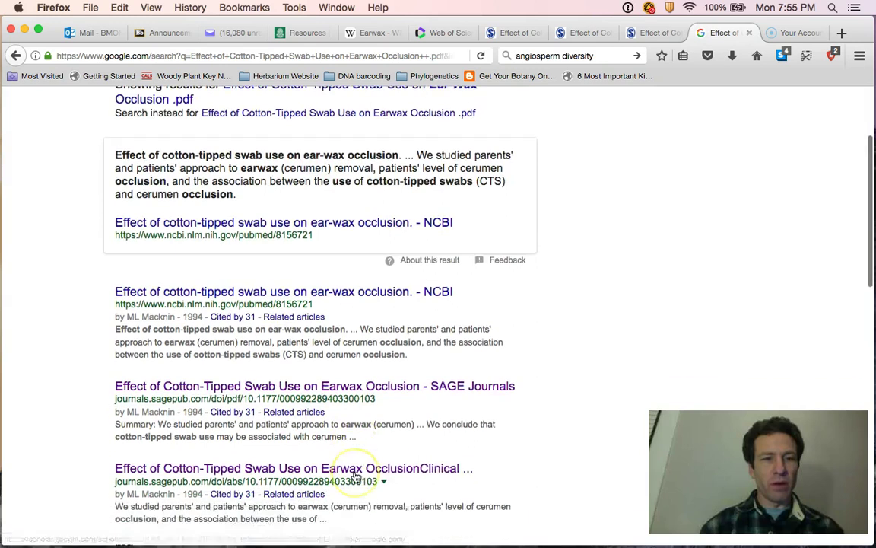
pyautogui.scroll(-3, 355, 476)
pyautogui.scroll(-2, 356, 476)
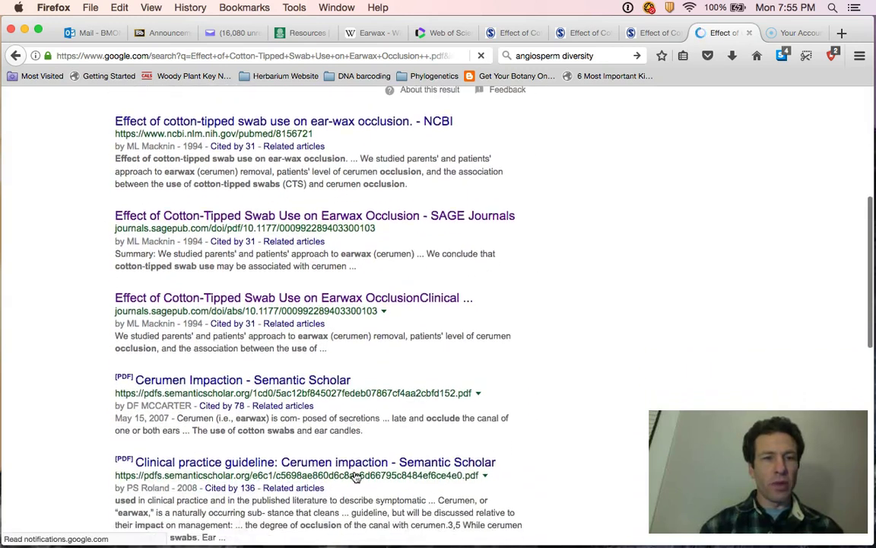
pyautogui.scroll(-1, 355, 477)
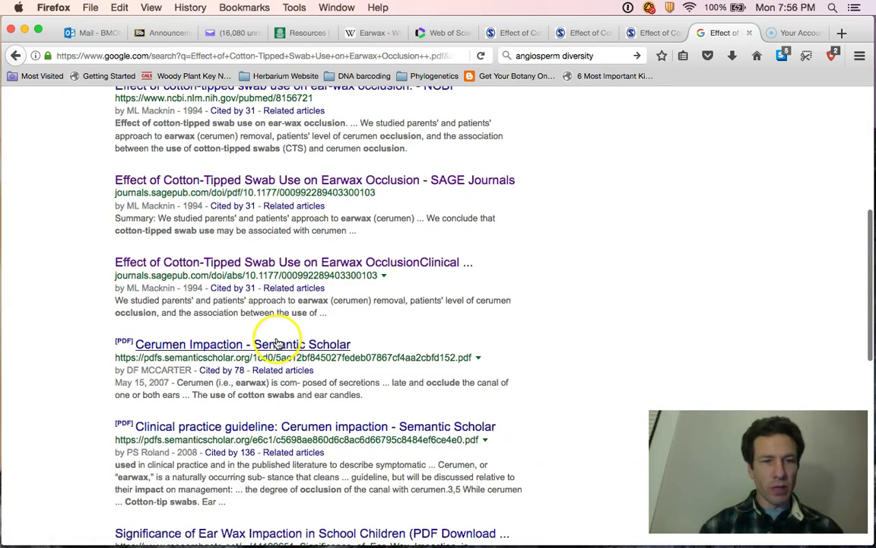
pyautogui.scroll(-1, 305, 395)
pyautogui.scroll(-1, 306, 395)
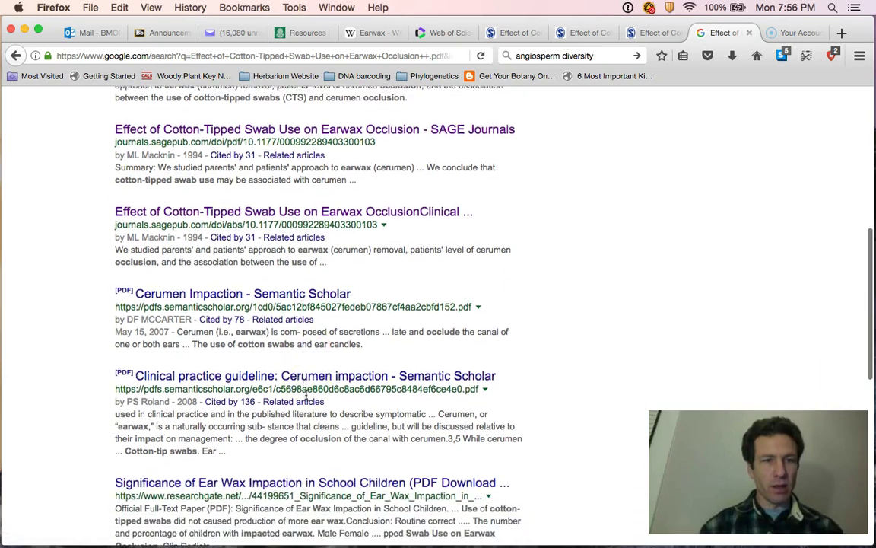
pyautogui.scroll(-1, 306, 395)
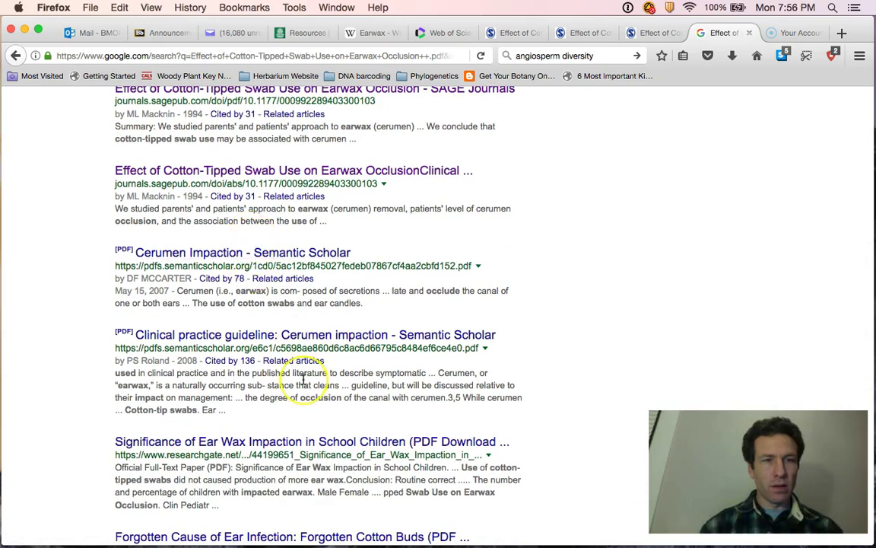
pyautogui.scroll(-2, 298, 374)
pyautogui.scroll(-1, 303, 378)
pyautogui.scroll(3, 303, 378)
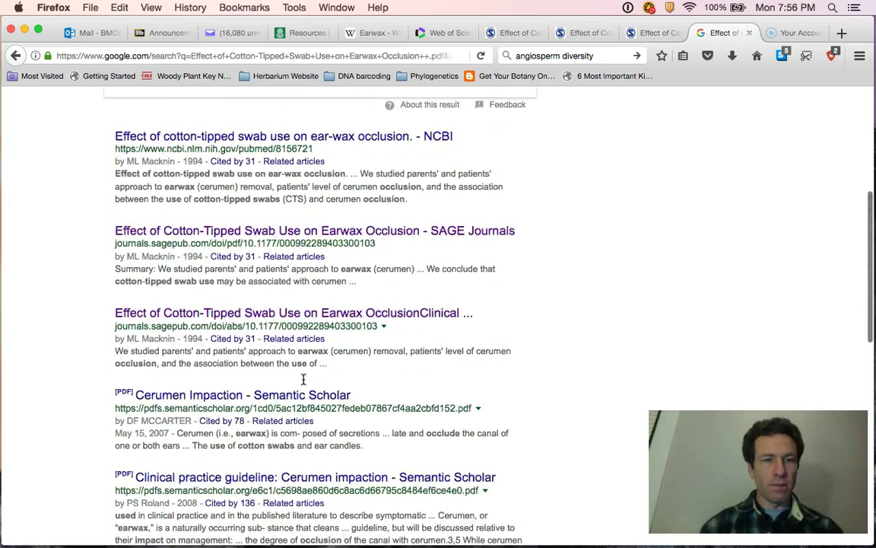
pyautogui.scroll(2, 303, 376)
pyautogui.scroll(1, 302, 372)
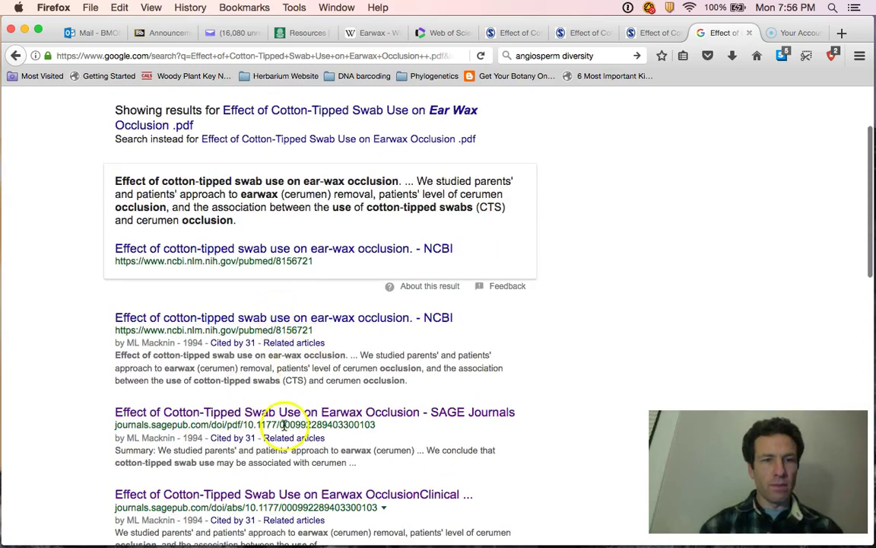
pyautogui.scroll(3, 268, 330)
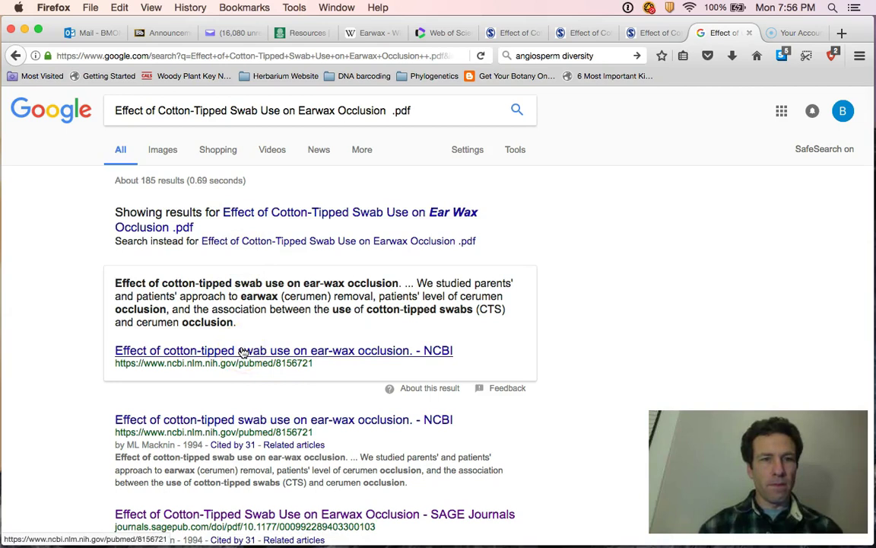
# Open the earwax article's PubMed record and SAGE full-text page, then return to library Resources.
pyautogui.click(242, 351)
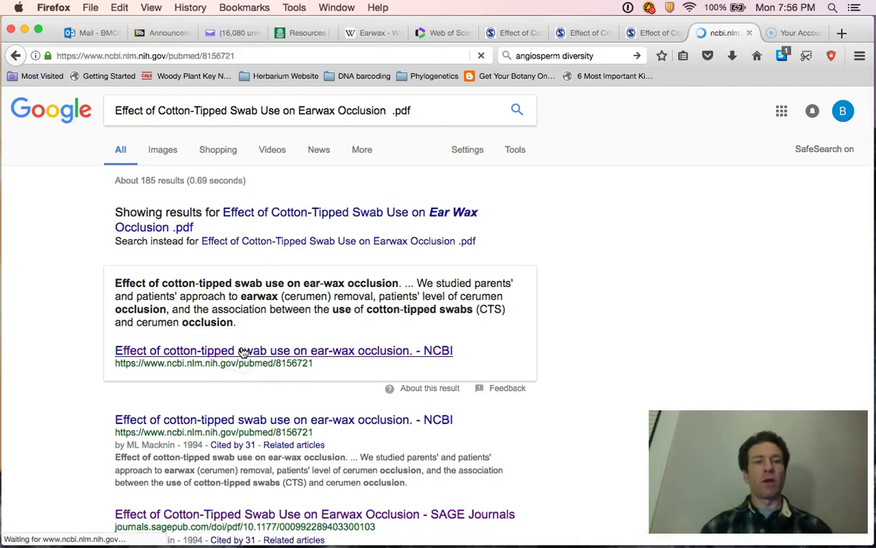
pyautogui.moveTo(303, 268); pyautogui.dragTo(296, 238)
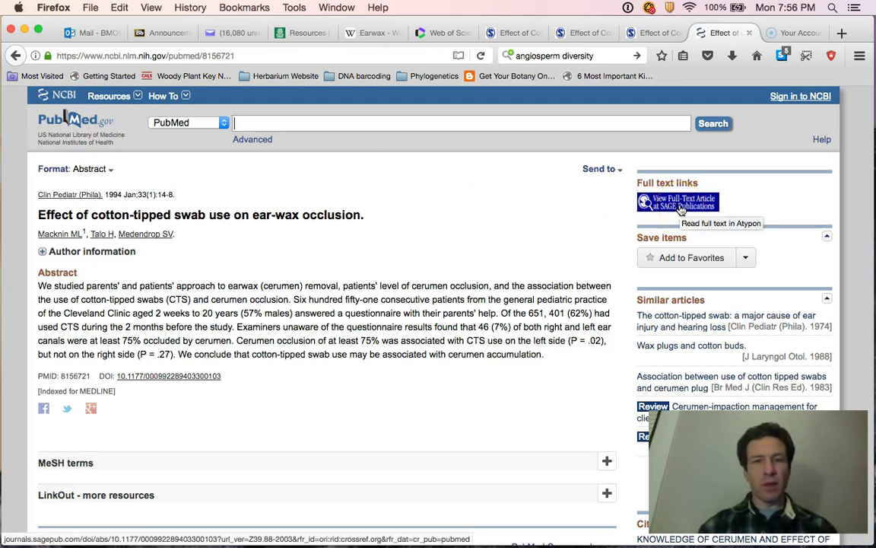
pyautogui.click(681, 211)
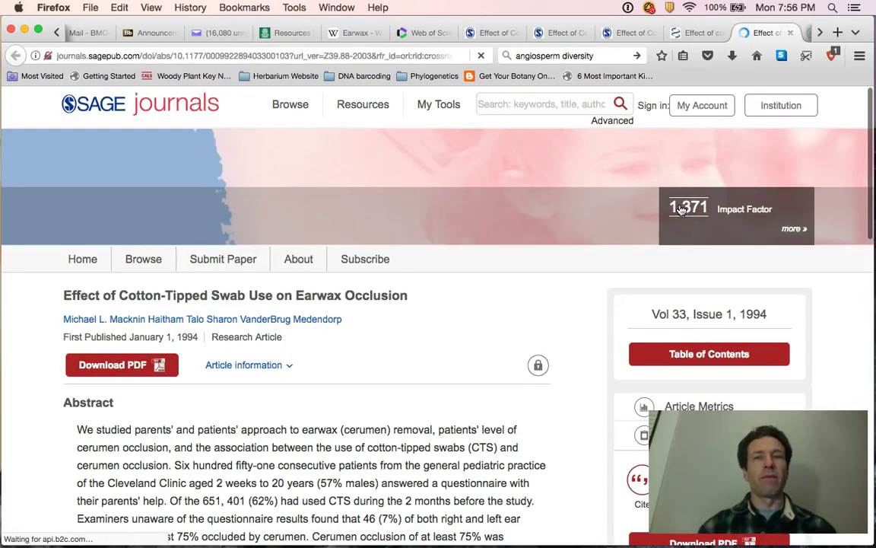
pyautogui.click(308, 319)
pyautogui.scroll(-1, 274, 395)
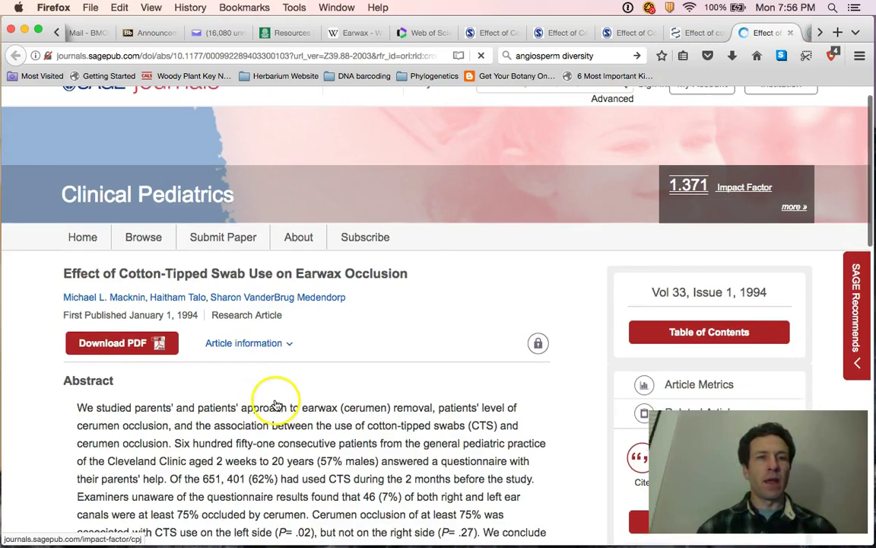
pyautogui.scroll(1, 267, 449)
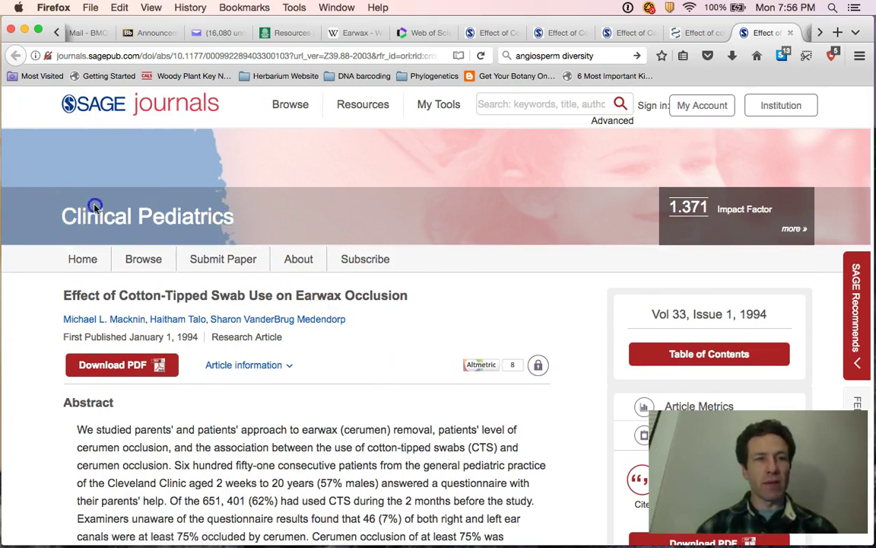
pyautogui.click(285, 33)
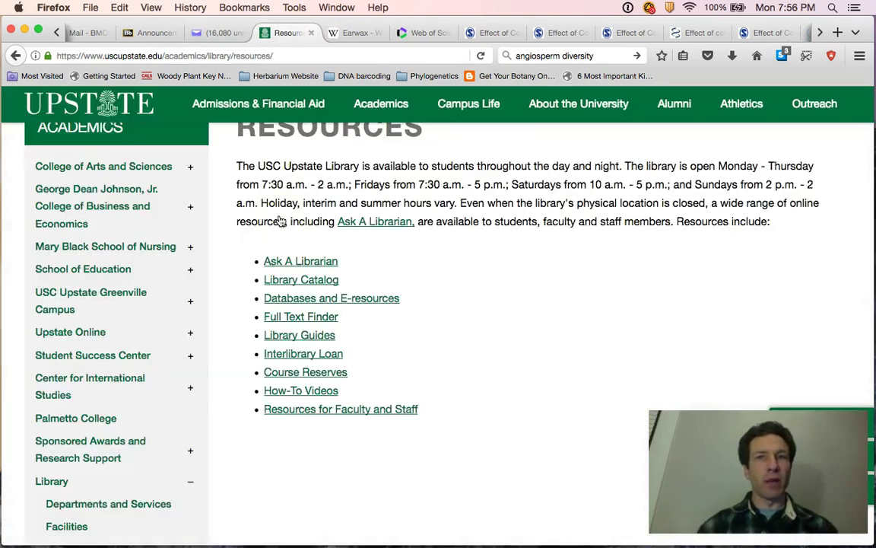
# Open the library's EBSCO Full Text Finder from the Resources page.
pyautogui.scroll(-1, 305, 459)
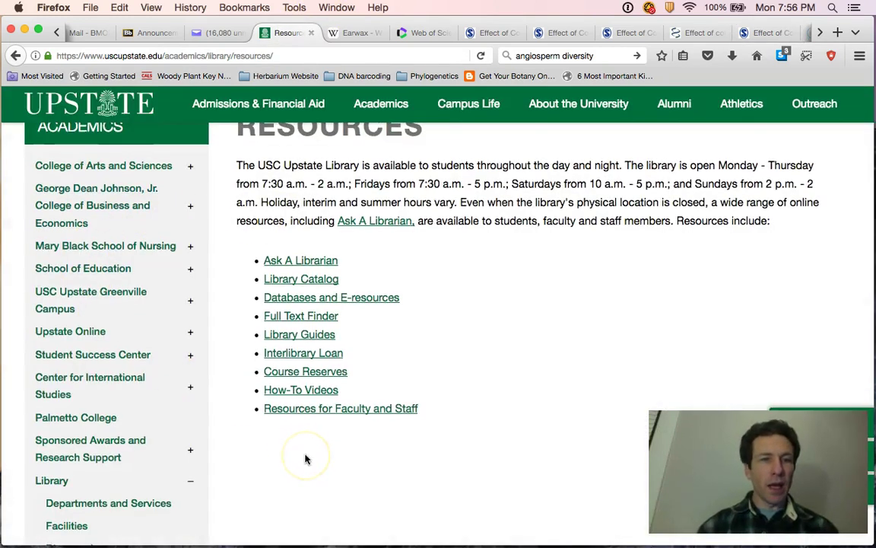
pyautogui.click(288, 315)
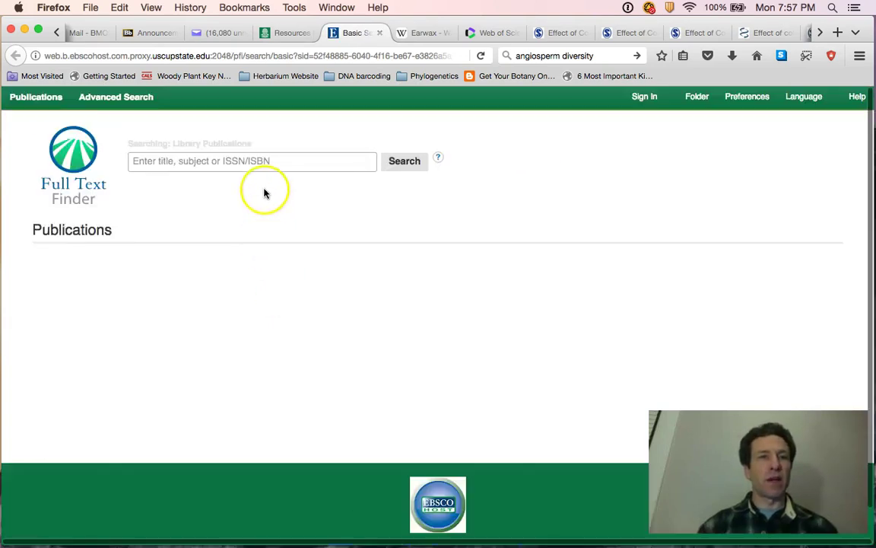
# Search Full Text Finder for the publication 'Clinical Pediatrics (Sage)' via the autocomplete suggestion.
pyautogui.click(241, 159)
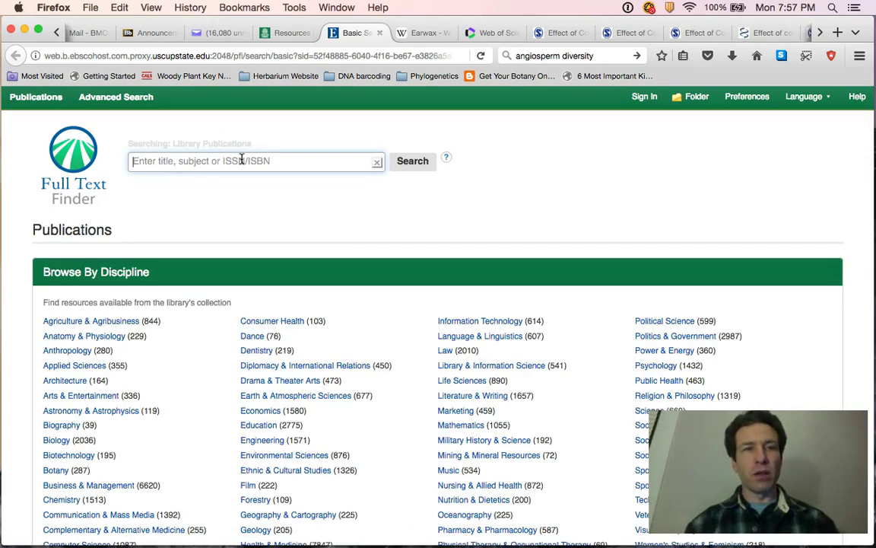
pyautogui.click(230, 159)
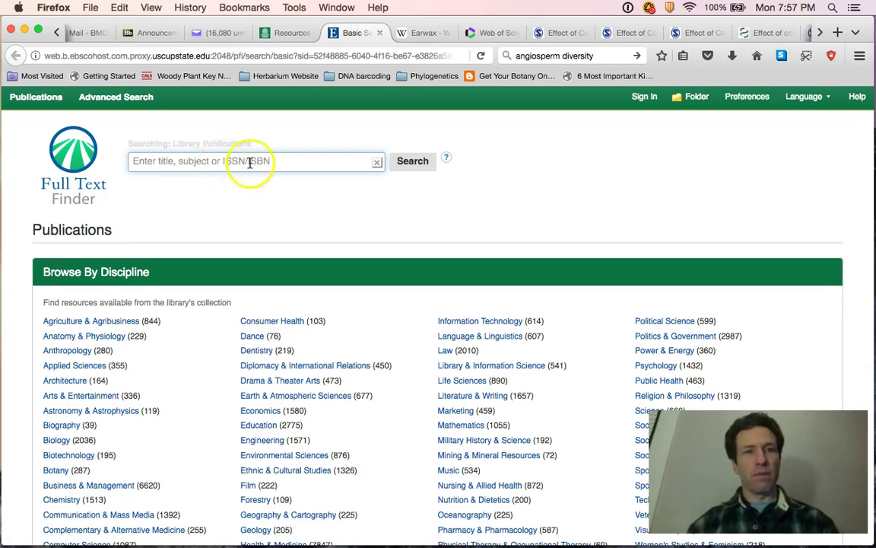
pyautogui.click(286, 163)
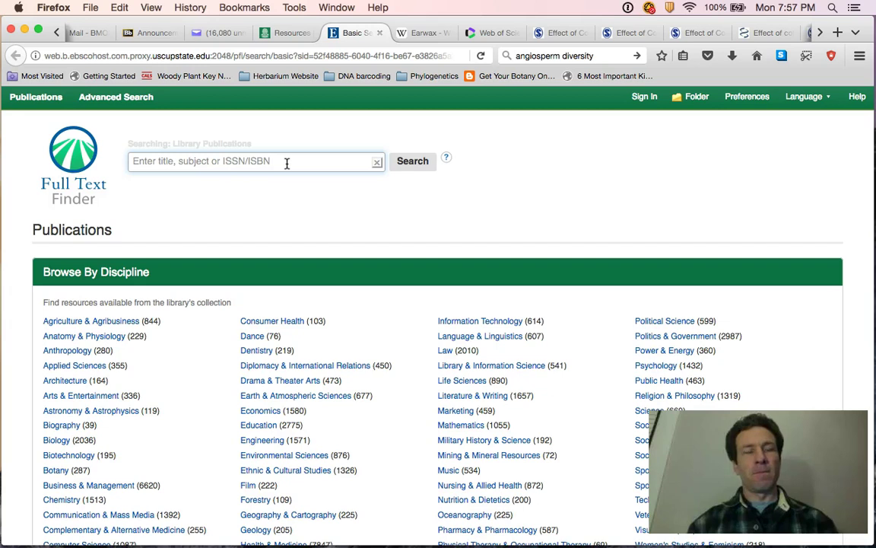
pyautogui.click(281, 161)
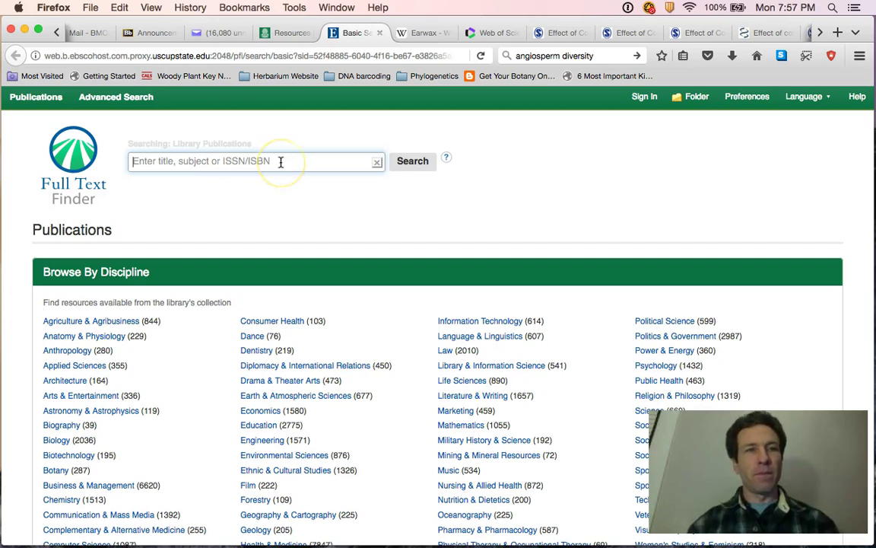
pyautogui.write('clin')
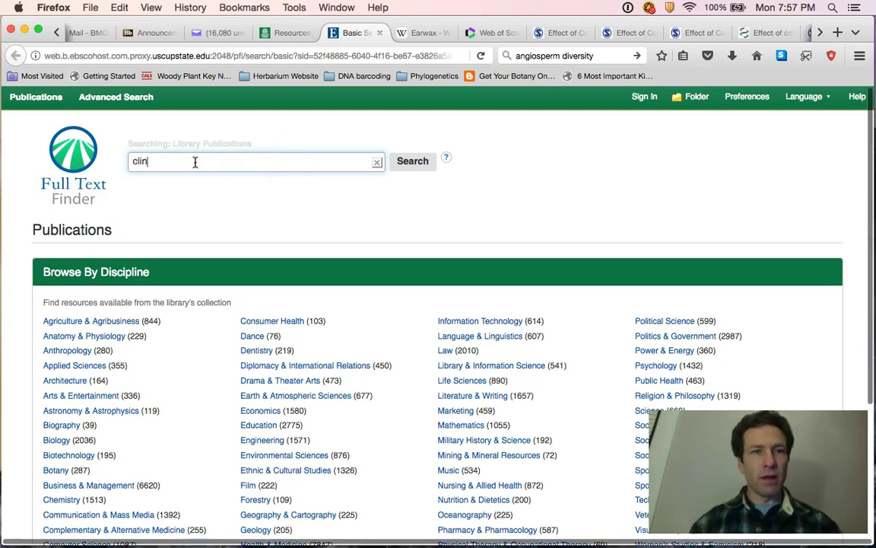
pyautogui.write('ical pedi')
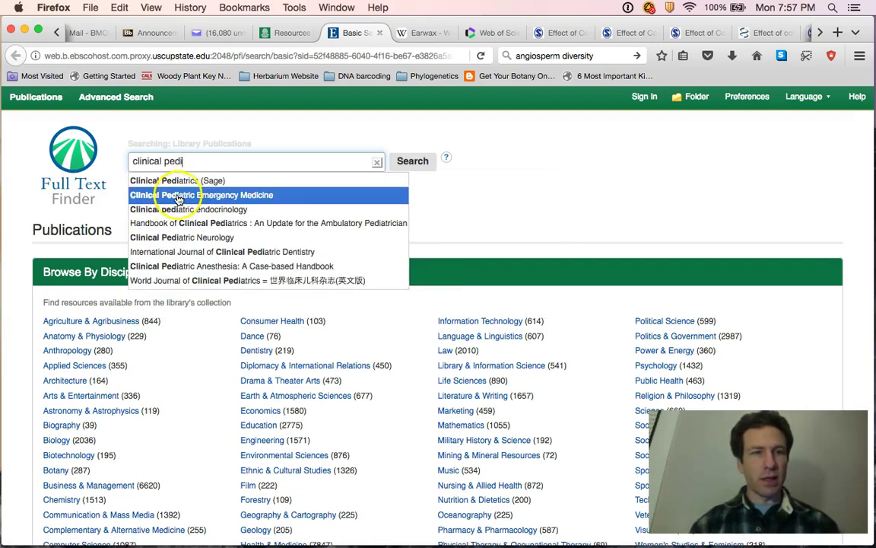
pyautogui.click(175, 185)
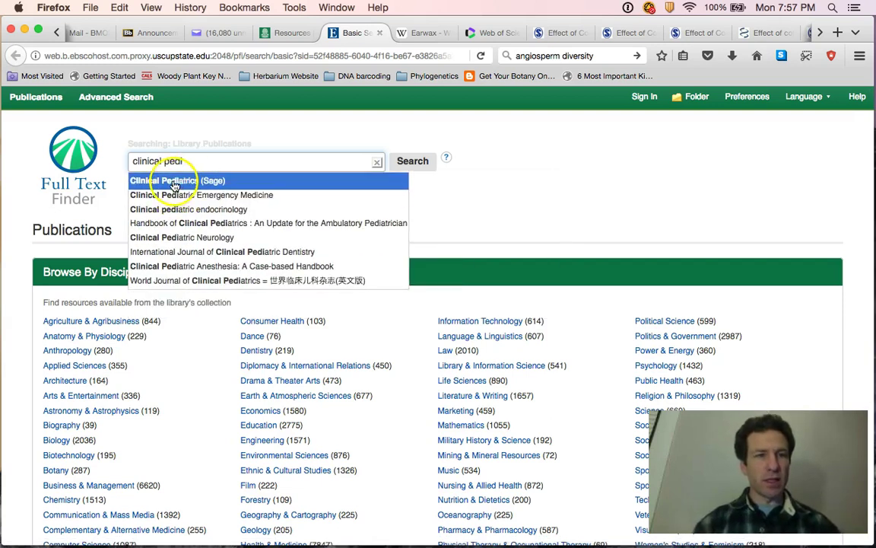
pyautogui.click(174, 183)
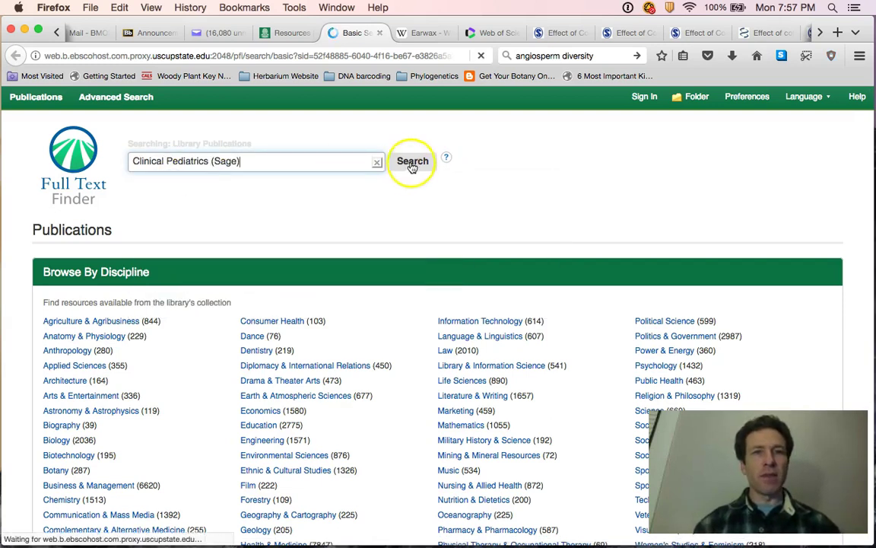
pyautogui.click(412, 161)
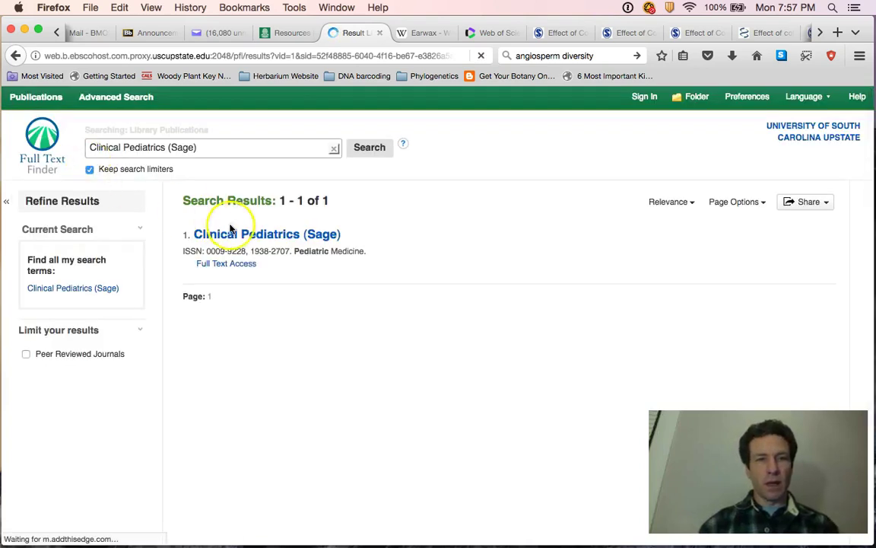
# Show Clinical Pediatrics' three full-text sources, glance at the article and Resources tabs, and return.
pyautogui.click(217, 265)
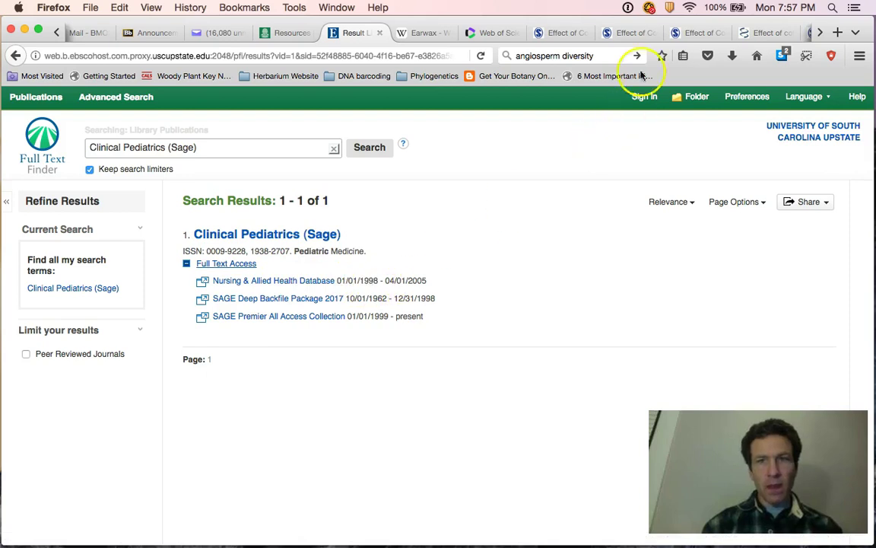
pyautogui.click(561, 34)
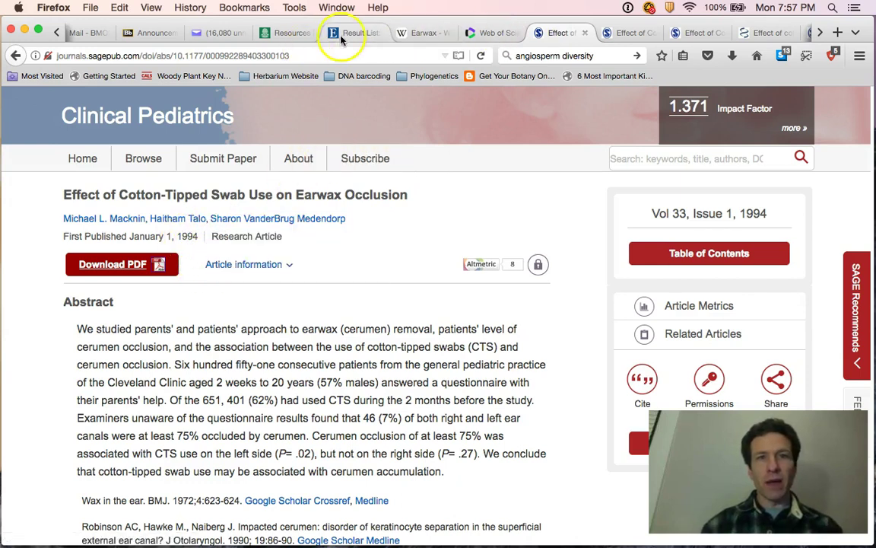
pyautogui.click(282, 35)
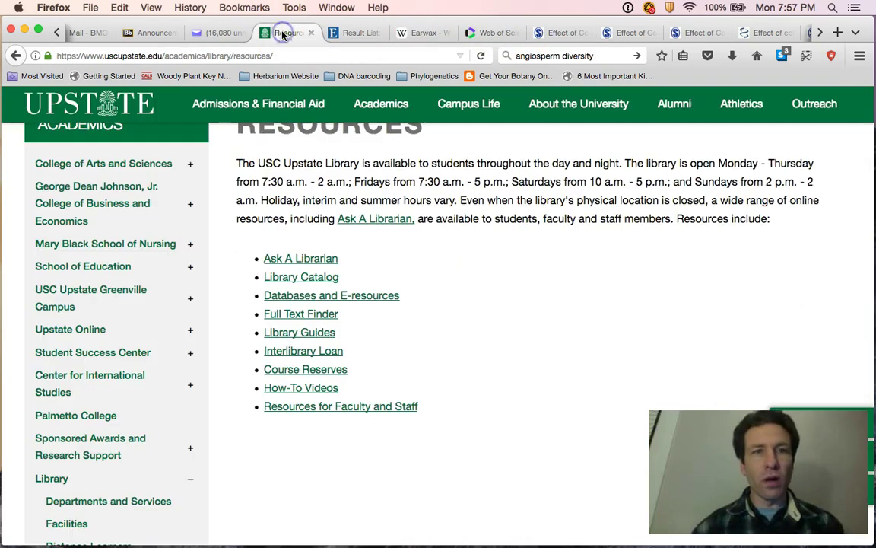
pyautogui.click(352, 34)
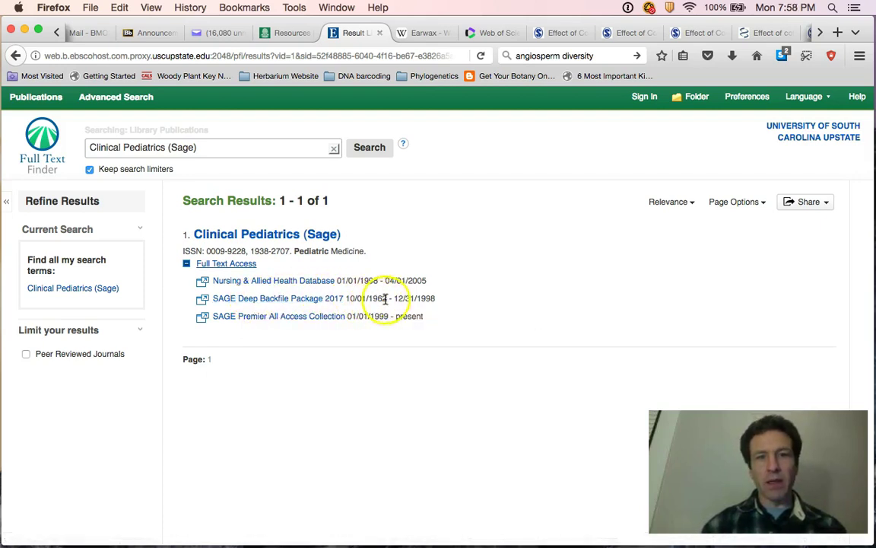
# Open Clinical Pediatrics on SAGE Journals via SAGE Deep Backfile Package 2017 and browse its home page.
pyautogui.click(276, 299)
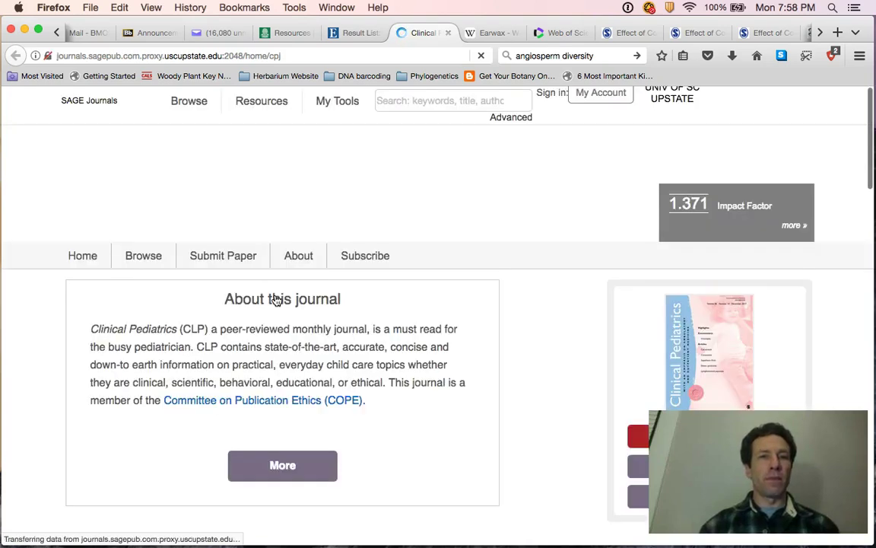
pyautogui.scroll(-2, 323, 359)
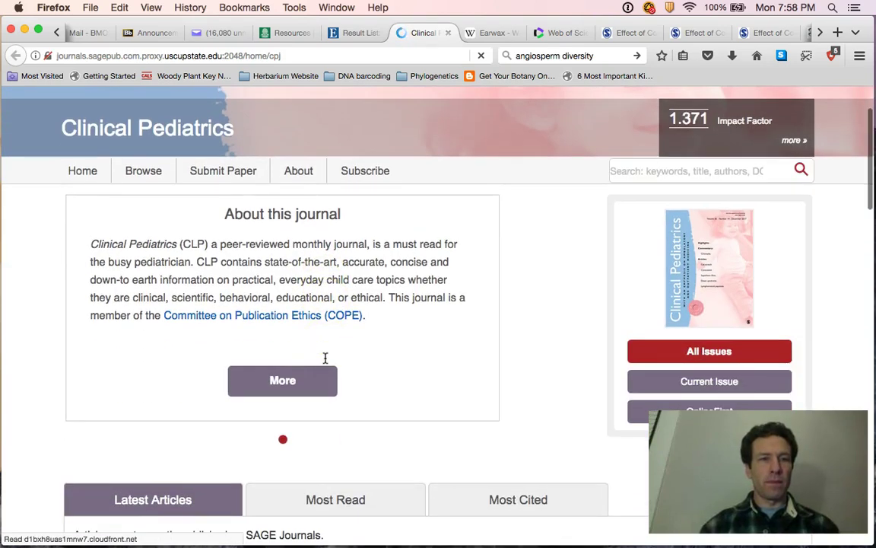
pyautogui.scroll(-3, 325, 358)
pyautogui.scroll(5, 337, 421)
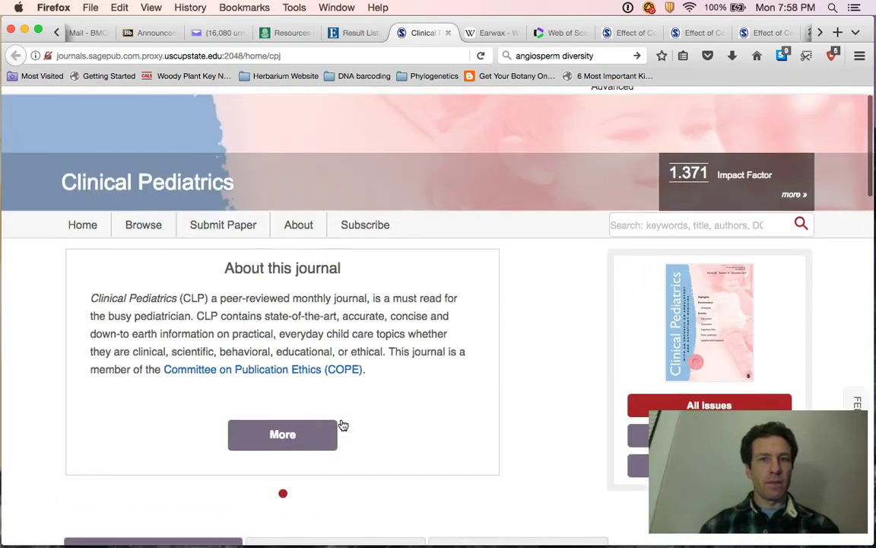
pyautogui.scroll(-2, 341, 424)
pyautogui.scroll(1, 340, 423)
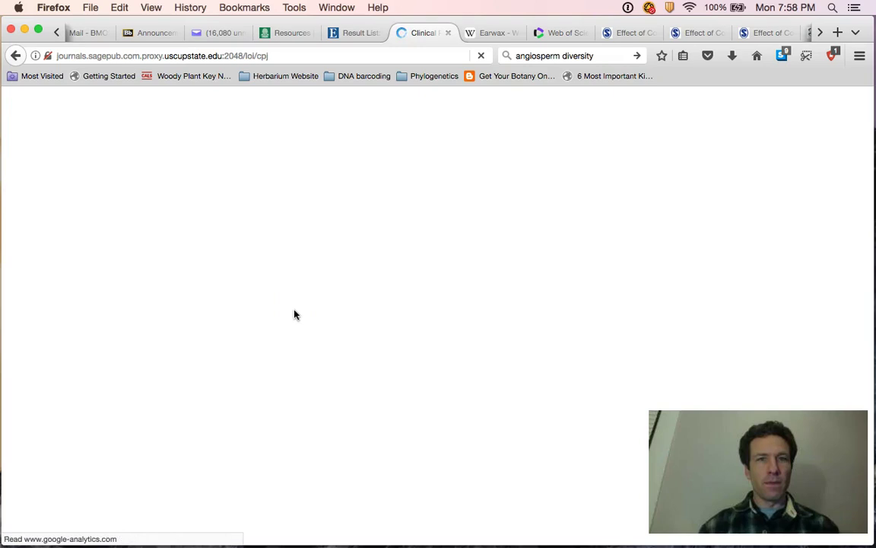
# Open the Clinical Pediatrics All Issues archive and check the article's volume and year in Web of Science.
pyautogui.click(303, 318)
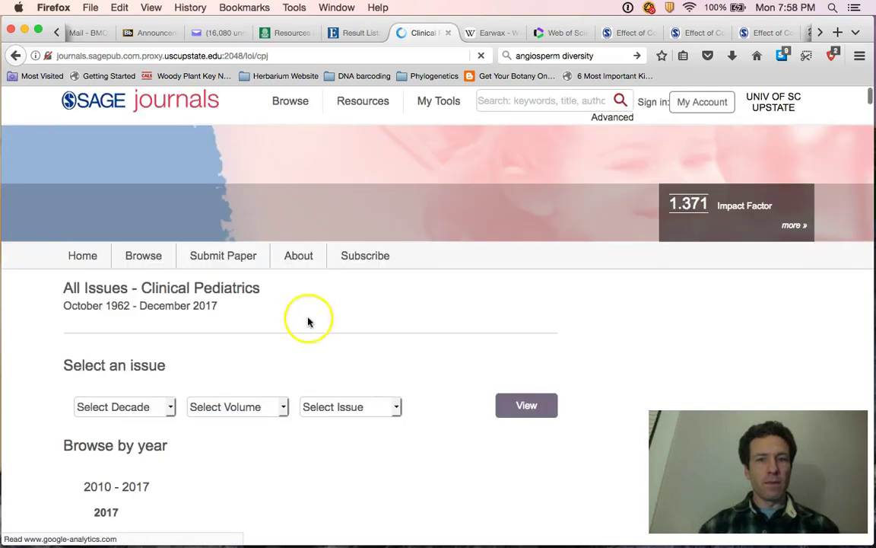
pyautogui.click(333, 395)
pyautogui.scroll(-2, 333, 396)
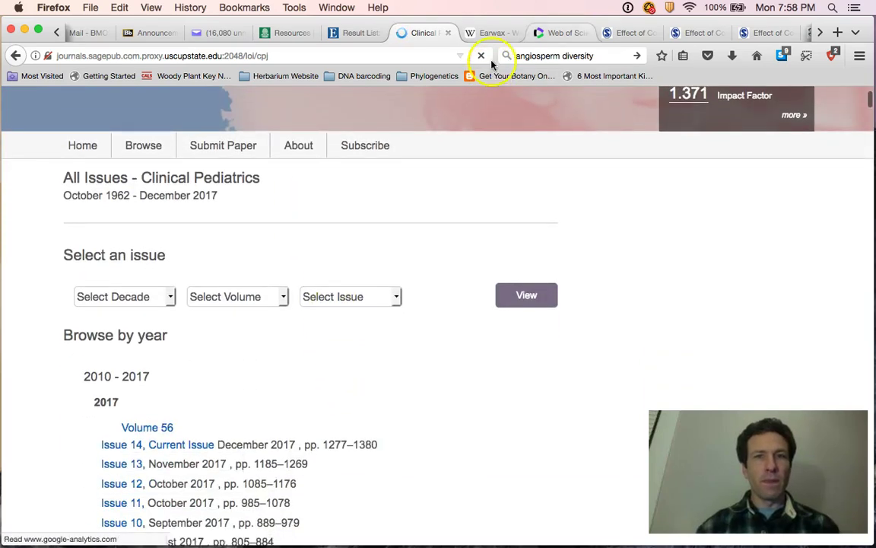
pyautogui.click(562, 34)
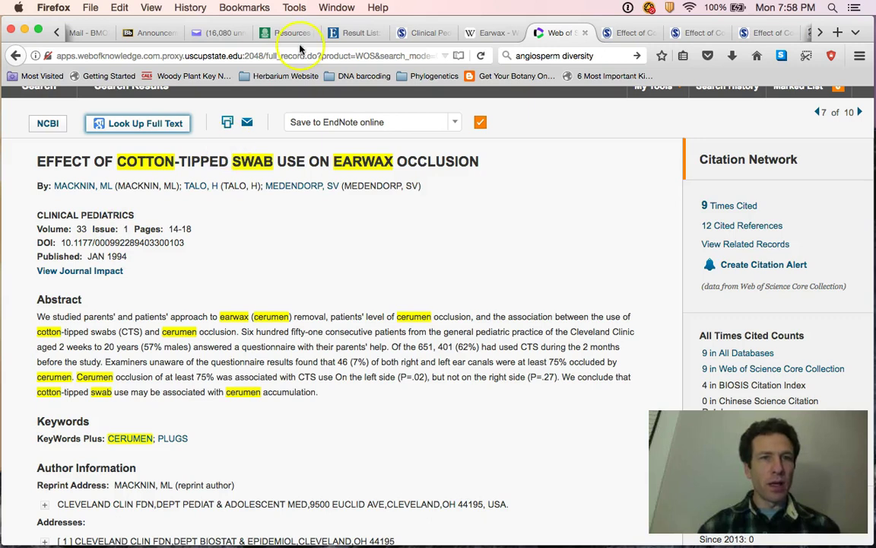
pyautogui.click(334, 32)
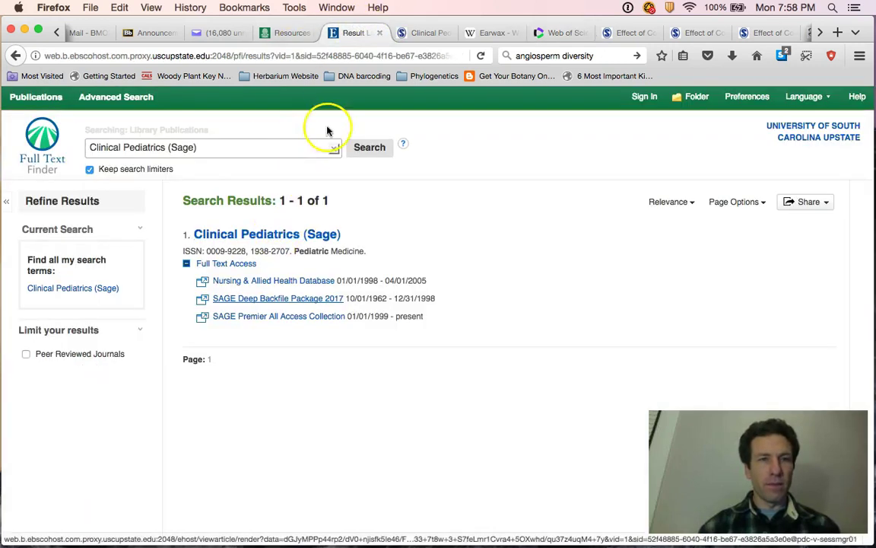
pyautogui.click(425, 32)
# Expand 1990–1999 and 1994 in the archive and open Issue 1, January 1994.
pyautogui.scroll(-3, 286, 340)
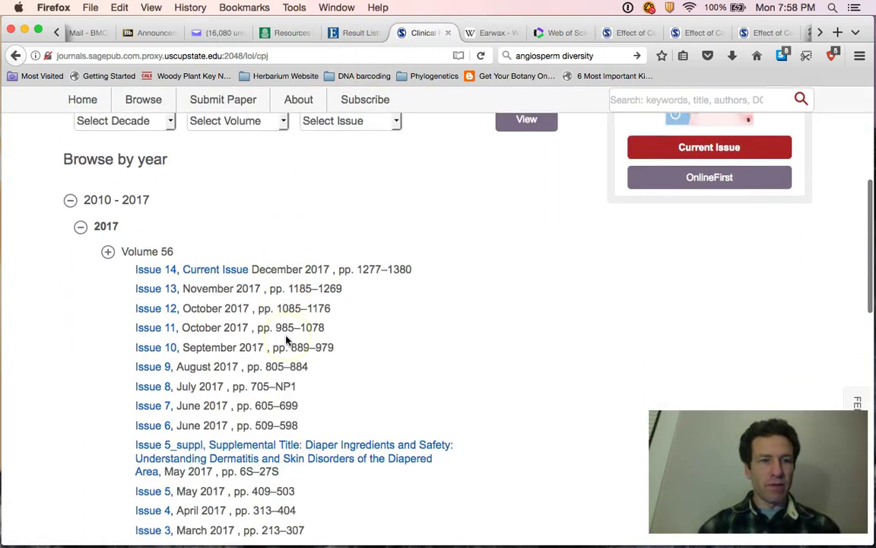
pyautogui.scroll(-2, 286, 340)
pyautogui.scroll(-5, 286, 340)
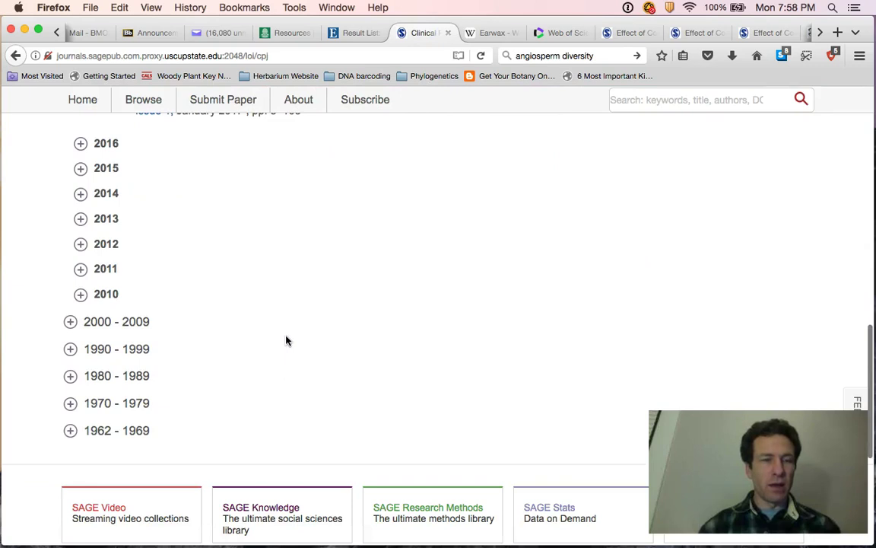
pyautogui.click(69, 351)
pyautogui.scroll(-4, 181, 382)
pyautogui.scroll(-1, 145, 366)
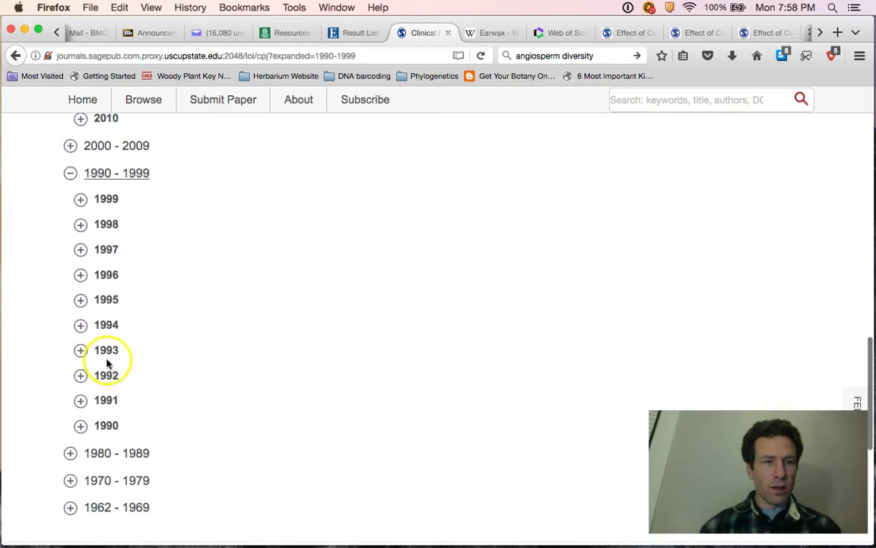
pyautogui.click(97, 329)
pyautogui.scroll(-2, 202, 378)
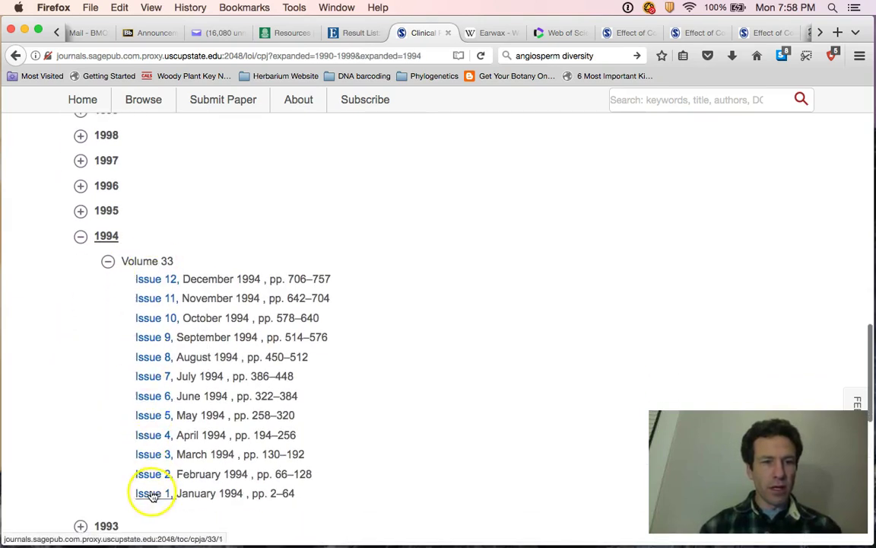
pyautogui.click(151, 493)
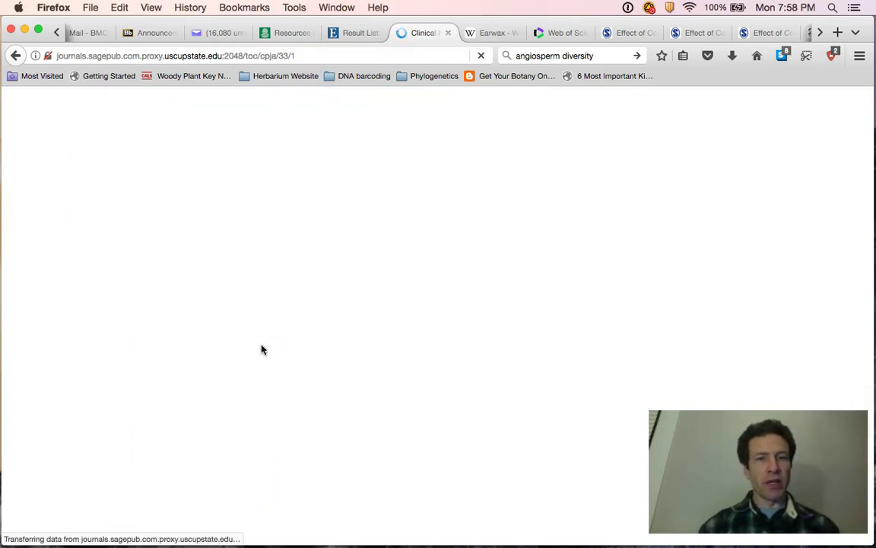
# Find 'Effect of Cotton-Tipped Swab Use on Earwax Occlusion' in the January 1994 contents and open its PDF.
pyautogui.scroll(-2, 261, 349)
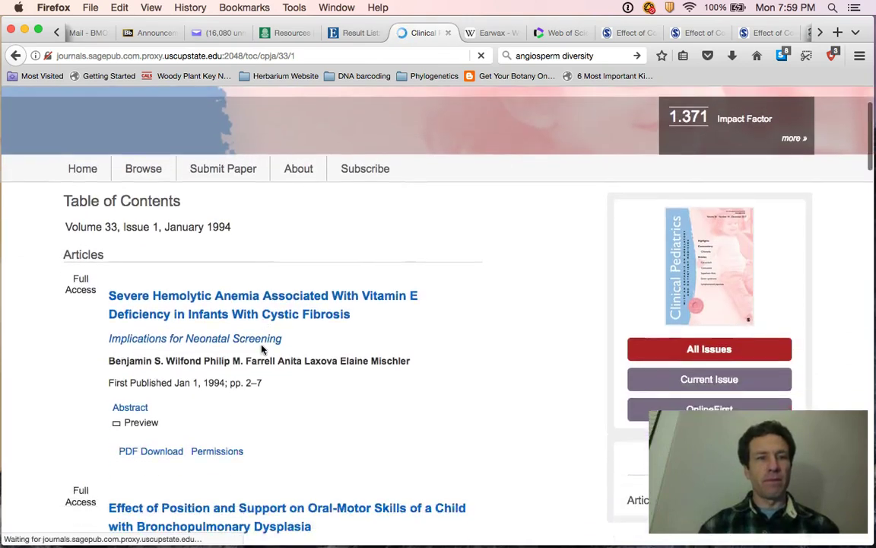
pyautogui.scroll(-1, 261, 349)
pyautogui.scroll(-2, 261, 349)
pyautogui.scroll(-1, 261, 349)
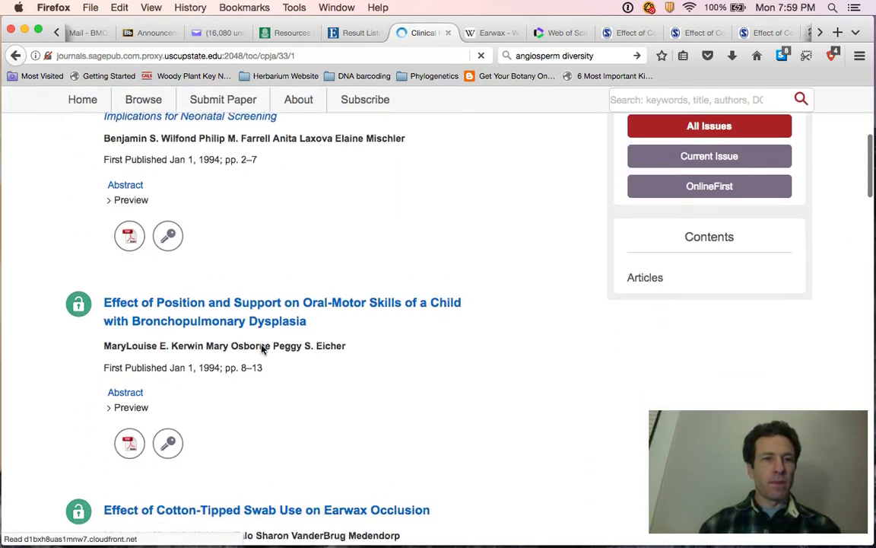
pyautogui.scroll(-1, 261, 349)
pyautogui.scroll(-2, 261, 349)
pyautogui.scroll(-1, 262, 350)
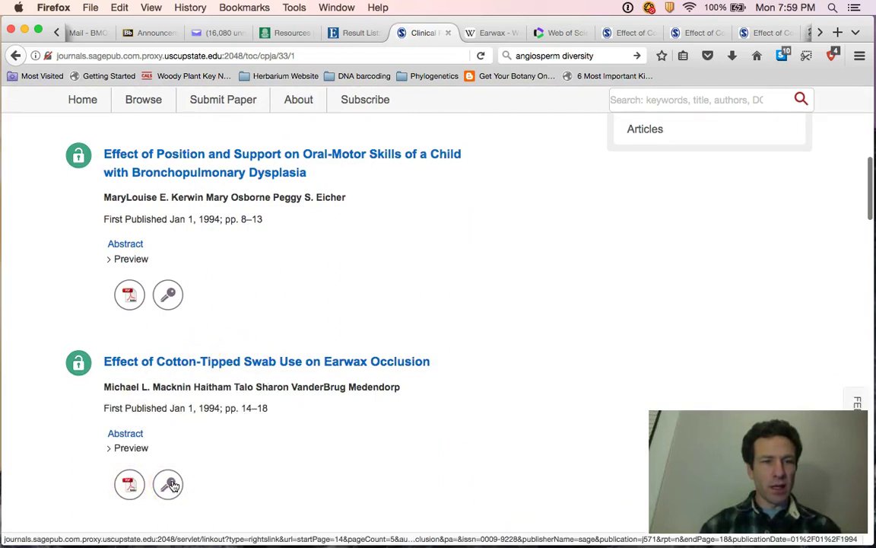
pyautogui.click(129, 485)
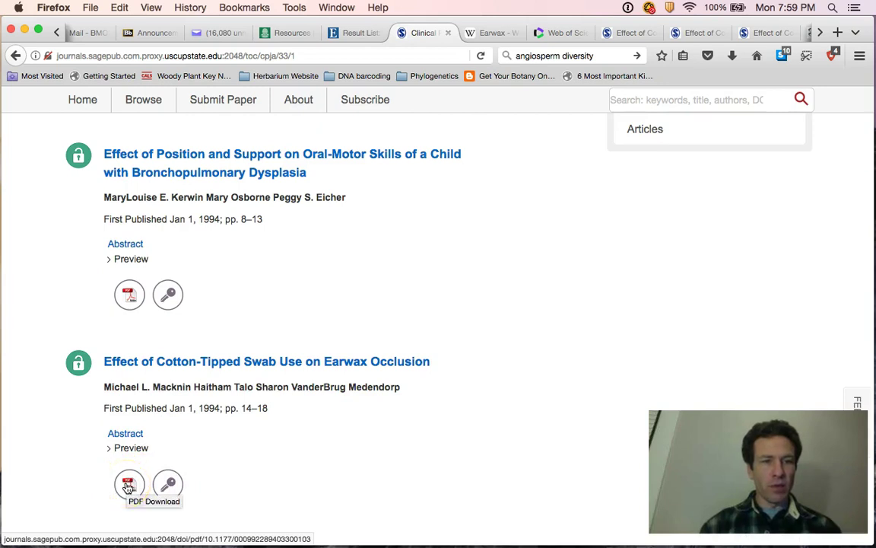
pyautogui.click(128, 486)
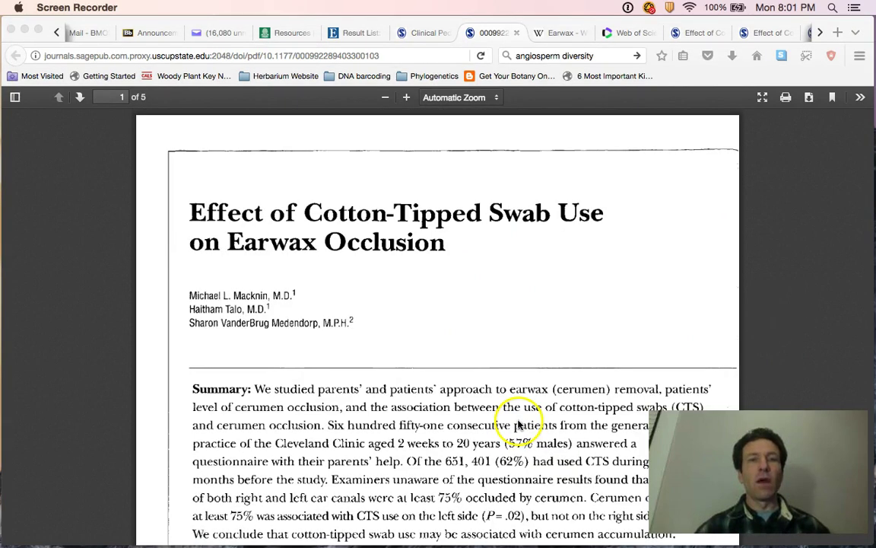
# Read the earwax article PDF through pages 1–4, past Table 1 and Figures 1–3.
pyautogui.scroll(-1, 519, 425)
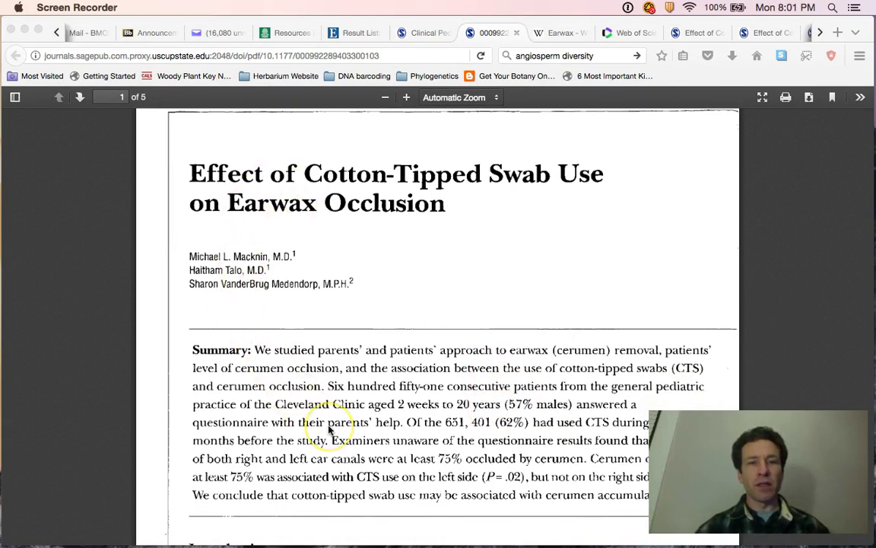
pyautogui.scroll(-1, 329, 430)
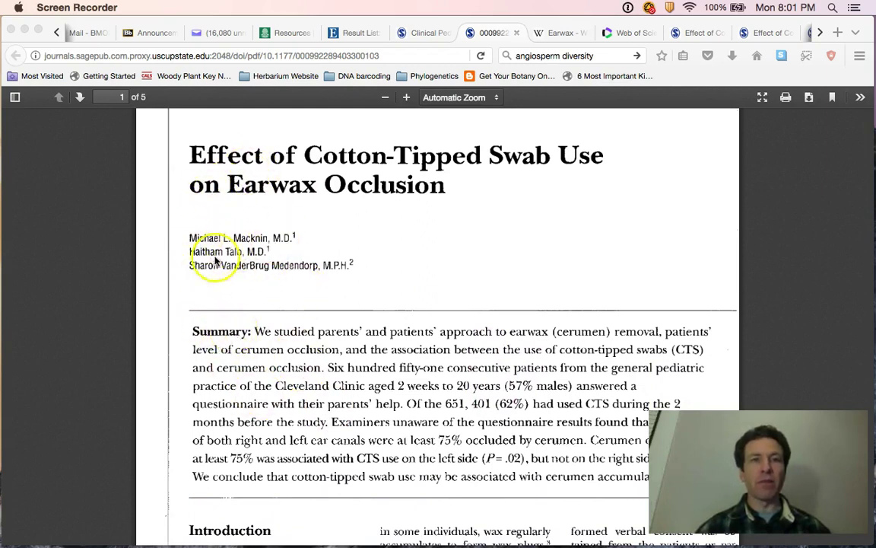
pyautogui.scroll(-1, 299, 432)
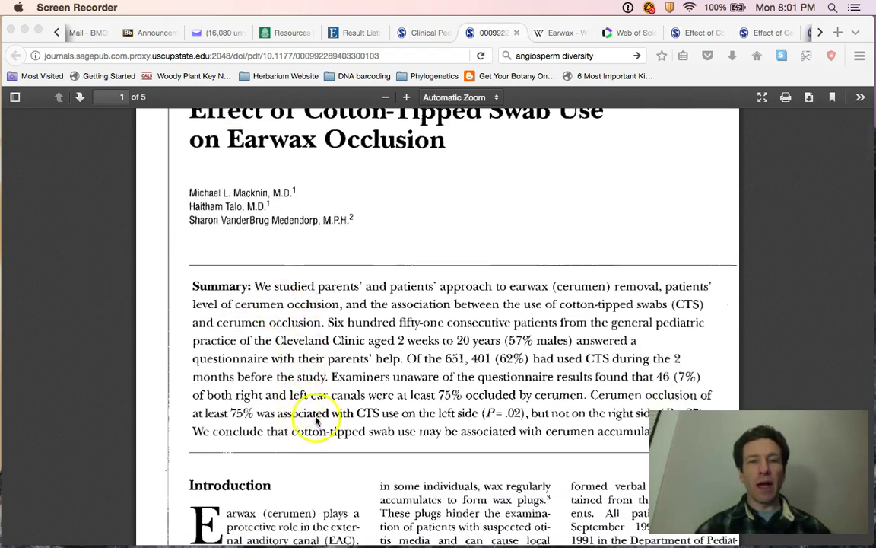
pyautogui.scroll(-3, 348, 465)
pyautogui.scroll(-5, 346, 468)
pyautogui.scroll(-3, 346, 468)
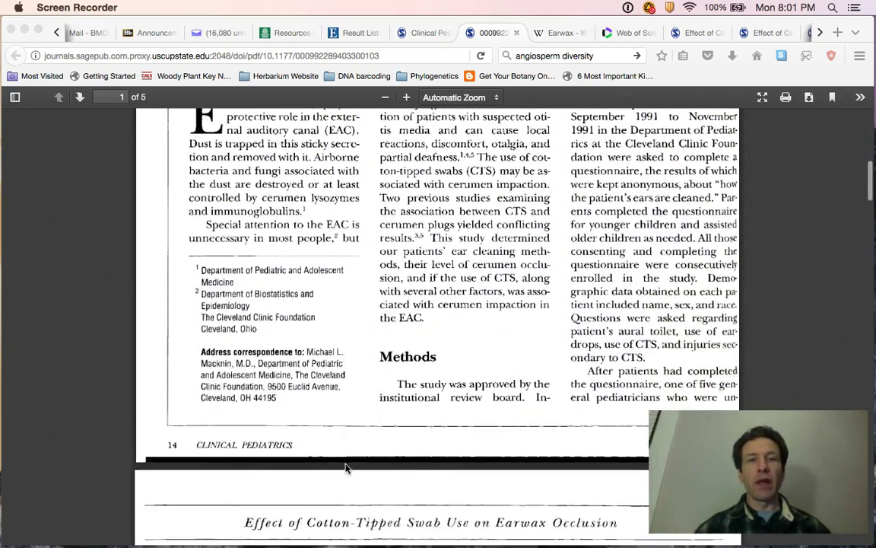
pyautogui.scroll(-4, 346, 468)
pyautogui.scroll(-4, 346, 468)
pyautogui.scroll(-3, 346, 468)
pyautogui.scroll(-2, 346, 468)
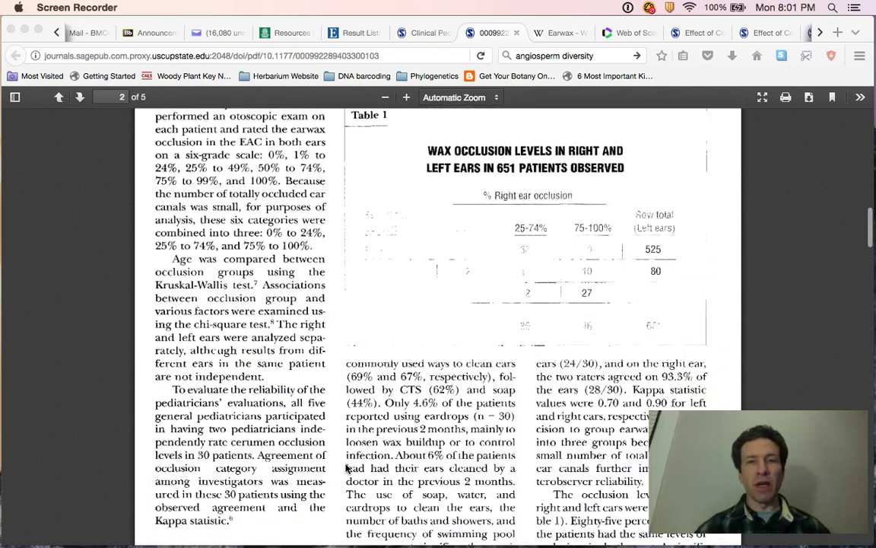
pyautogui.scroll(-1, 437, 440)
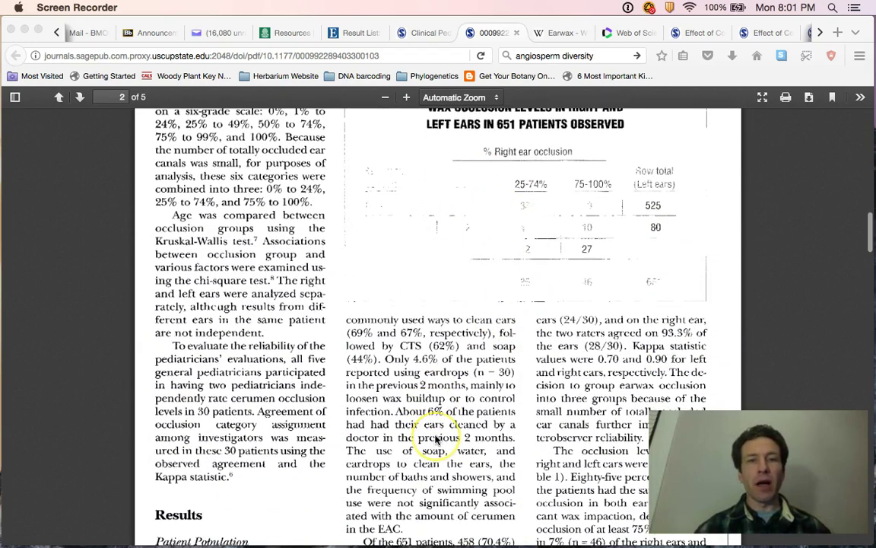
pyautogui.scroll(-10, 437, 440)
pyautogui.scroll(-4, 438, 440)
pyautogui.scroll(-6, 437, 439)
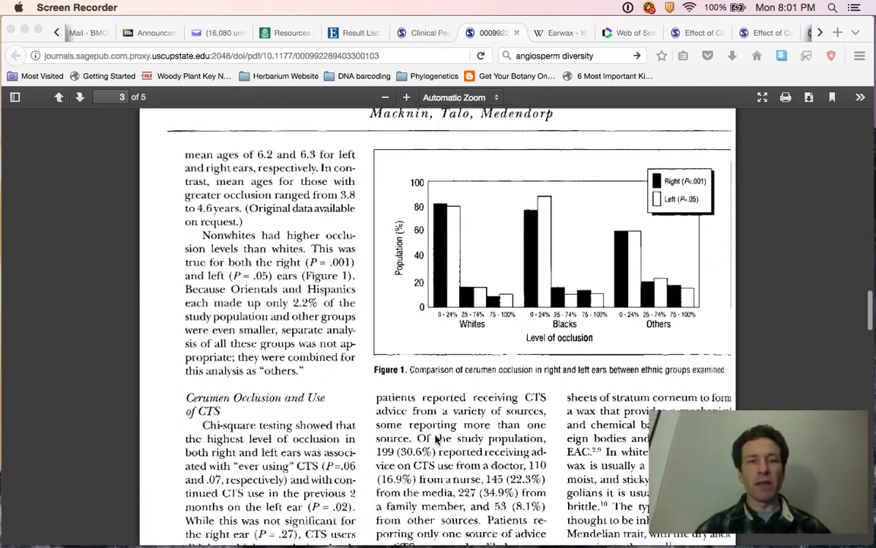
pyautogui.scroll(-2, 438, 440)
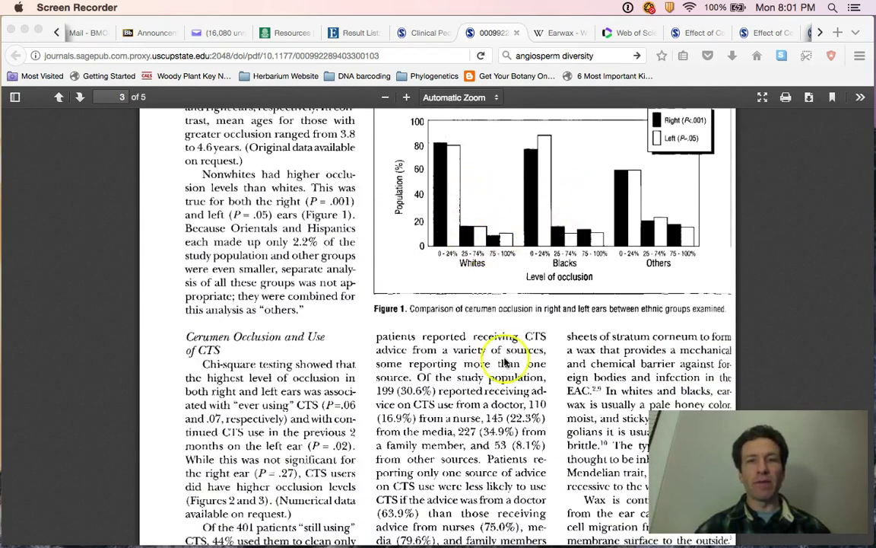
pyautogui.scroll(-4, 487, 350)
pyautogui.scroll(-10, 506, 363)
pyautogui.scroll(-2, 506, 363)
pyautogui.scroll(-2, 506, 363)
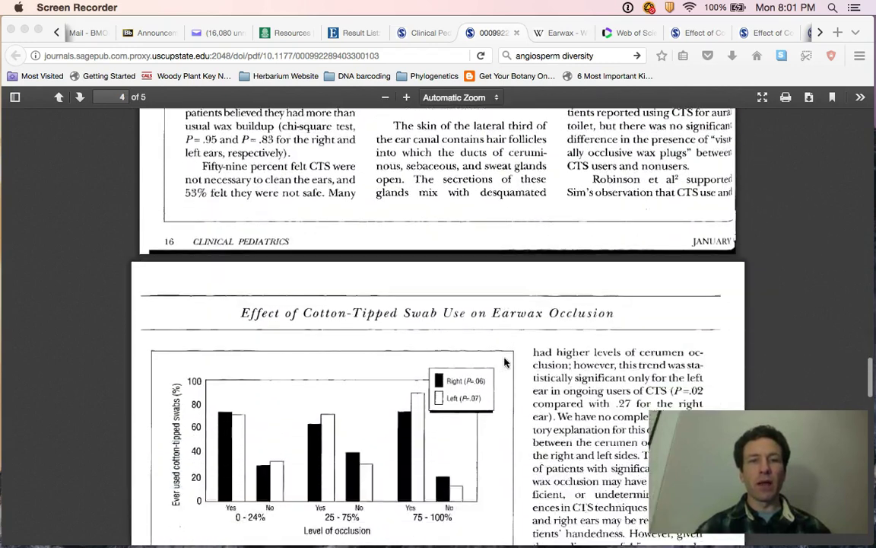
pyautogui.scroll(-2, 505, 362)
pyautogui.scroll(-2, 505, 363)
pyautogui.scroll(-5, 505, 362)
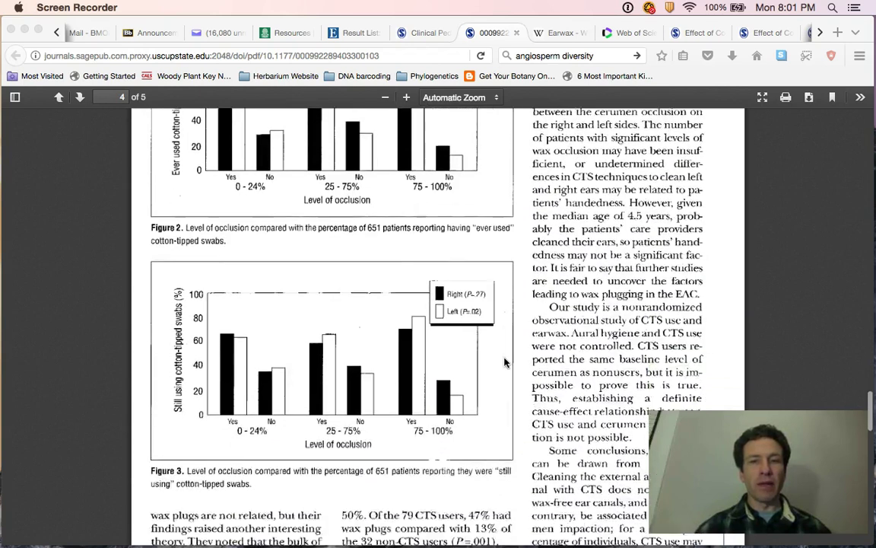
pyautogui.scroll(-2, 505, 362)
pyautogui.scroll(-3, 505, 363)
pyautogui.scroll(-2, 506, 362)
pyautogui.scroll(-1, 505, 363)
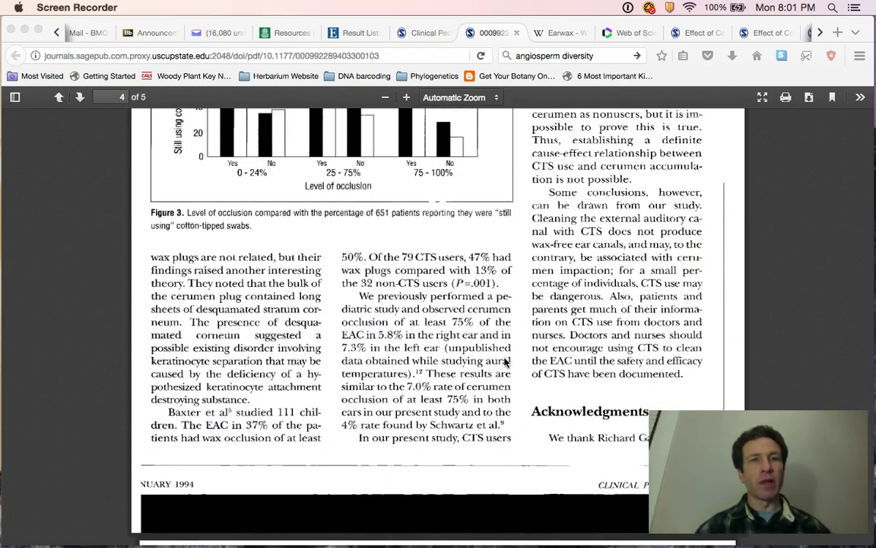
pyautogui.click(460, 296)
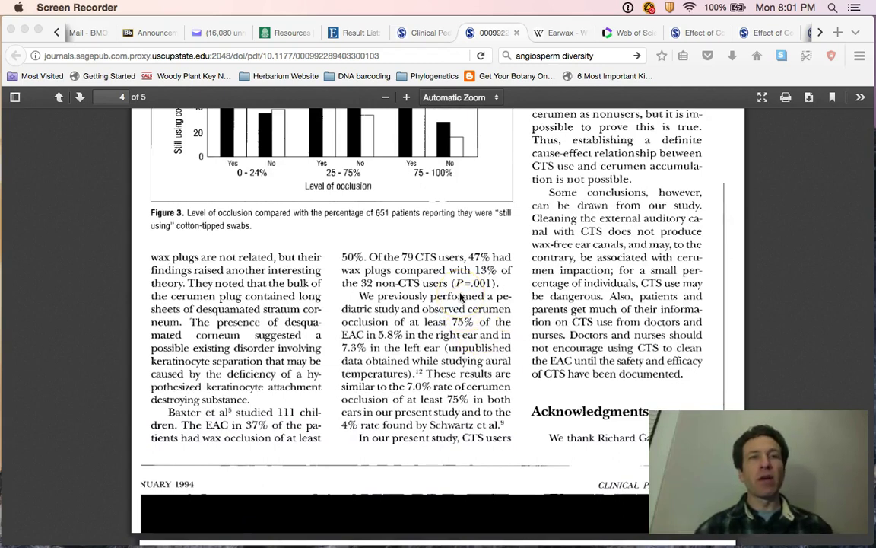
pyautogui.click(421, 210)
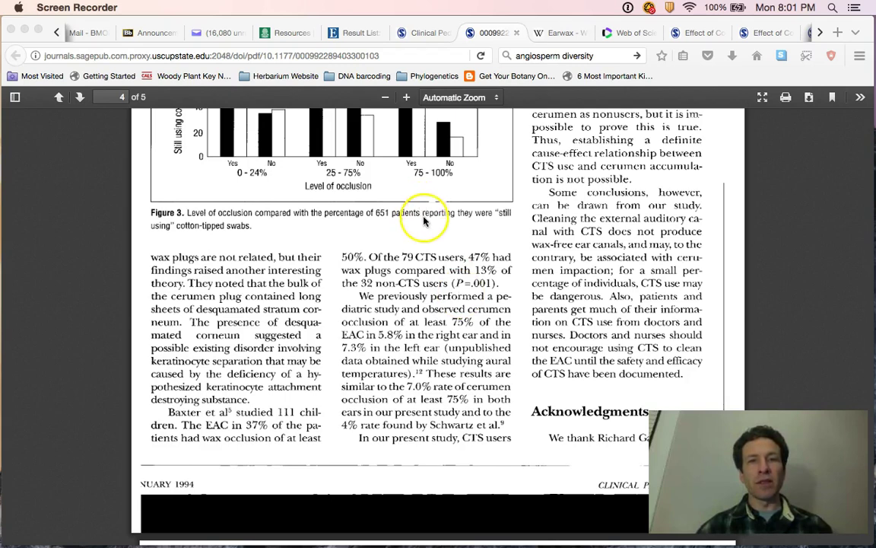
pyautogui.scroll(6, 425, 220)
pyautogui.scroll(4, 424, 220)
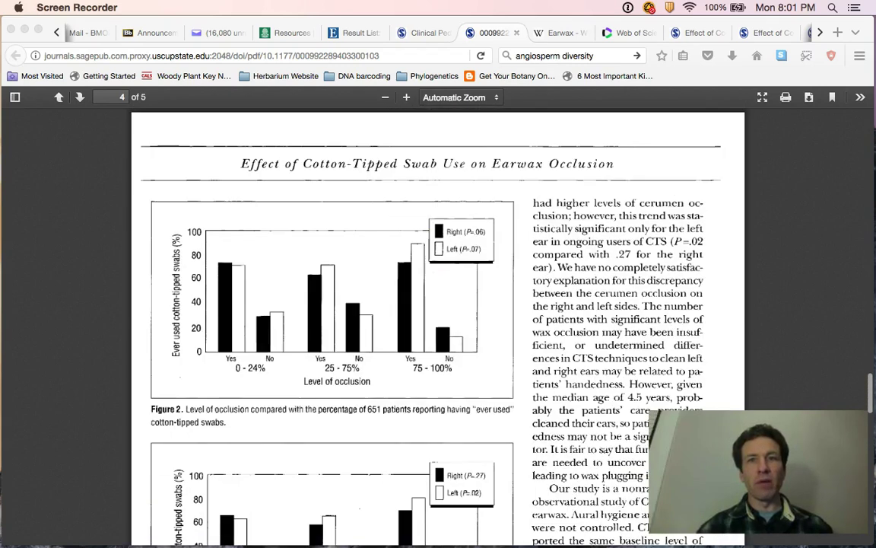
# Return to the Web of Science record tab and scroll to the top.
pyautogui.click(637, 34)
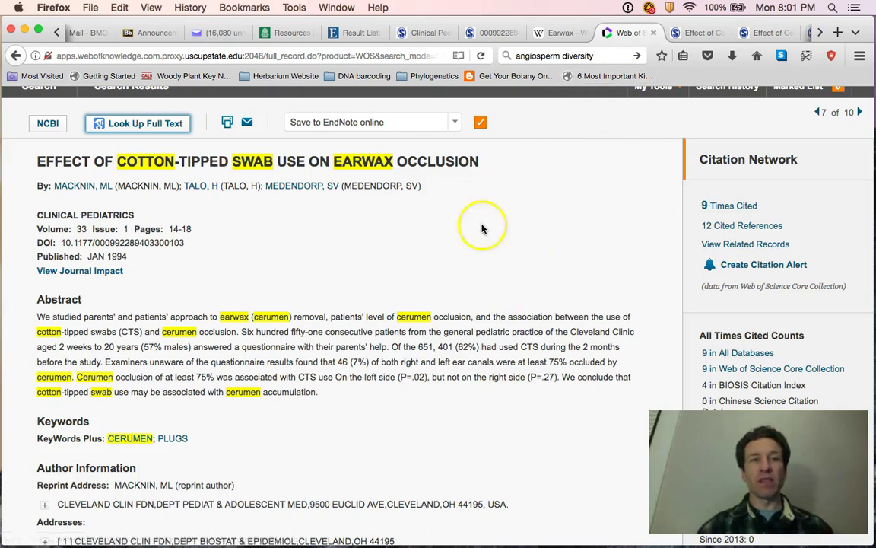
pyautogui.scroll(3, 482, 263)
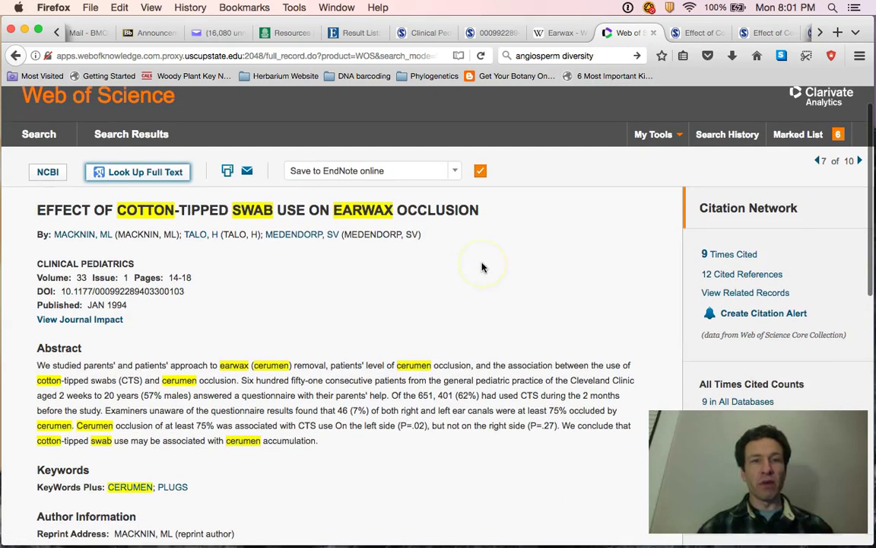
pyautogui.scroll(1, 481, 279)
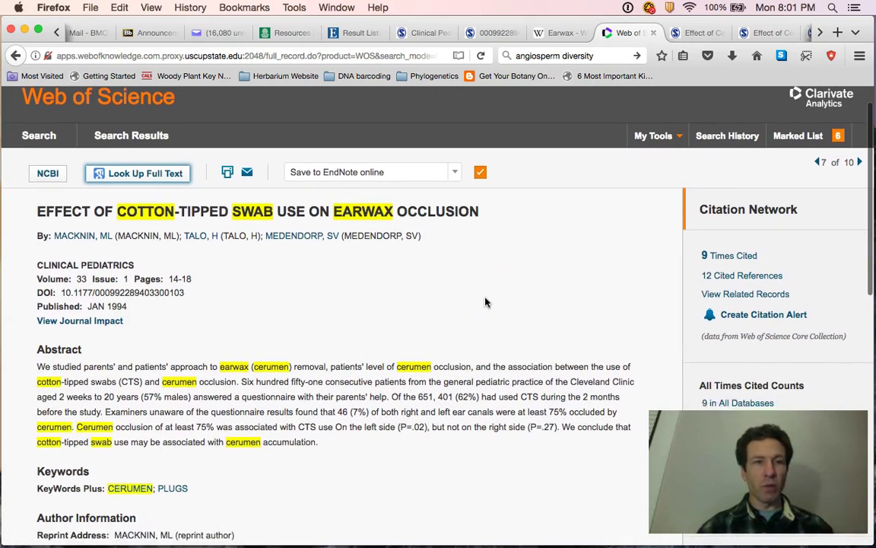
pyautogui.scroll(2, 472, 289)
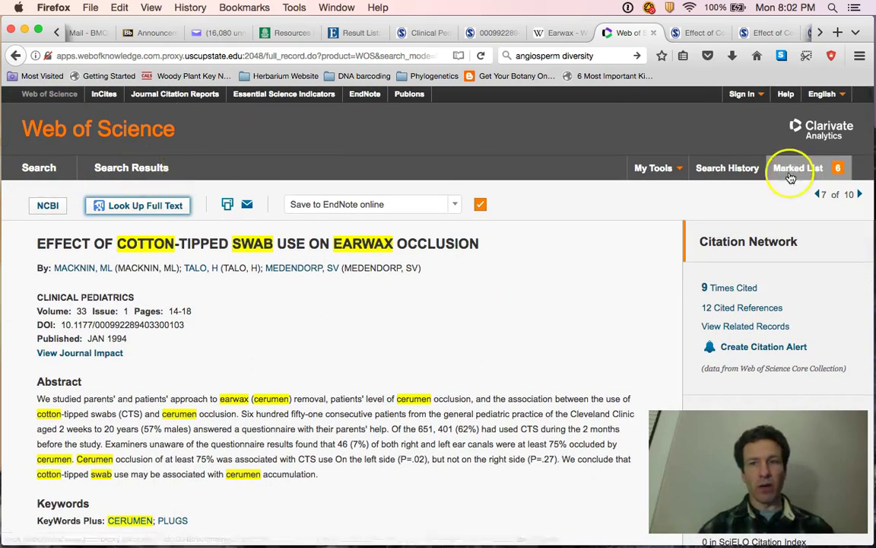
# Open the Marked List and scroll through the six swab and earwax papers.
pyautogui.click(796, 172)
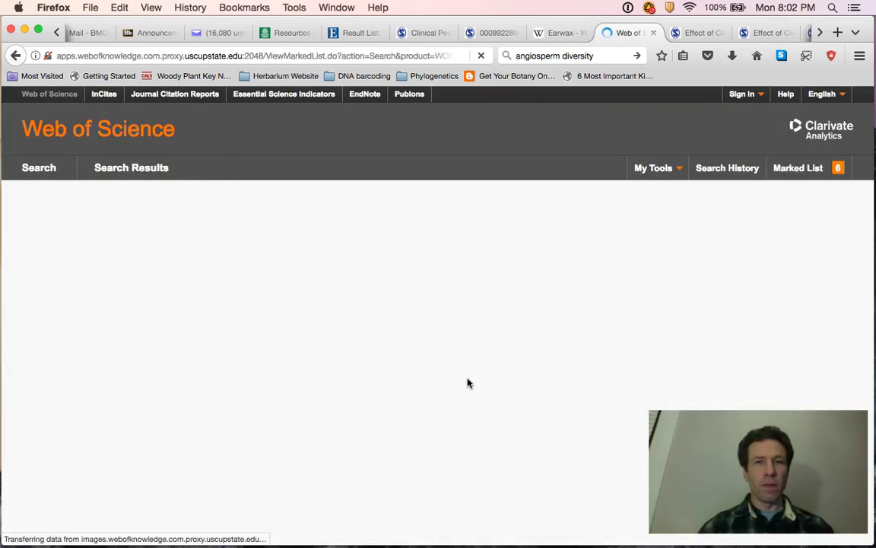
pyautogui.scroll(-10, 468, 383)
pyautogui.scroll(-3, 441, 369)
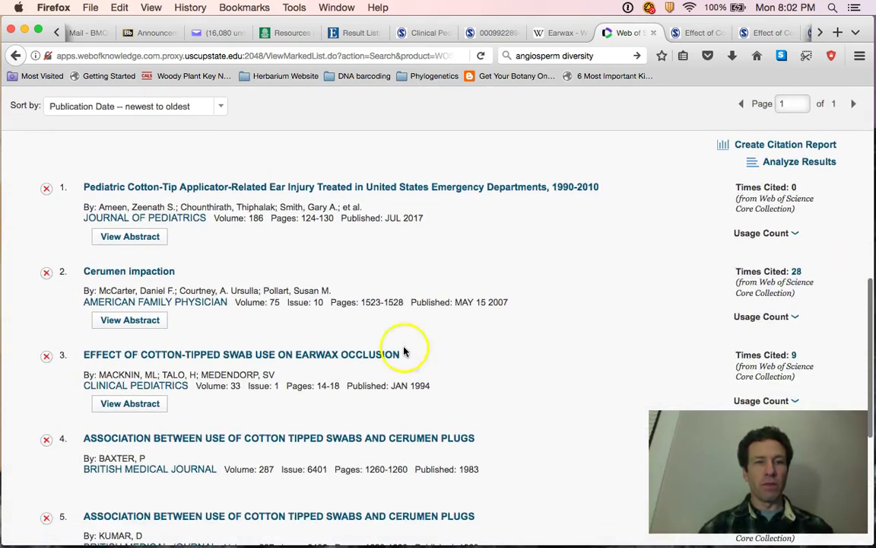
pyautogui.scroll(-2, 215, 386)
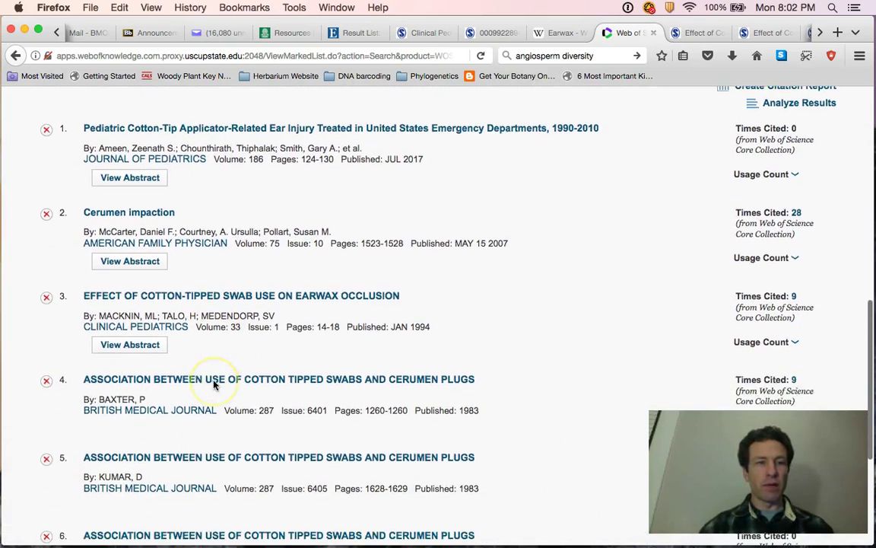
pyautogui.scroll(-2, 215, 385)
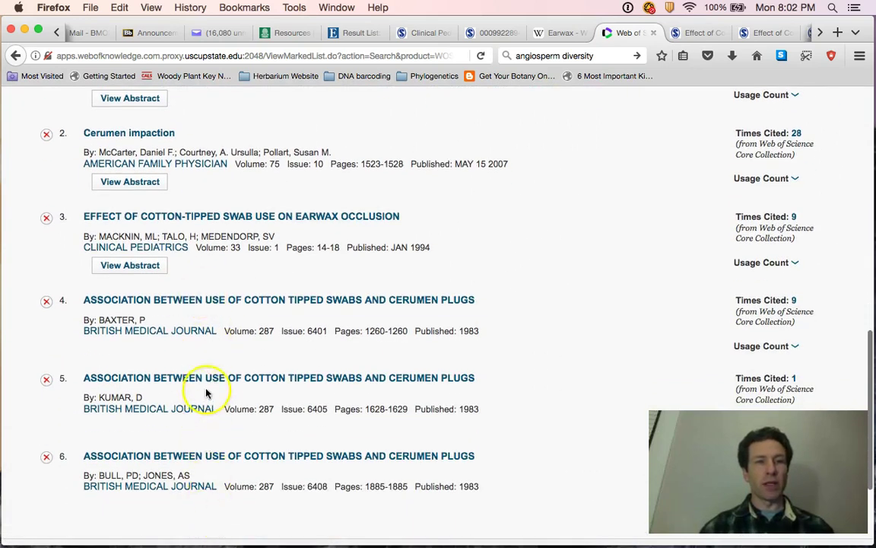
pyautogui.scroll(1, 204, 345)
pyautogui.scroll(2, 204, 345)
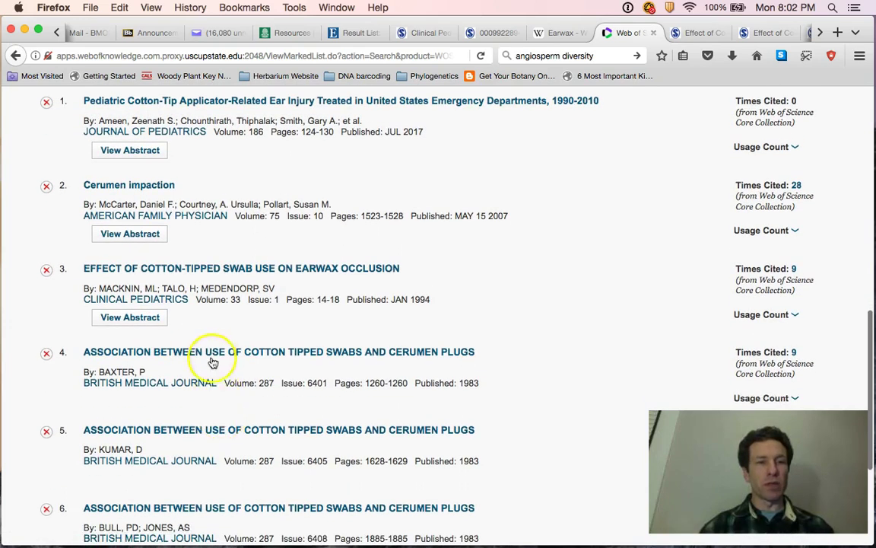
pyautogui.scroll(-3, 251, 427)
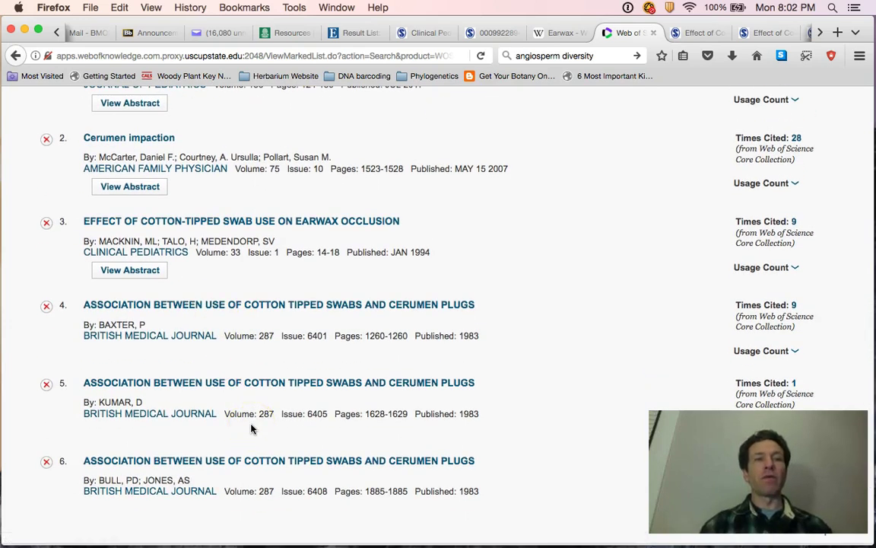